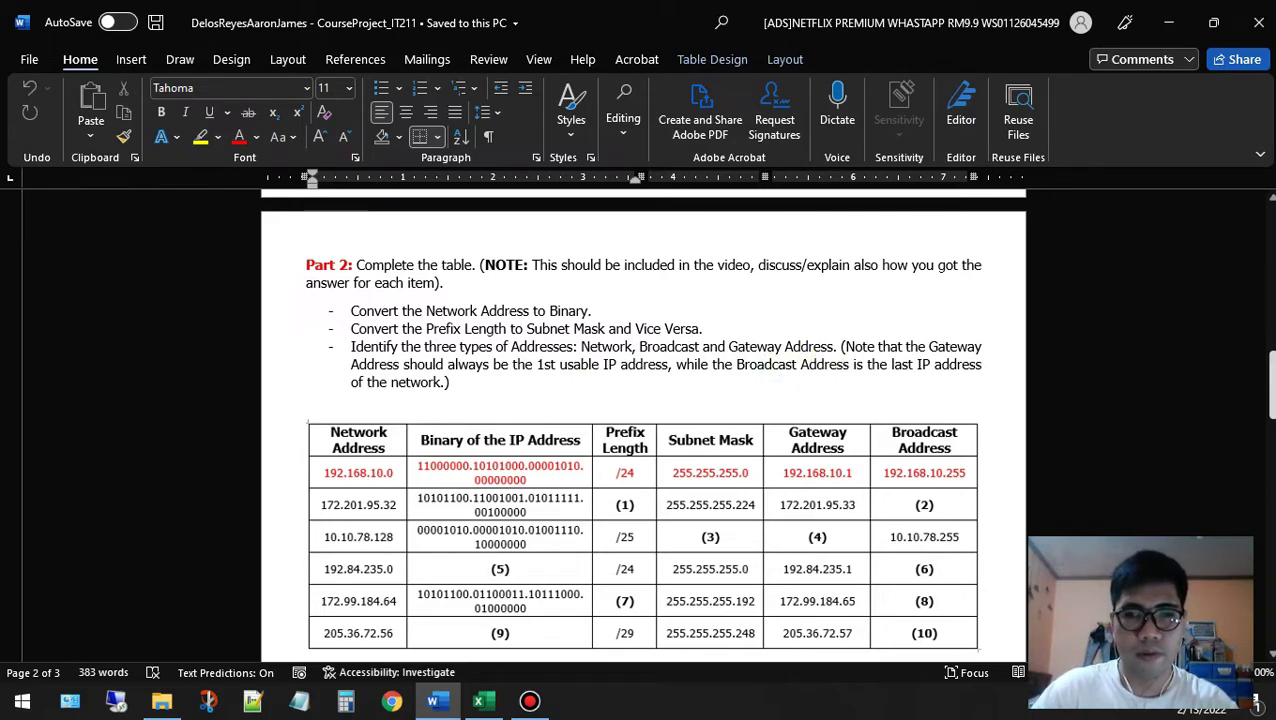
Collapse the ribbon to tabs only and bring the Part 2 table and its ten answers into view
{"action": "scroll", "coordinate": [640, 420], "scroll_direction": "down", "scroll_amount": 6}
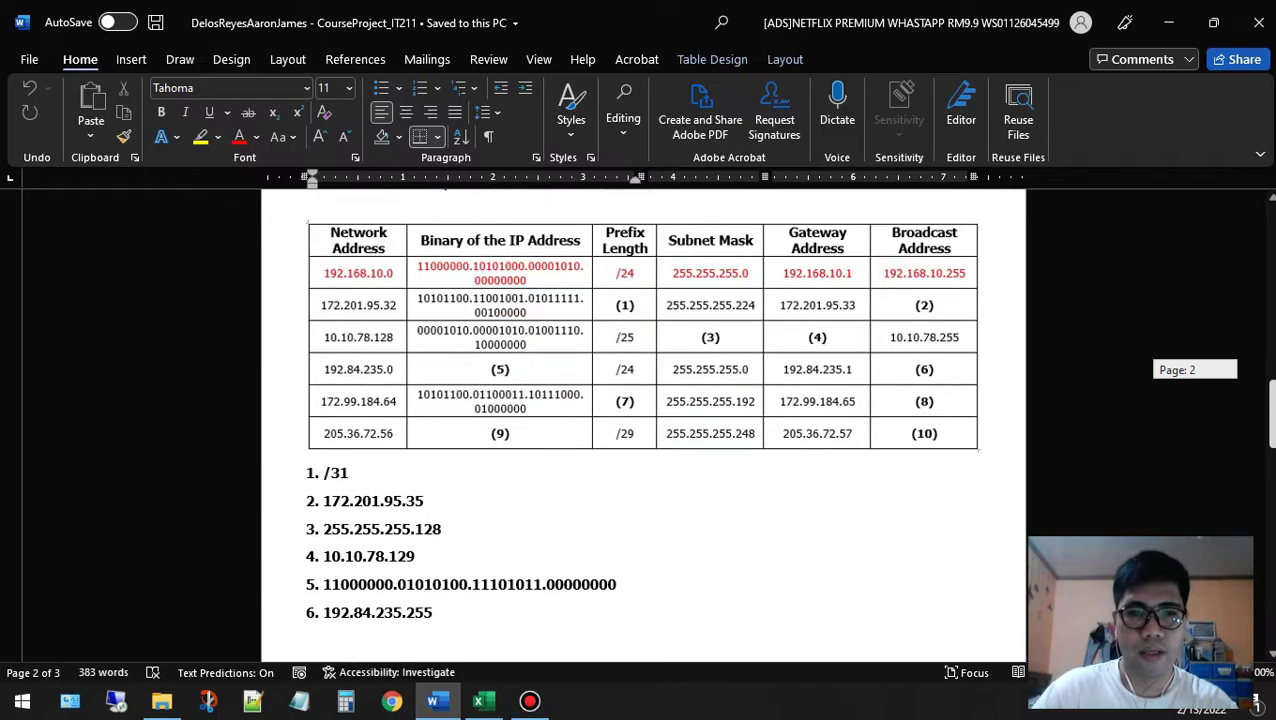
{"action": "scroll", "coordinate": [640, 420], "scroll_direction": "up", "scroll_amount": 1}
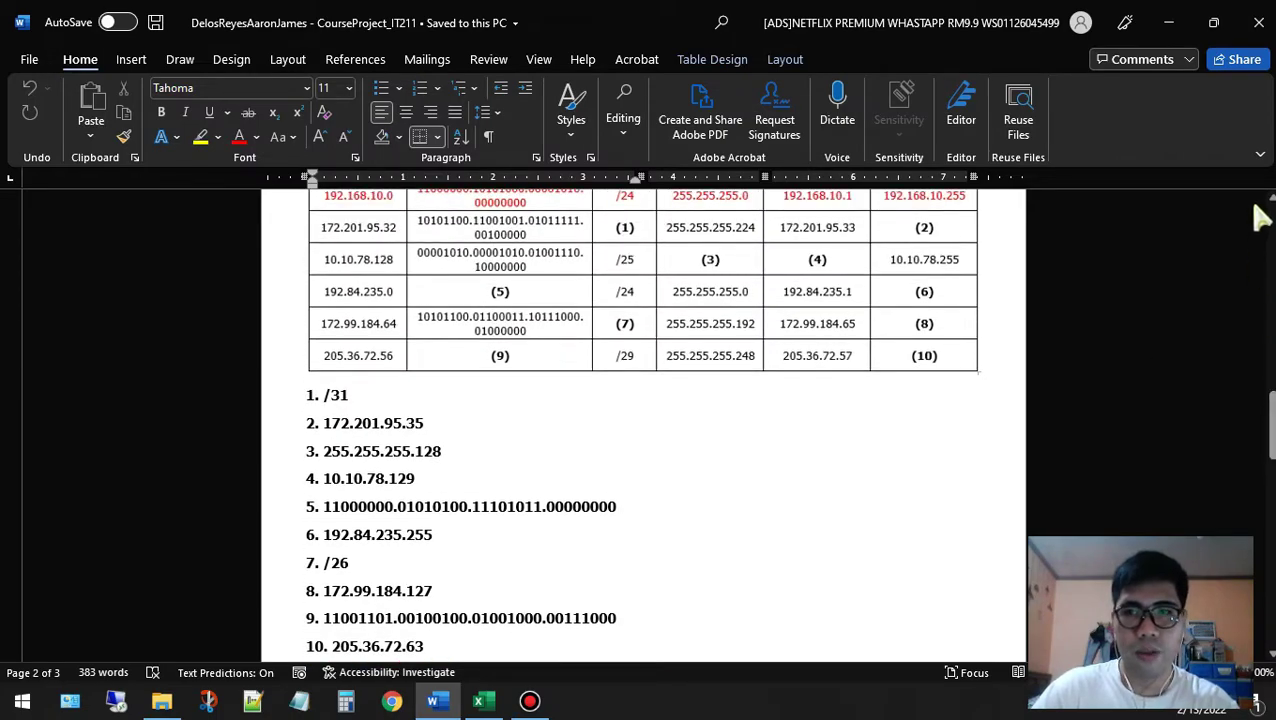
{"action": "left_click", "coordinate": [1260, 155]}
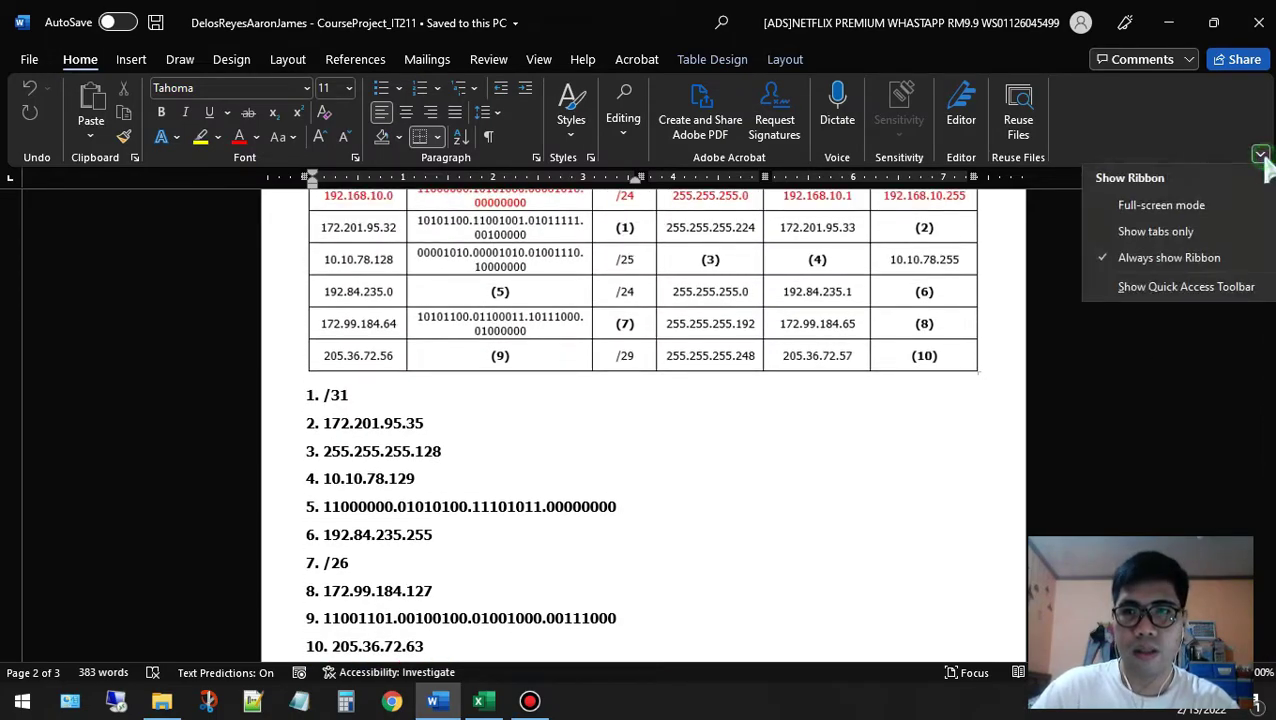
{"action": "left_click", "coordinate": [1210, 262]}
{"action": "left_click", "coordinate": [1260, 155]}
{"action": "left_click", "coordinate": [1190, 231]}
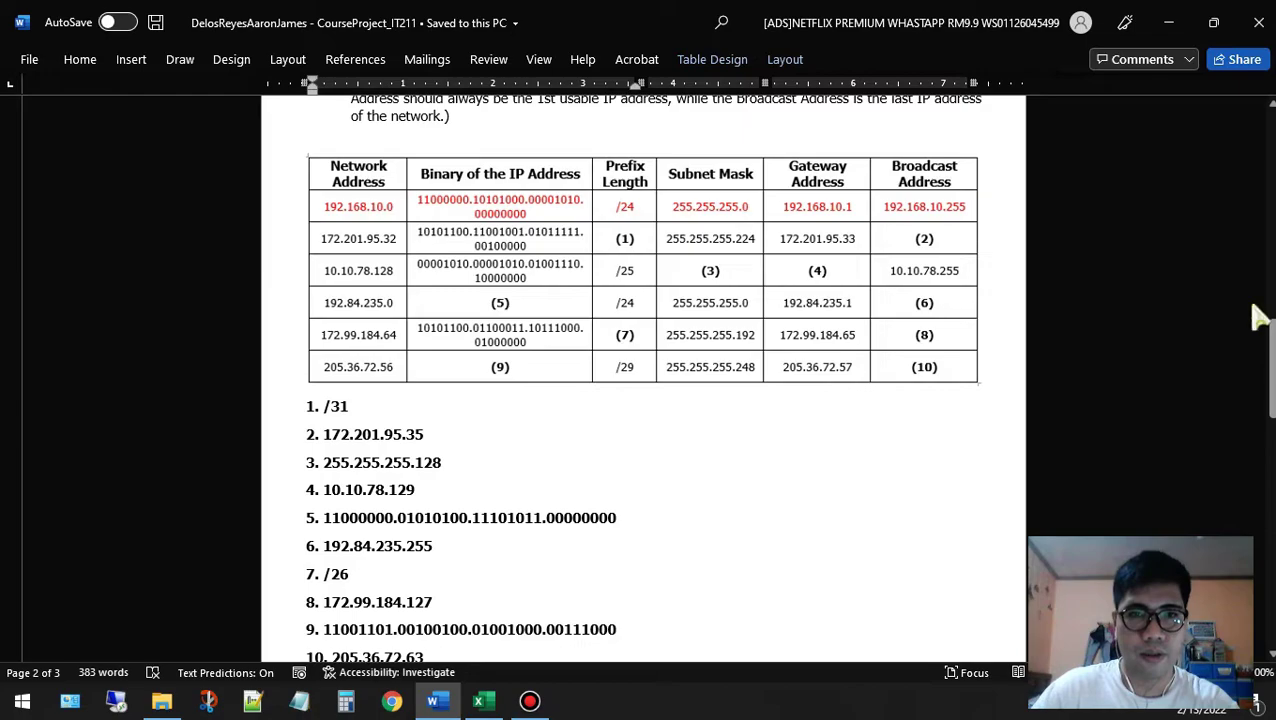
{"action": "scroll", "coordinate": [700, 296], "scroll_direction": "down", "scroll_amount": 1}
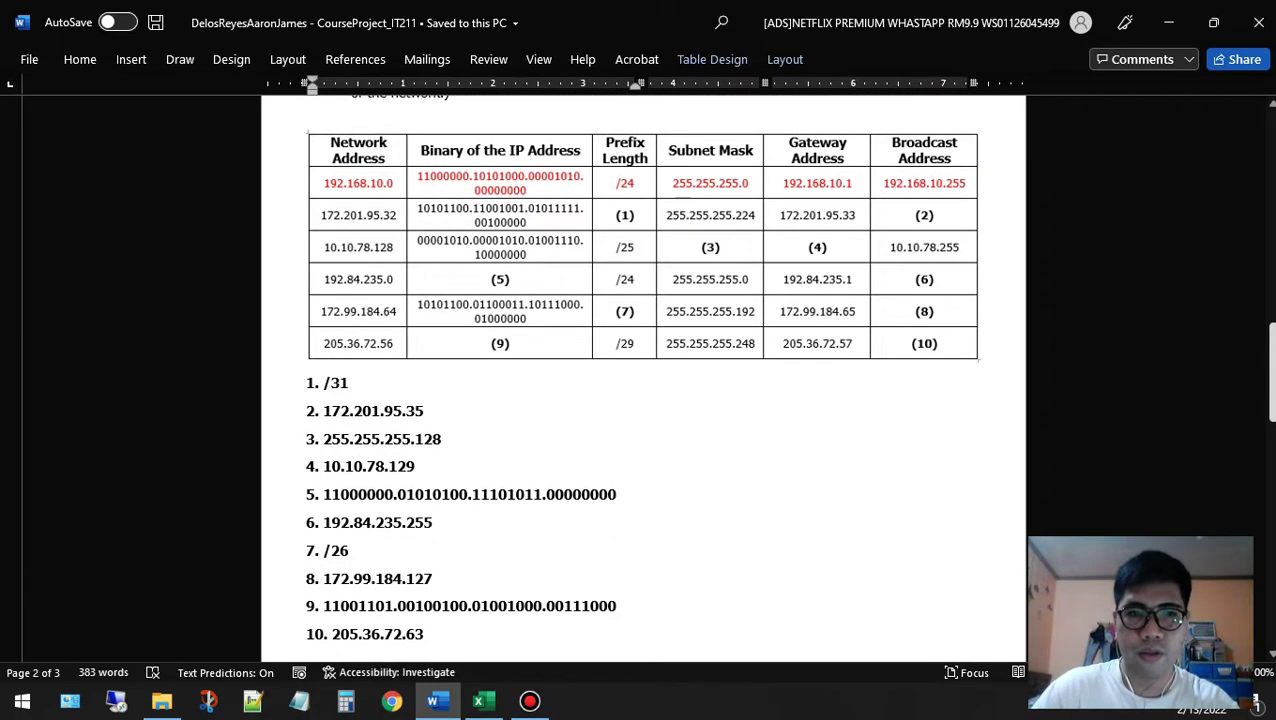
Check item 1 in the Part 2 table of the Word document against the No. 1 section of the Excel workbook
{"action": "left_click", "coordinate": [634, 208]}
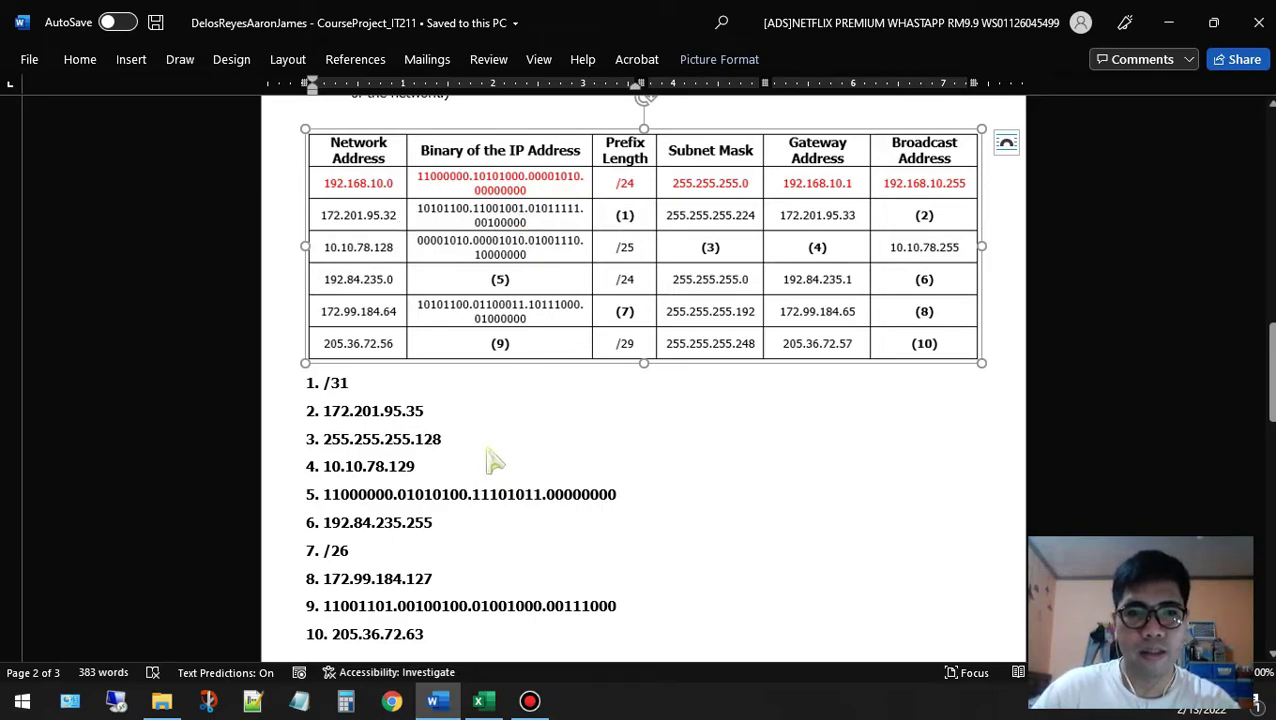
{"action": "mouse_move", "coordinate": [488, 700]}
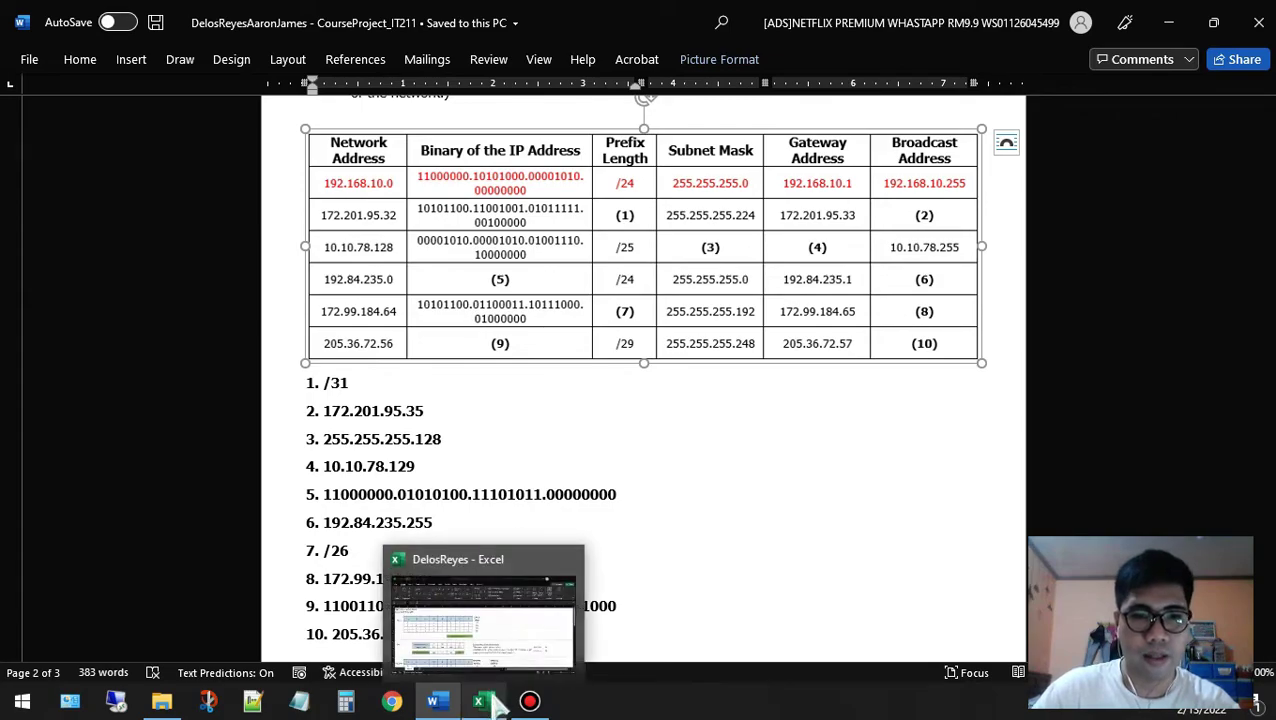
{"action": "left_click", "coordinate": [488, 702]}
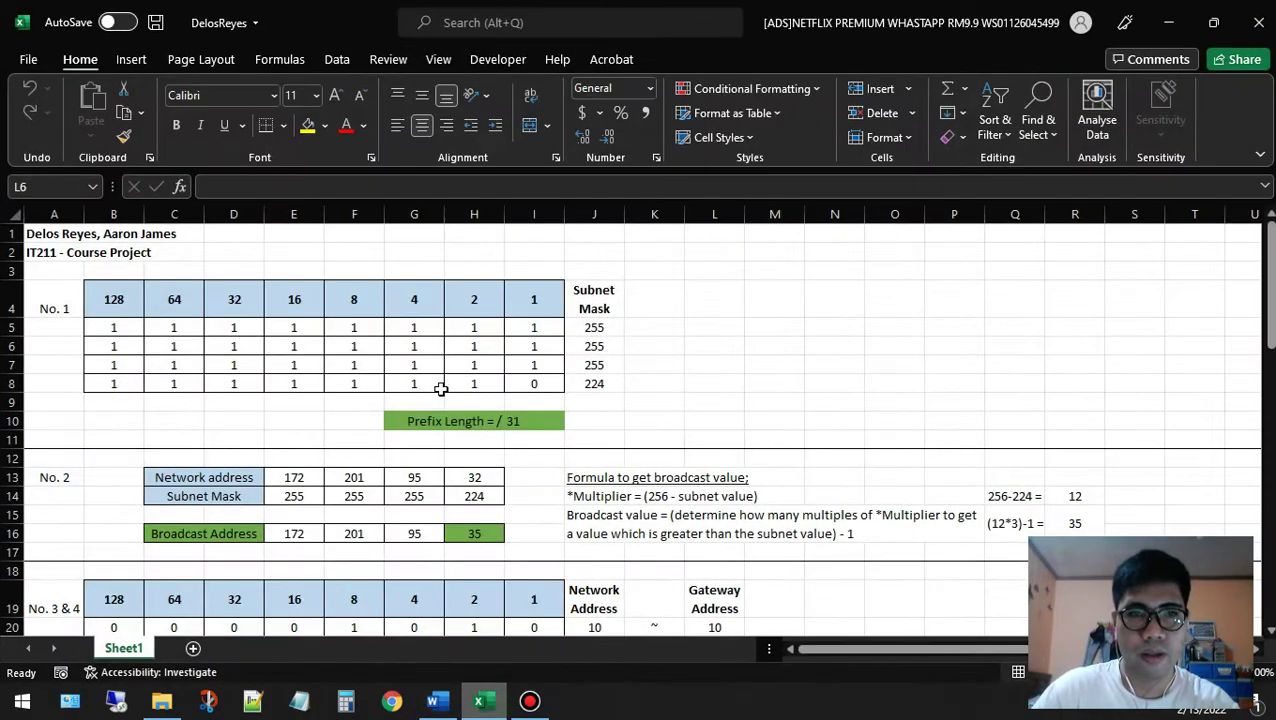
{"action": "left_click", "coordinate": [100, 419]}
{"action": "left_click", "coordinate": [305, 413]}
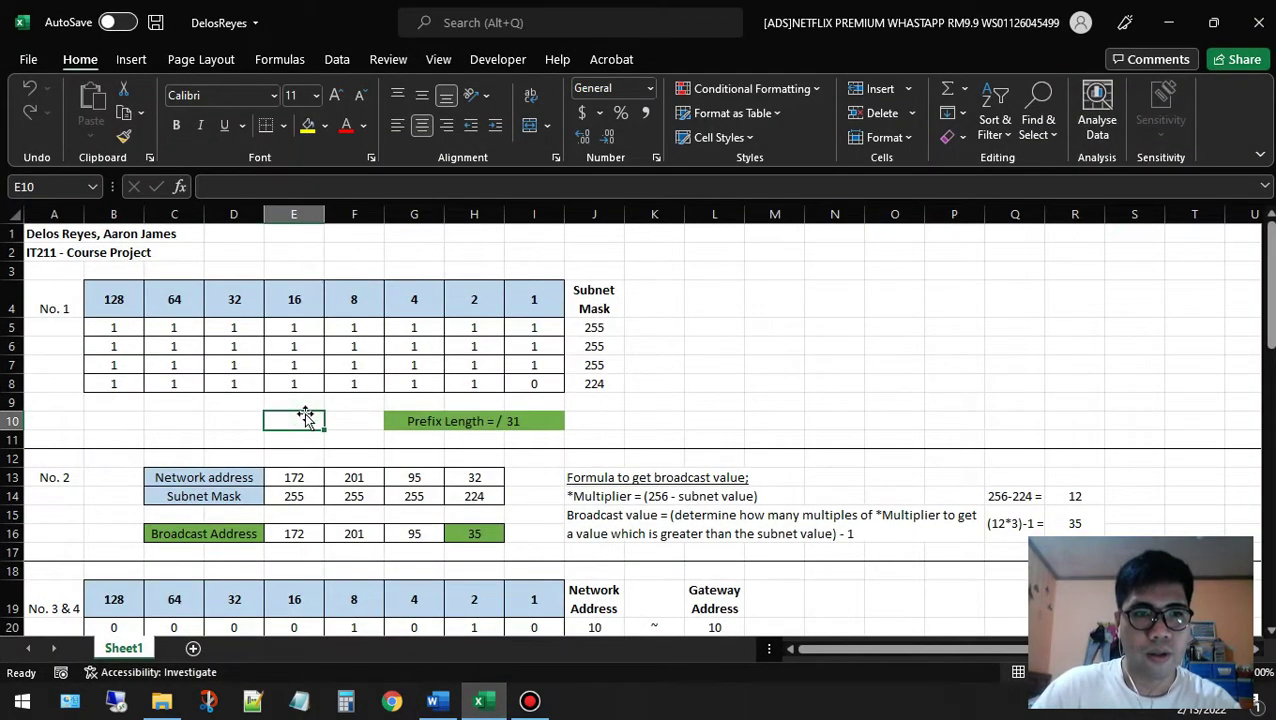
{"action": "left_click", "coordinate": [481, 703]}
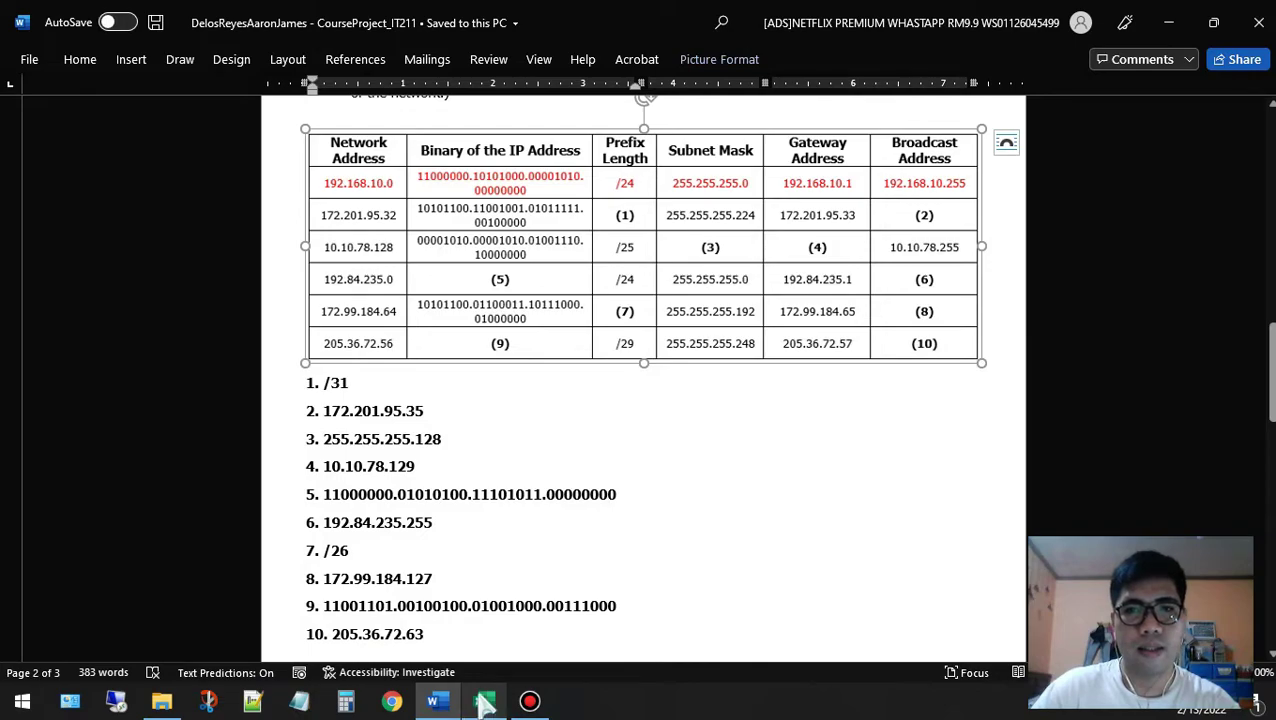
{"action": "left_click", "coordinate": [484, 702]}
Examine the four subnet mask octets of No. 1 in cells J5 to J8 one by one
{"action": "left_click", "coordinate": [682, 344]}
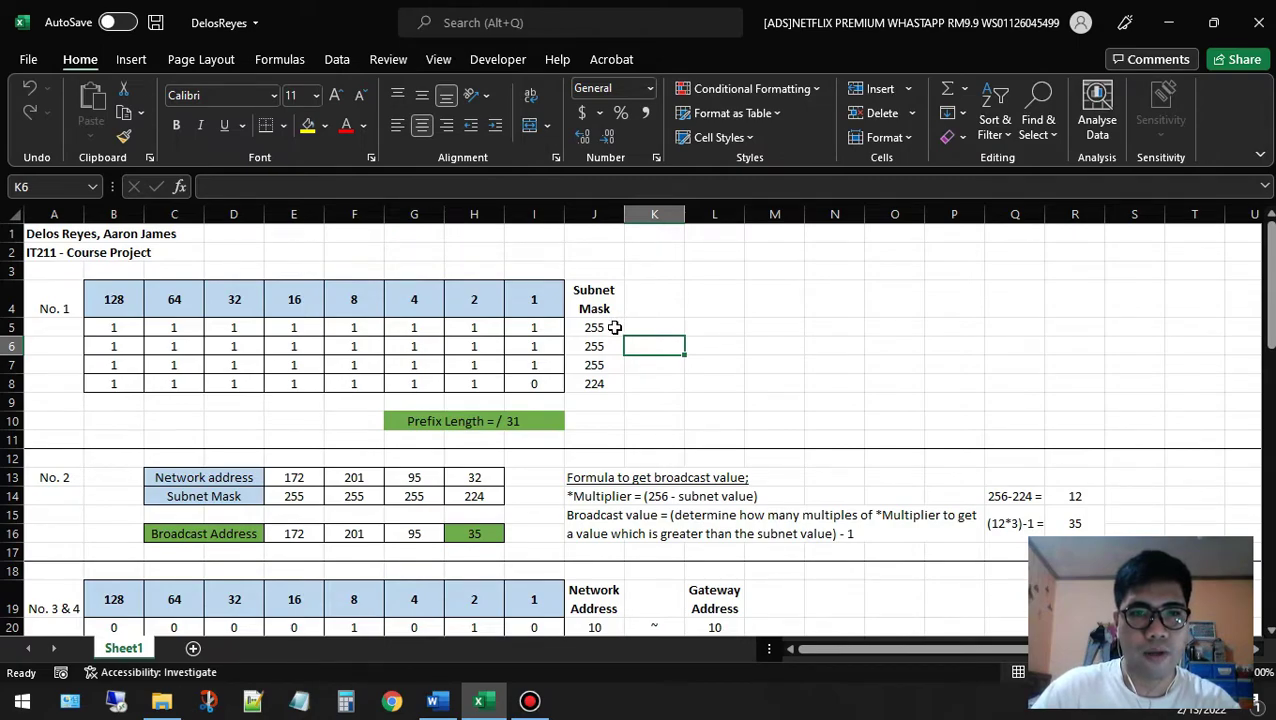
{"action": "left_click", "coordinate": [608, 327]}
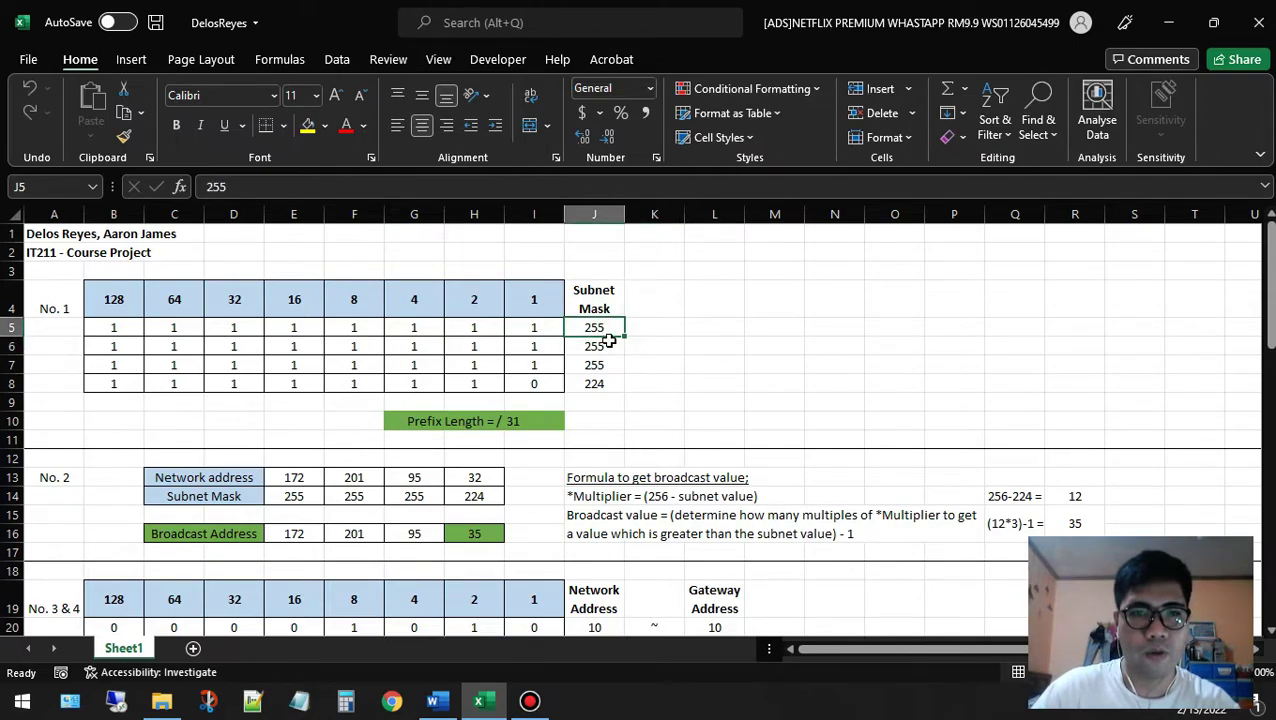
{"action": "left_click", "coordinate": [608, 346]}
{"action": "left_click", "coordinate": [600, 366]}
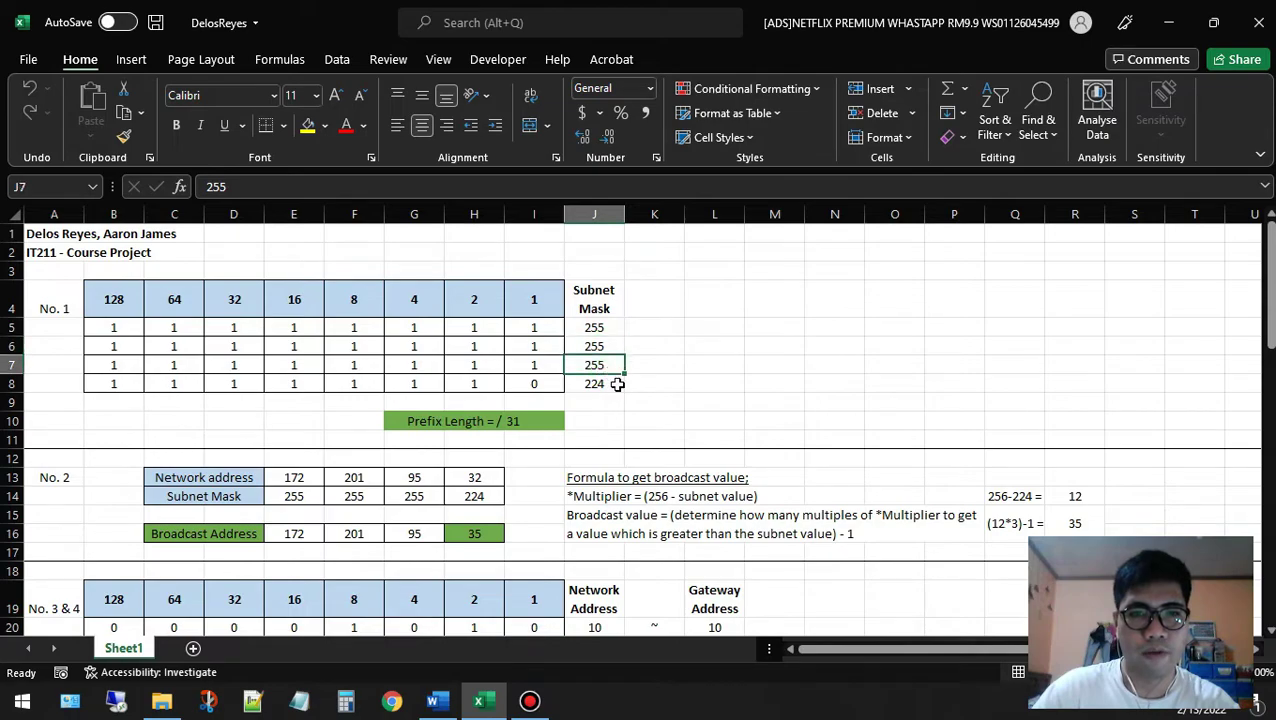
{"action": "left_click", "coordinate": [609, 385]}
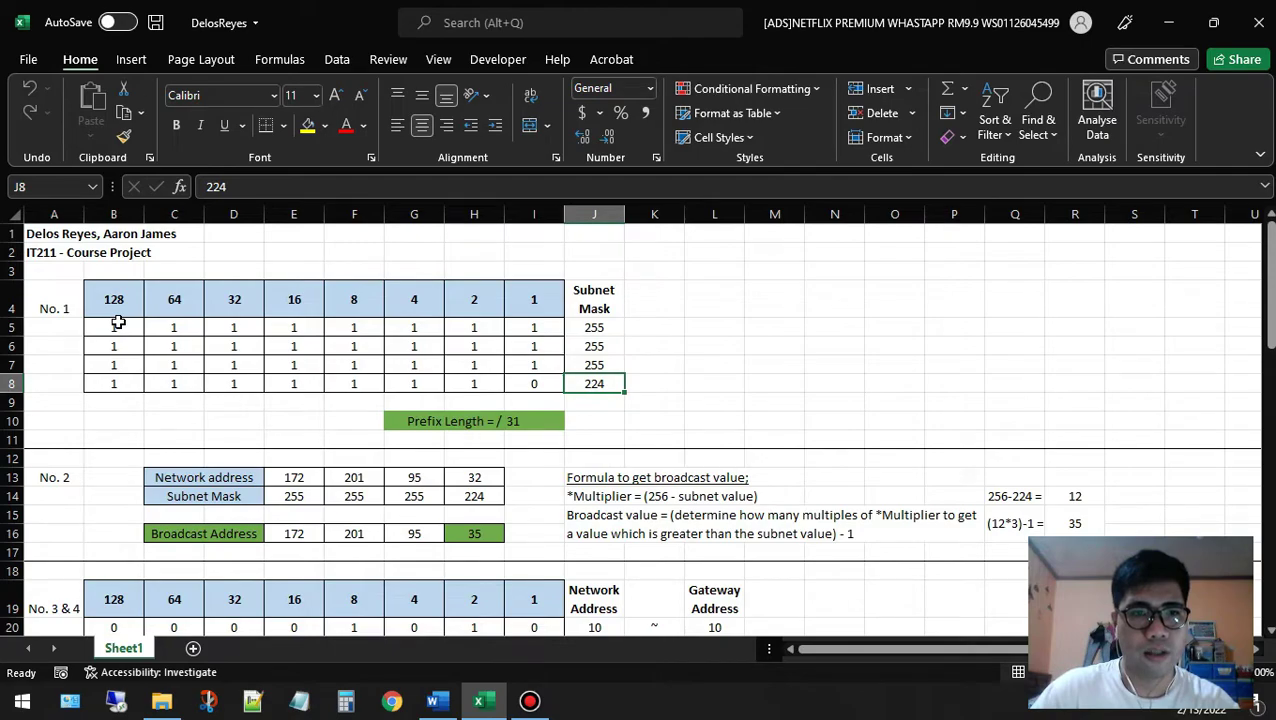
Examine the binary rows of No. 1 in B5:I8 and the prefix length formula in I10 that sums them
{"action": "left_click_drag", "start_coordinate": [118, 322], "coordinate": [540, 327]}
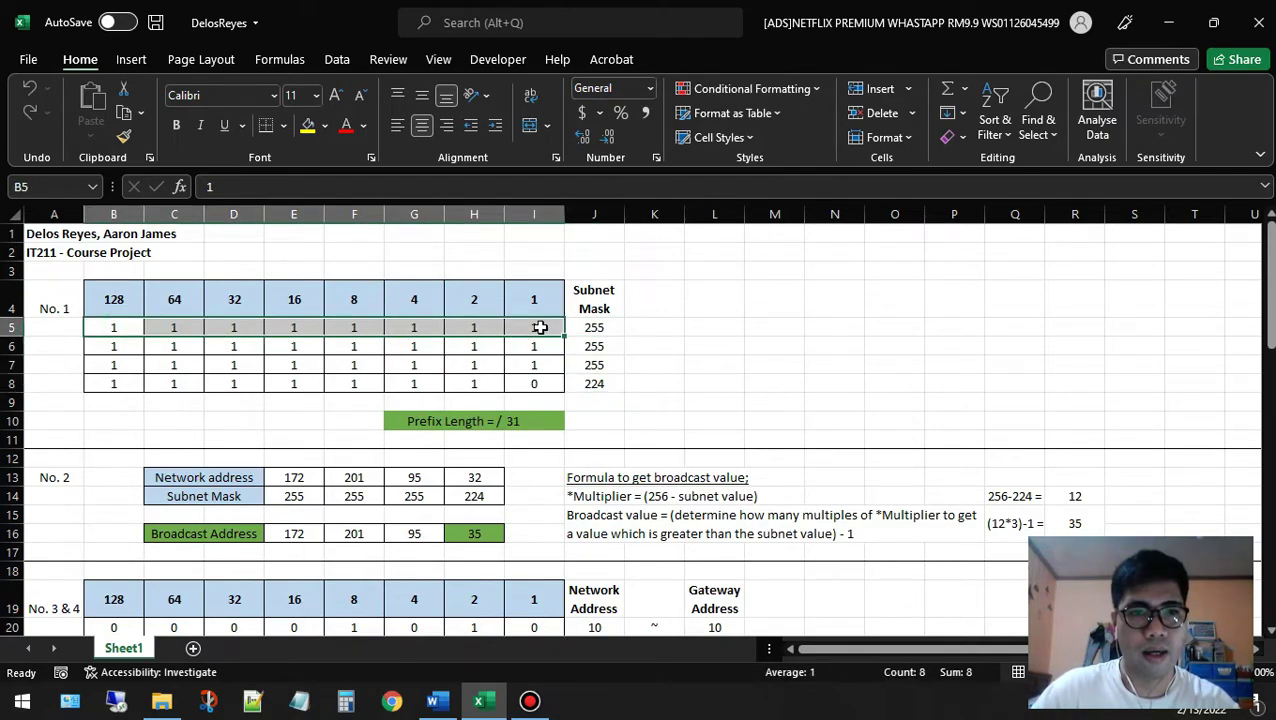
{"action": "left_click_drag", "start_coordinate": [135, 345], "coordinate": [540, 346]}
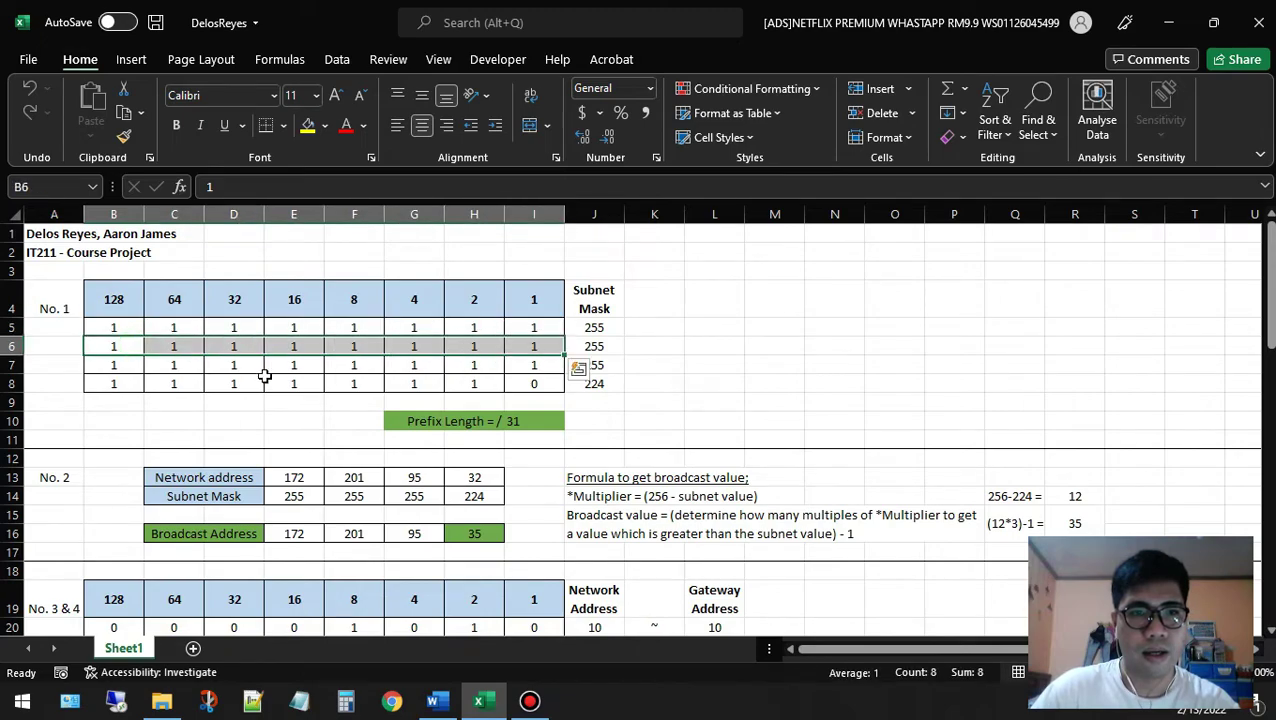
{"action": "left_click_drag", "start_coordinate": [125, 368], "coordinate": [464, 382]}
{"action": "left_click", "coordinate": [255, 418]}
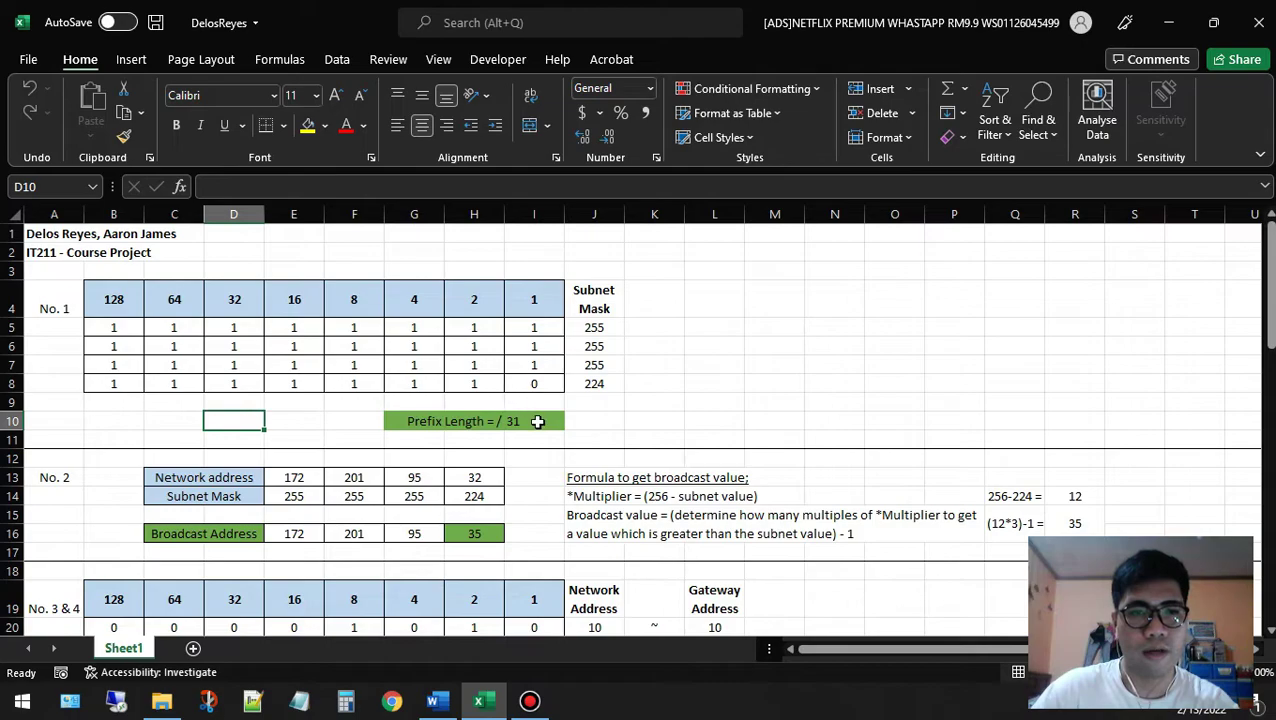
{"action": "left_click", "coordinate": [537, 421]}
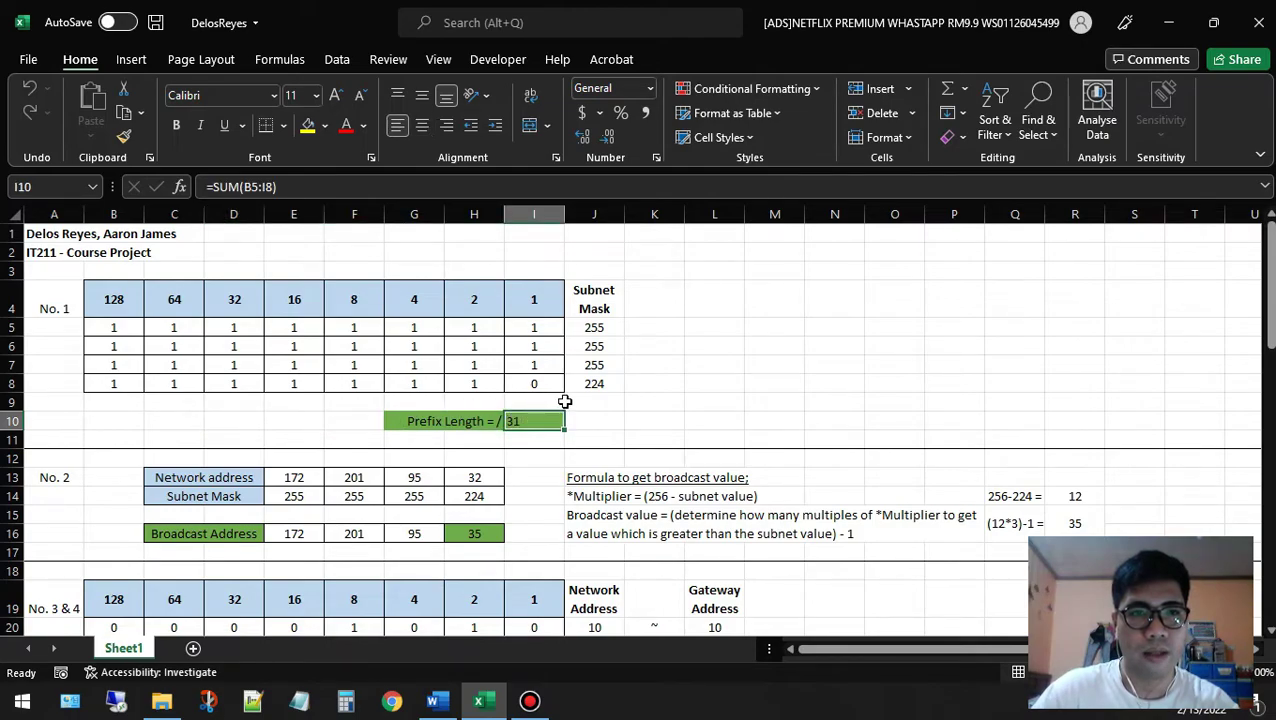
{"action": "left_click_drag", "start_coordinate": [550, 385], "coordinate": [122, 327]}
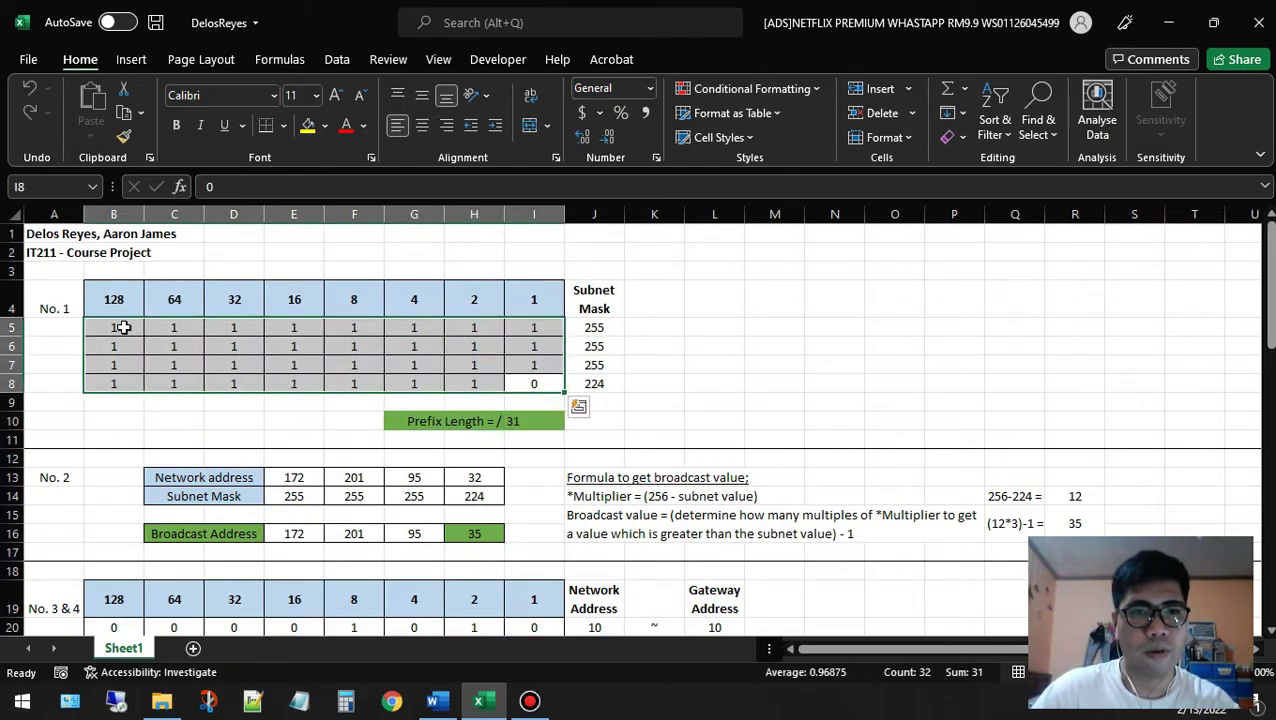
{"action": "left_click", "coordinate": [648, 330]}
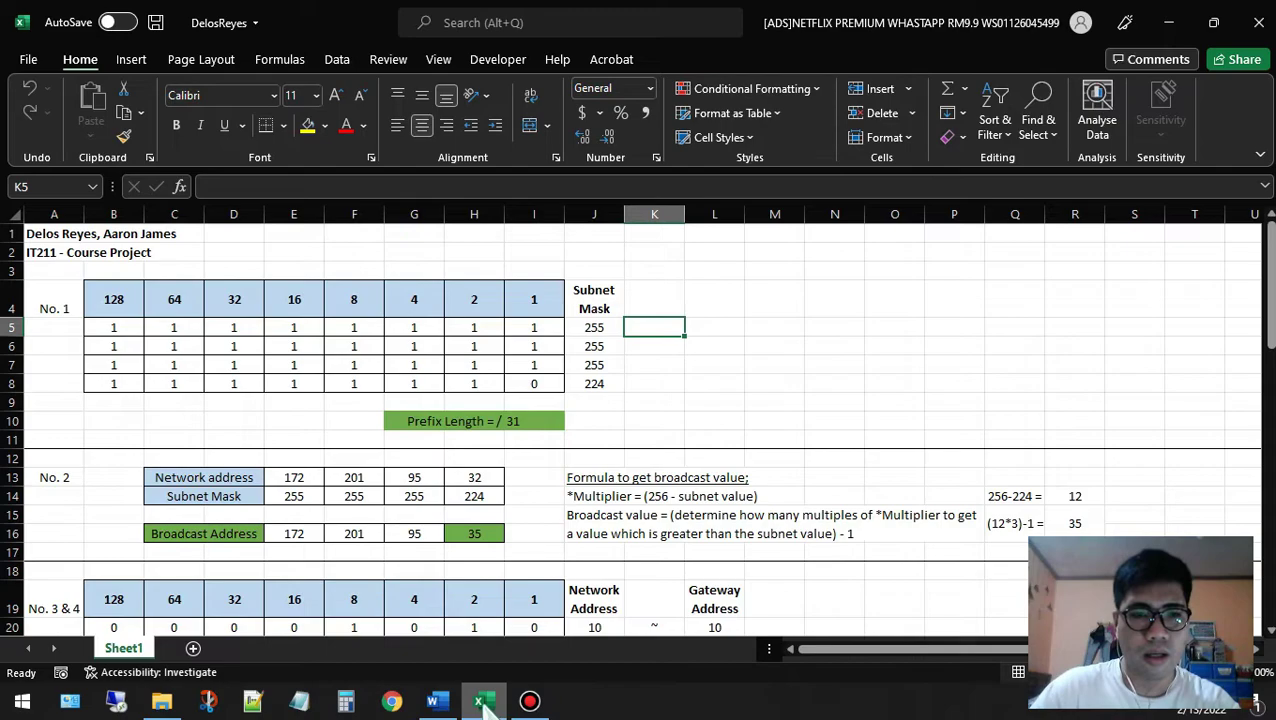
Check item 2 in the Word document's table and answer list against the No. 2 section of the Excel workbook
{"action": "left_click", "coordinate": [432, 701]}
{"action": "left_click", "coordinate": [512, 416]}
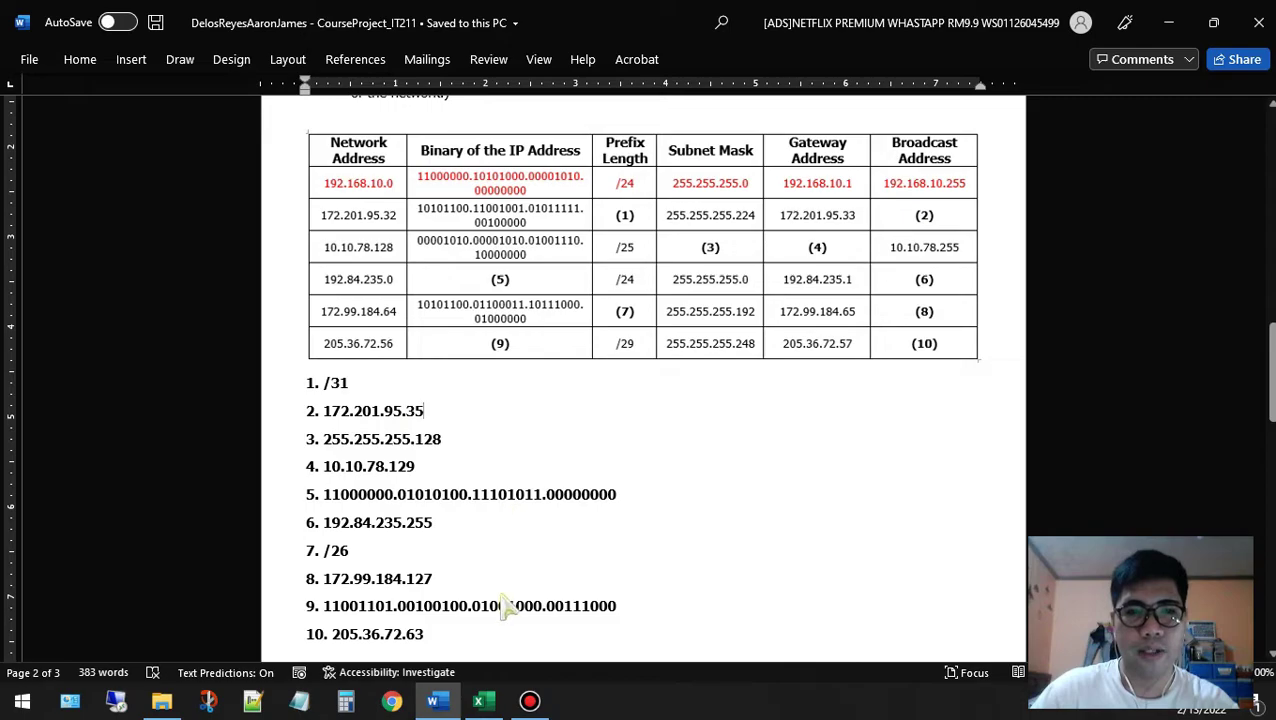
{"action": "left_click", "coordinate": [487, 706]}
{"action": "left_click", "coordinate": [169, 440]}
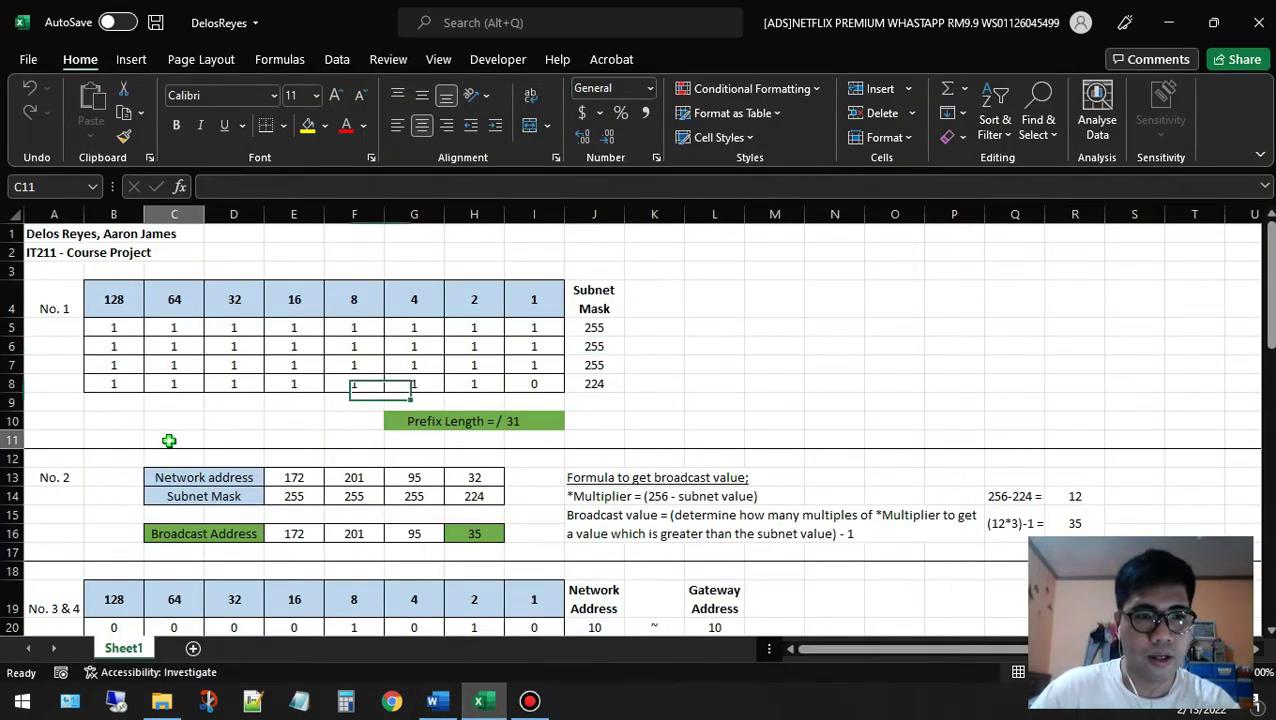
{"action": "left_click", "coordinate": [123, 460]}
{"action": "scroll", "coordinate": [125, 475], "scroll_direction": "down", "scroll_amount": 2}
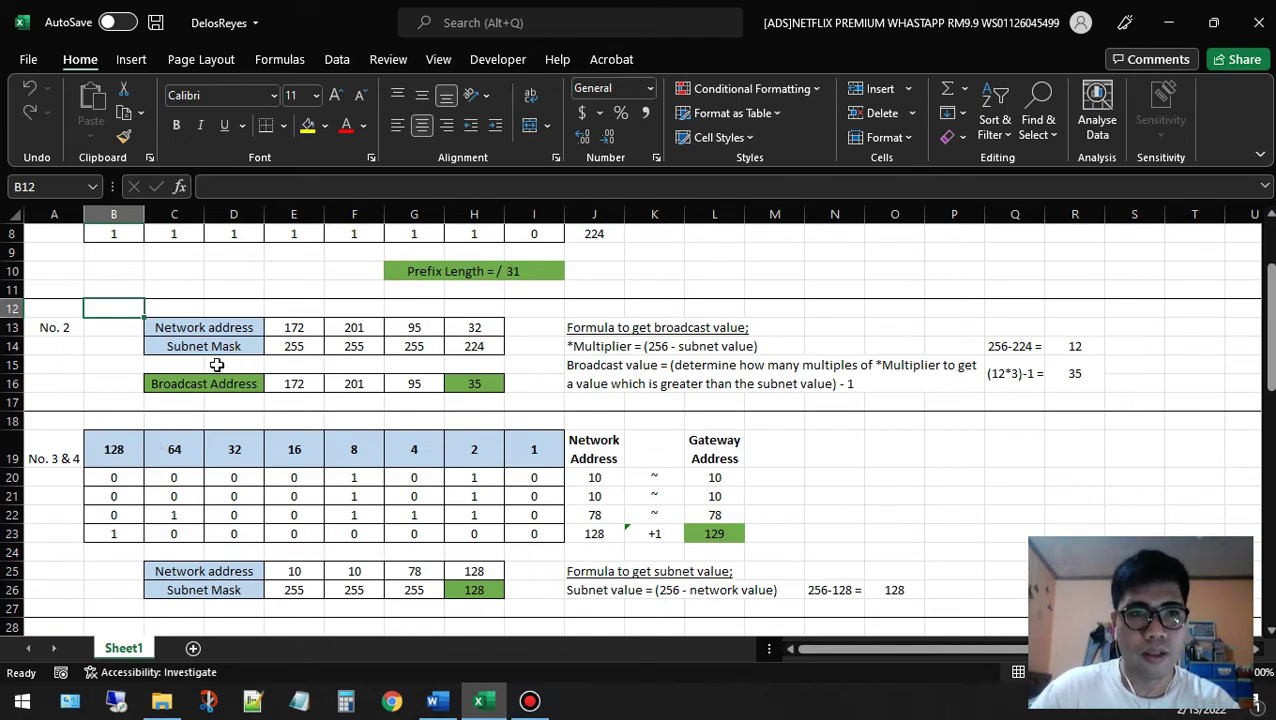
{"action": "left_click", "coordinate": [480, 700]}
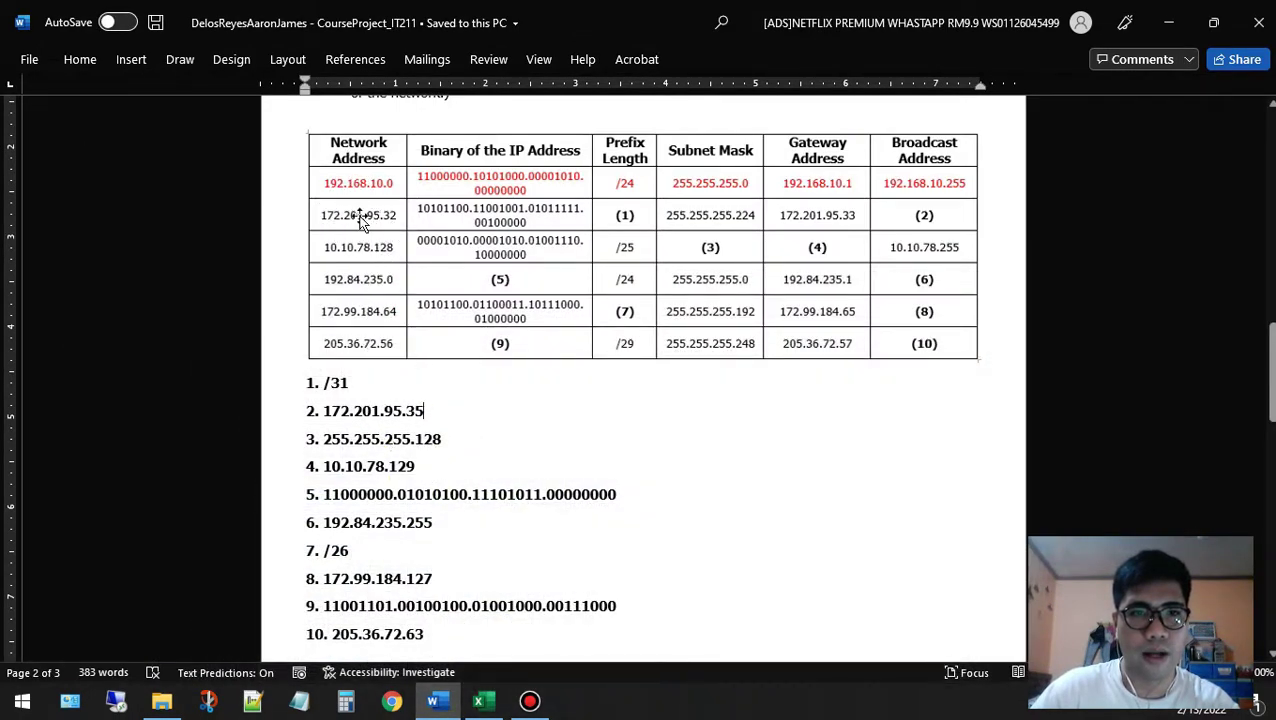
{"action": "left_click", "coordinate": [480, 700]}
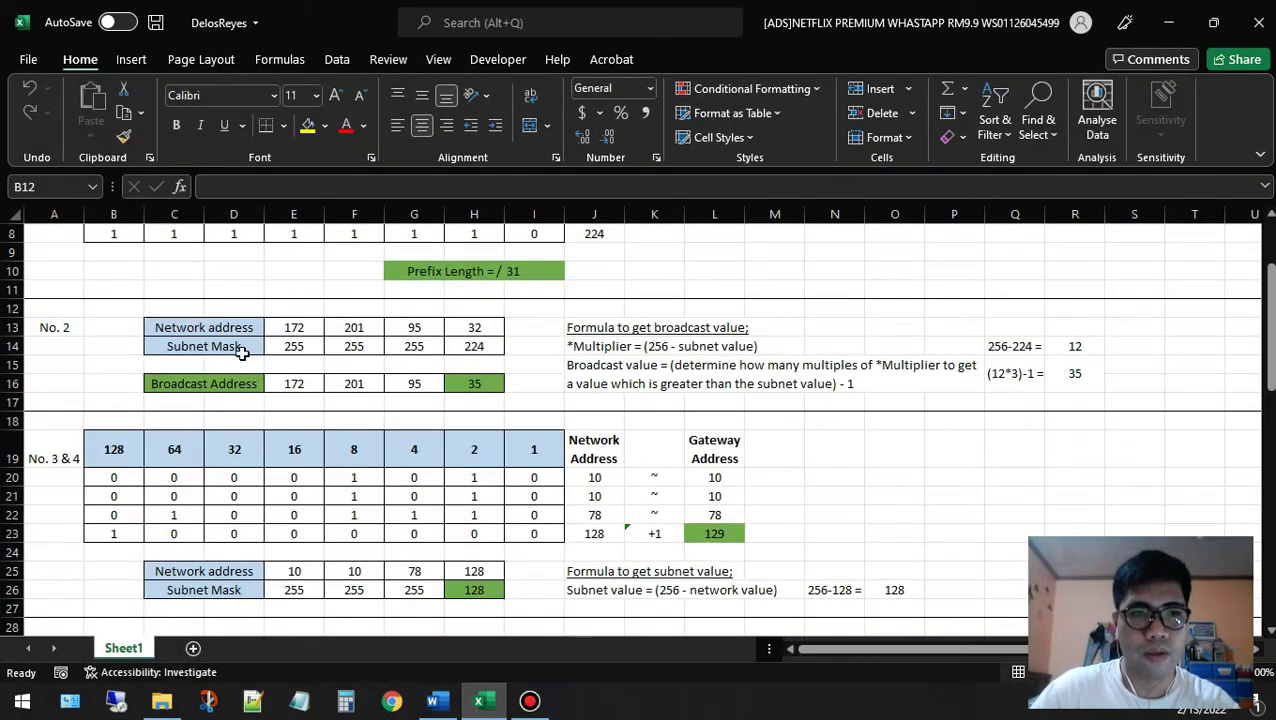
Examine the network address and subnet mask rows of No. 2 and the multiplier formula for the broadcast value
{"action": "left_click_drag", "start_coordinate": [280, 329], "coordinate": [480, 330]}
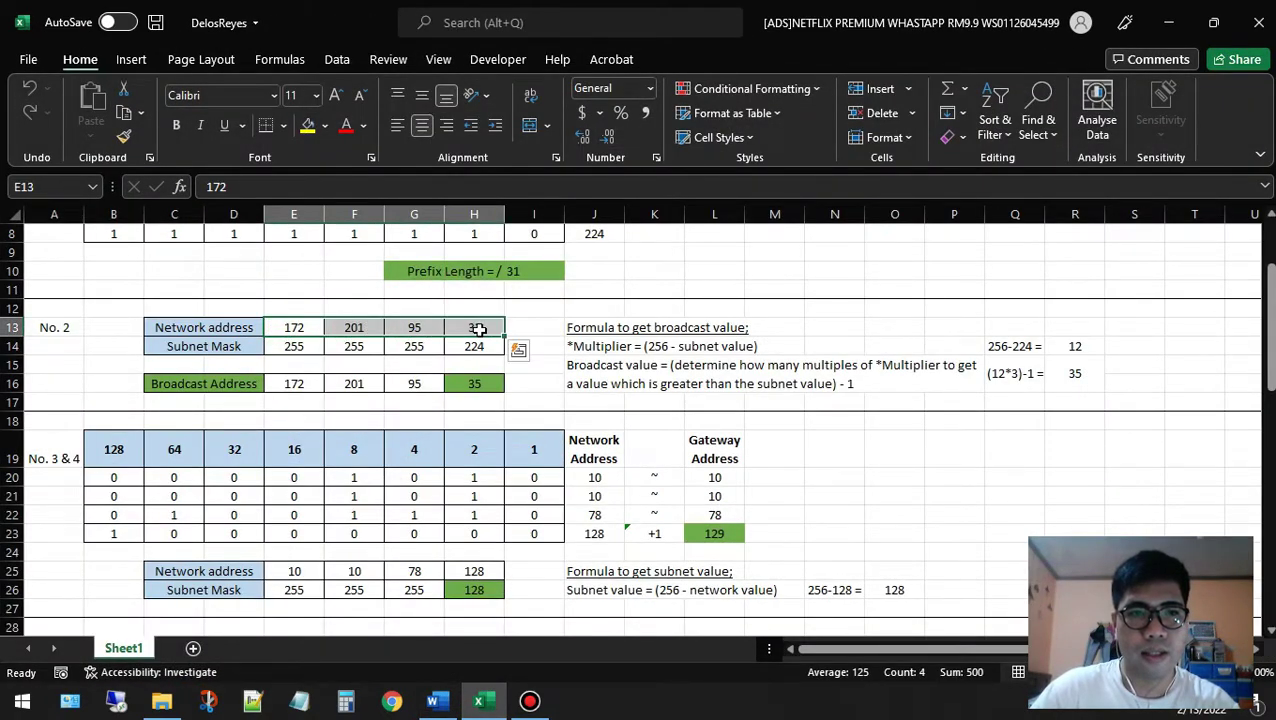
{"action": "left_click", "coordinate": [521, 327]}
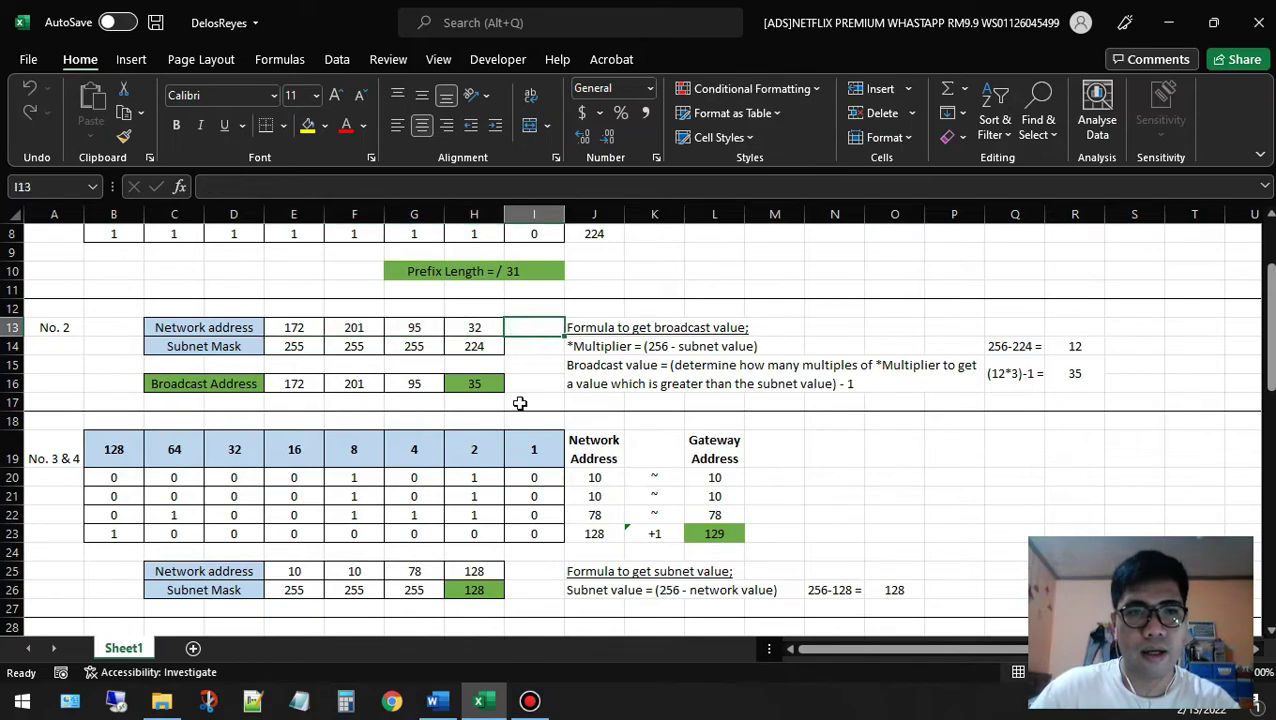
{"action": "left_click_drag", "start_coordinate": [297, 349], "coordinate": [480, 347]}
{"action": "left_click", "coordinate": [521, 327]}
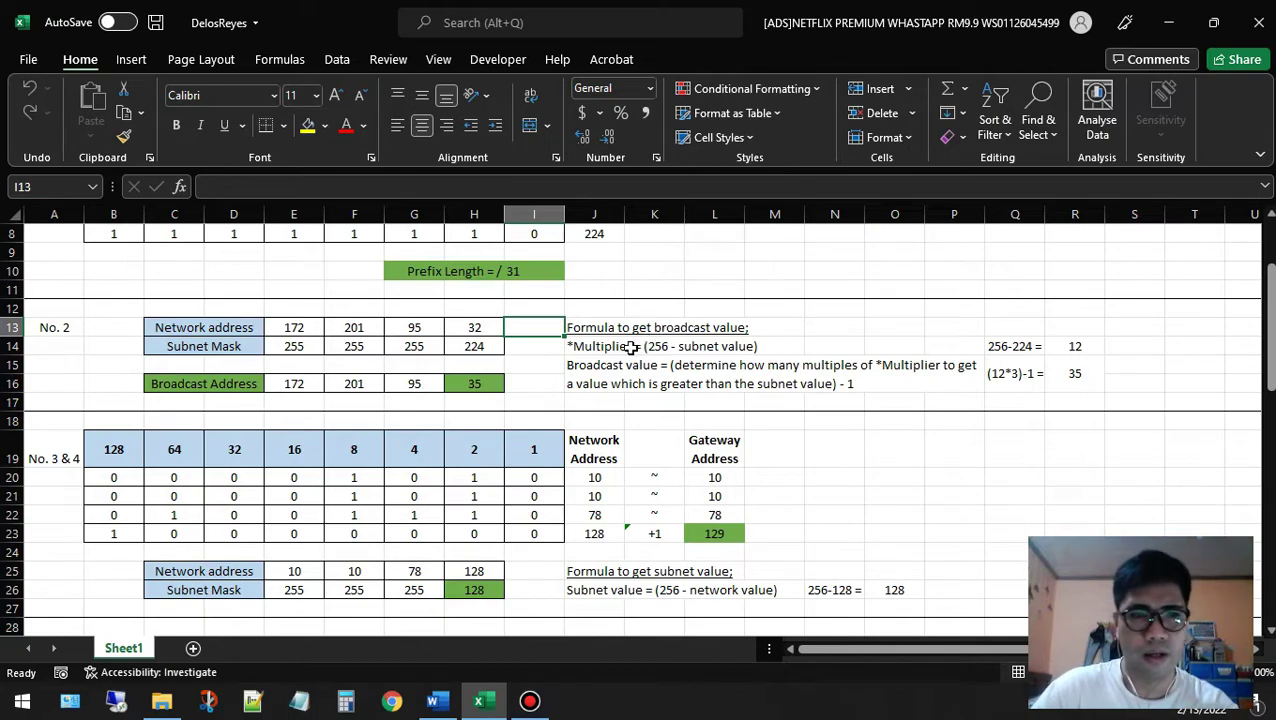
{"action": "left_click", "coordinate": [788, 341]}
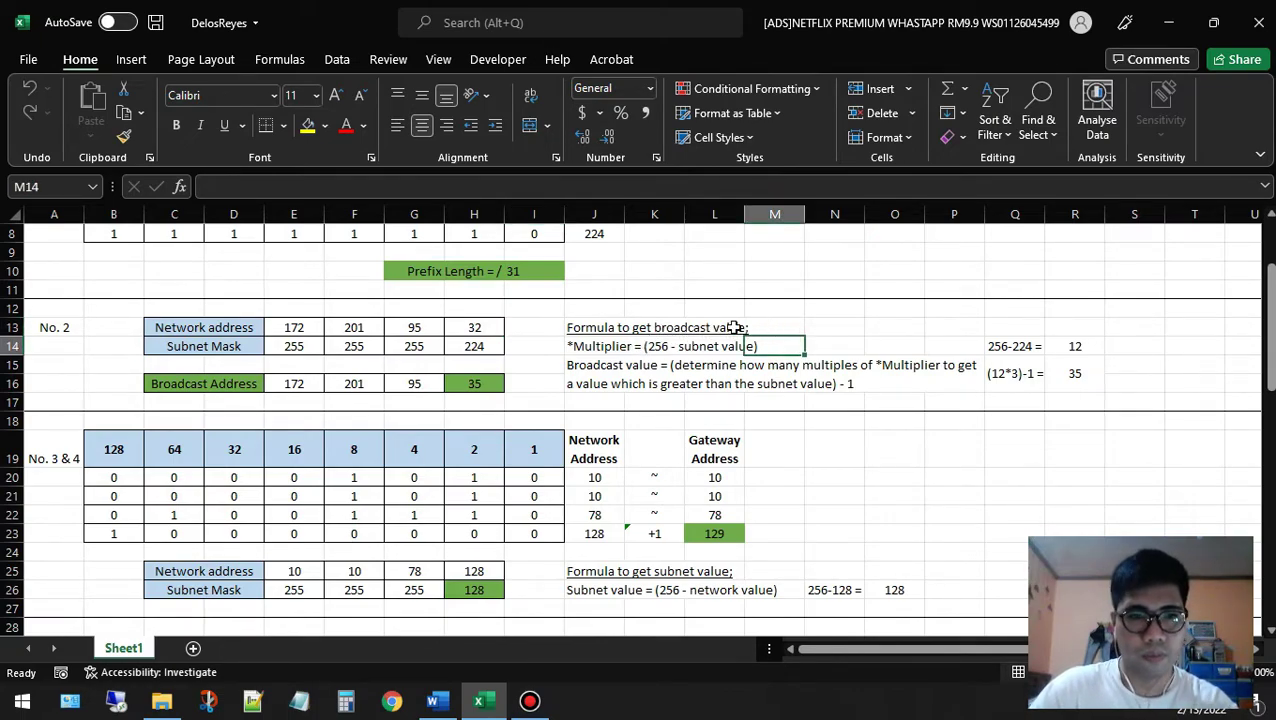
Compare the No. 2 network address, subnet mask and broadcast address octets column by column in E13:H16
{"action": "left_click", "coordinate": [298, 366]}
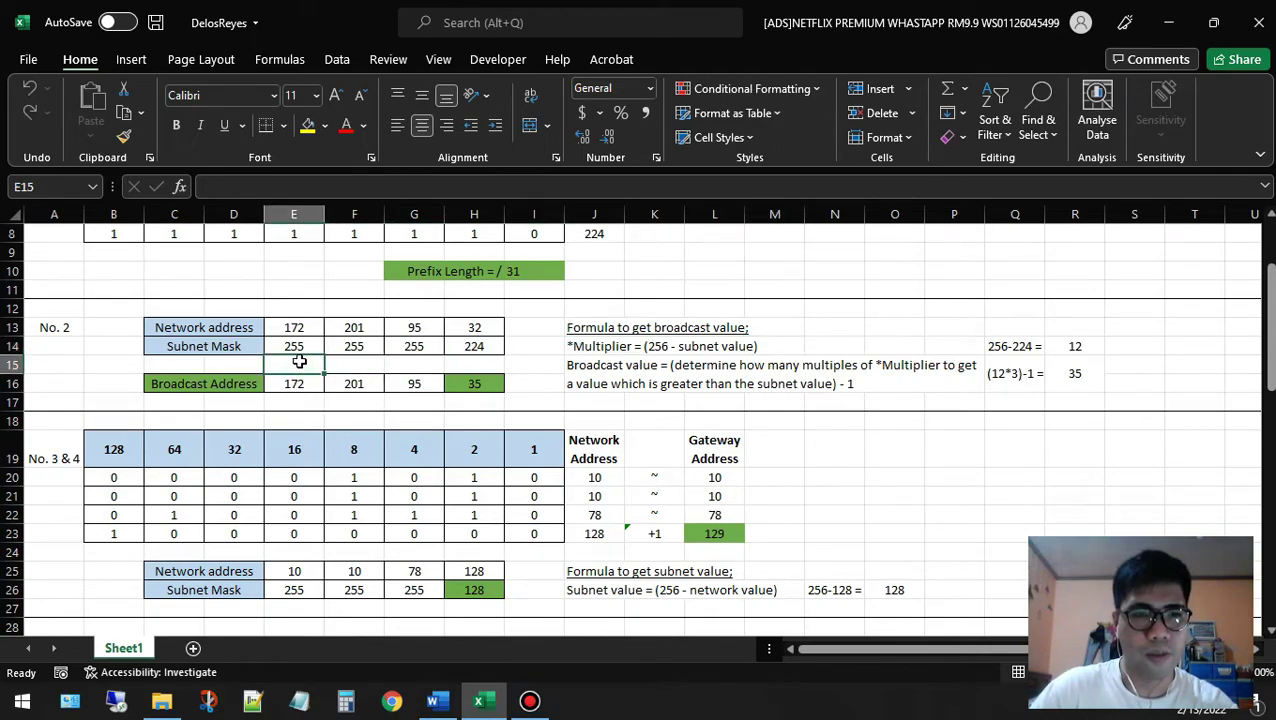
{"action": "left_click", "coordinate": [307, 347]}
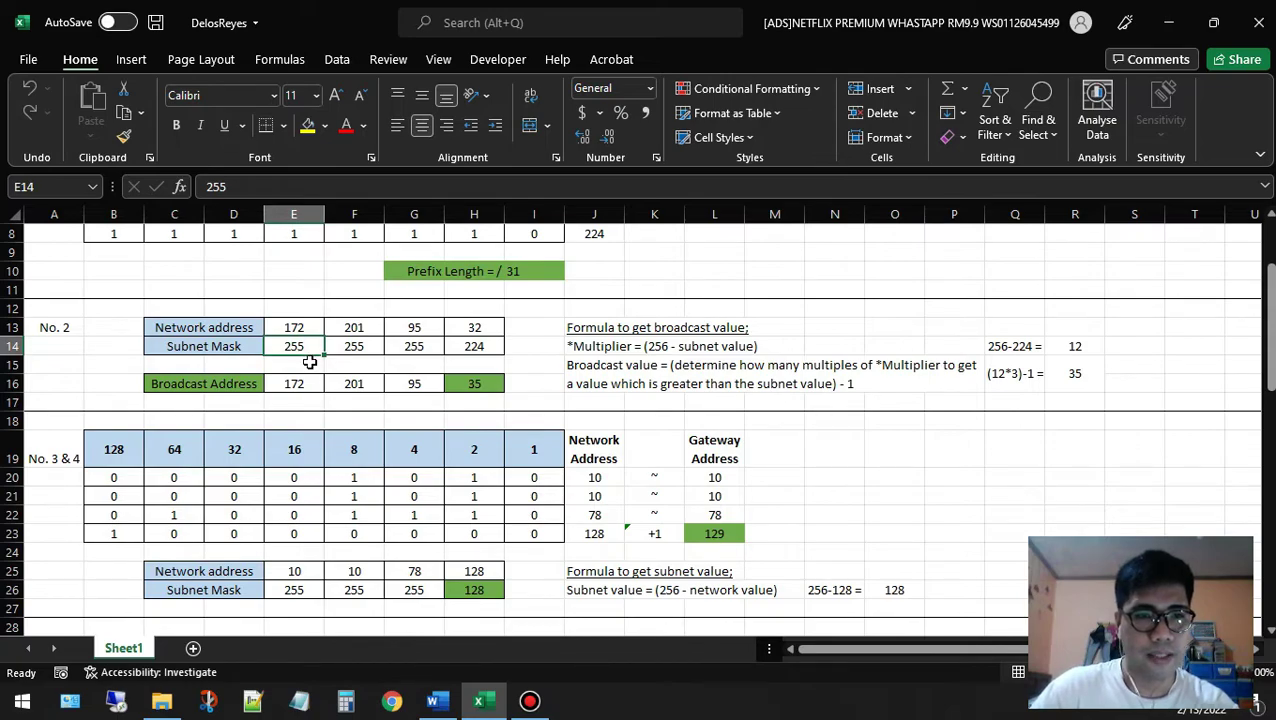
{"action": "left_click", "coordinate": [307, 364]}
{"action": "left_click", "coordinate": [298, 342]}
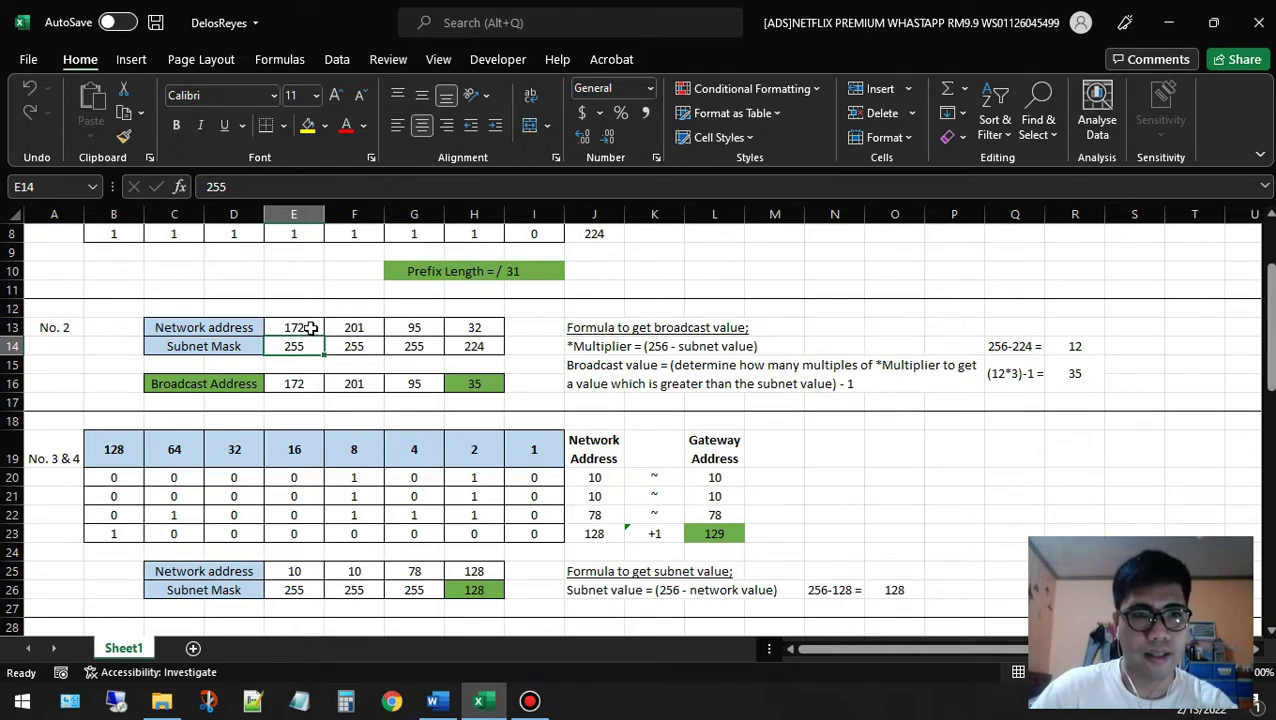
{"action": "left_click", "coordinate": [297, 381]}
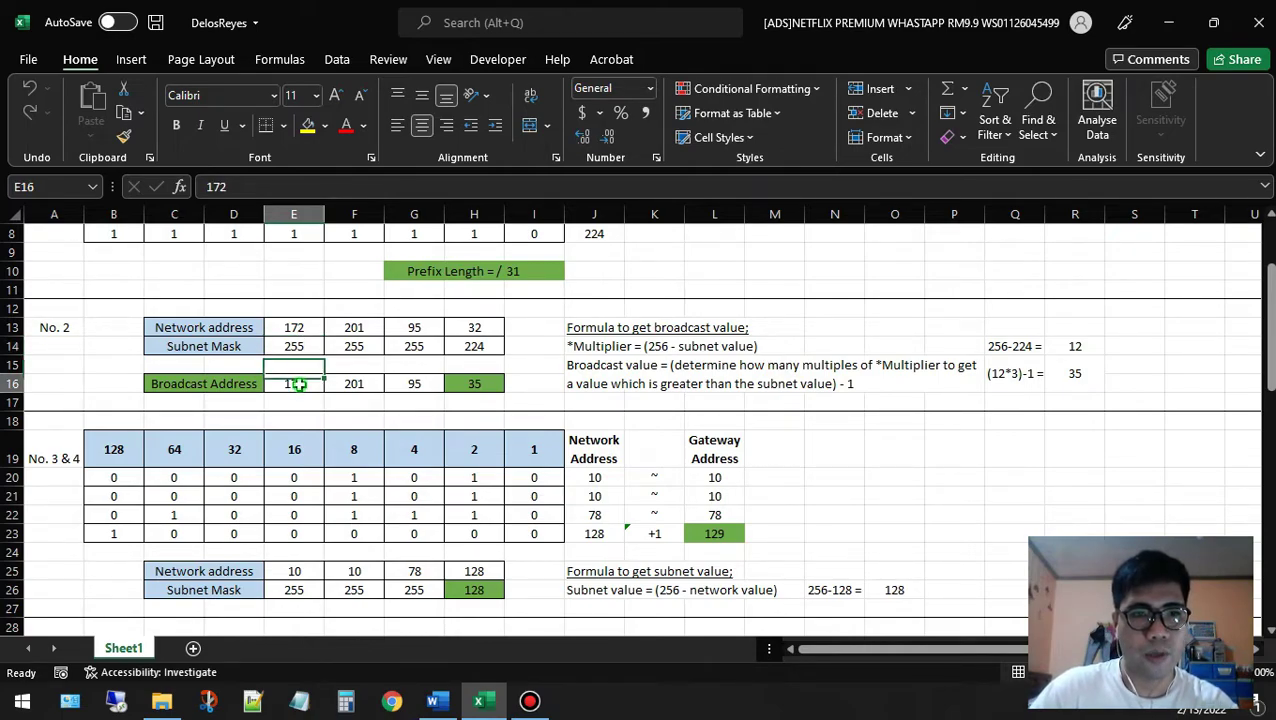
{"action": "left_click", "coordinate": [362, 347]}
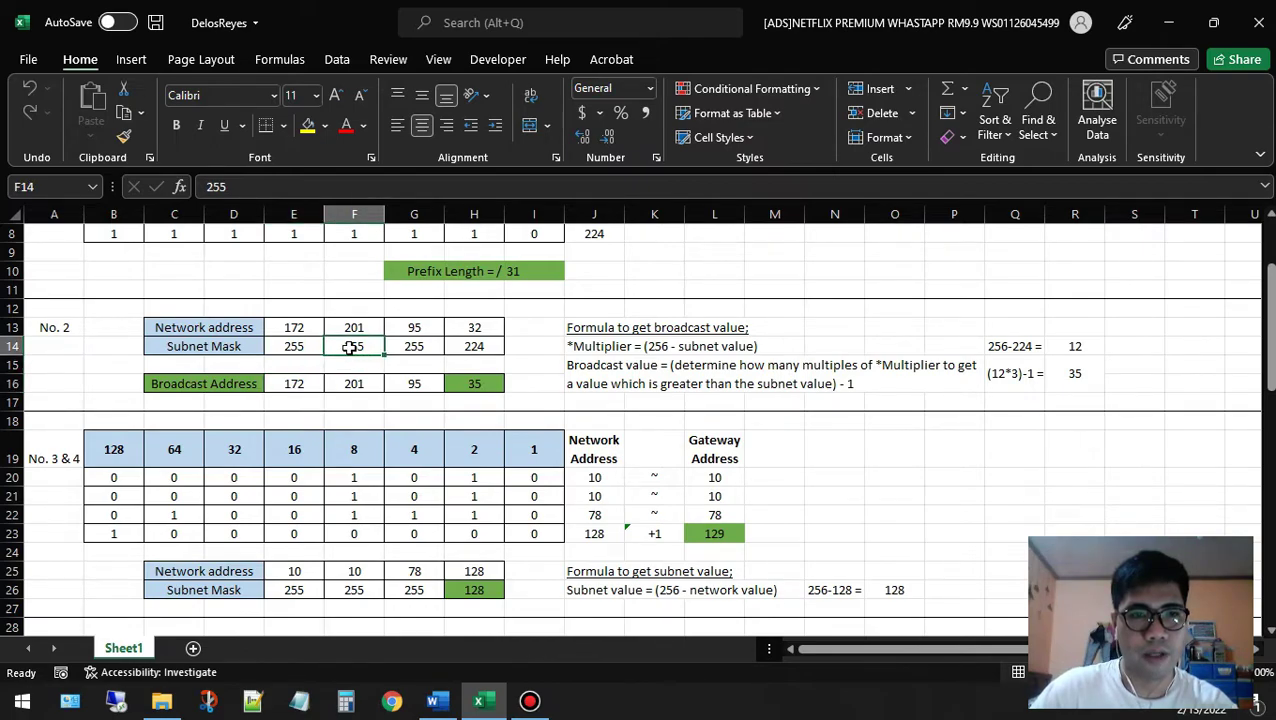
{"action": "left_click", "coordinate": [361, 329]}
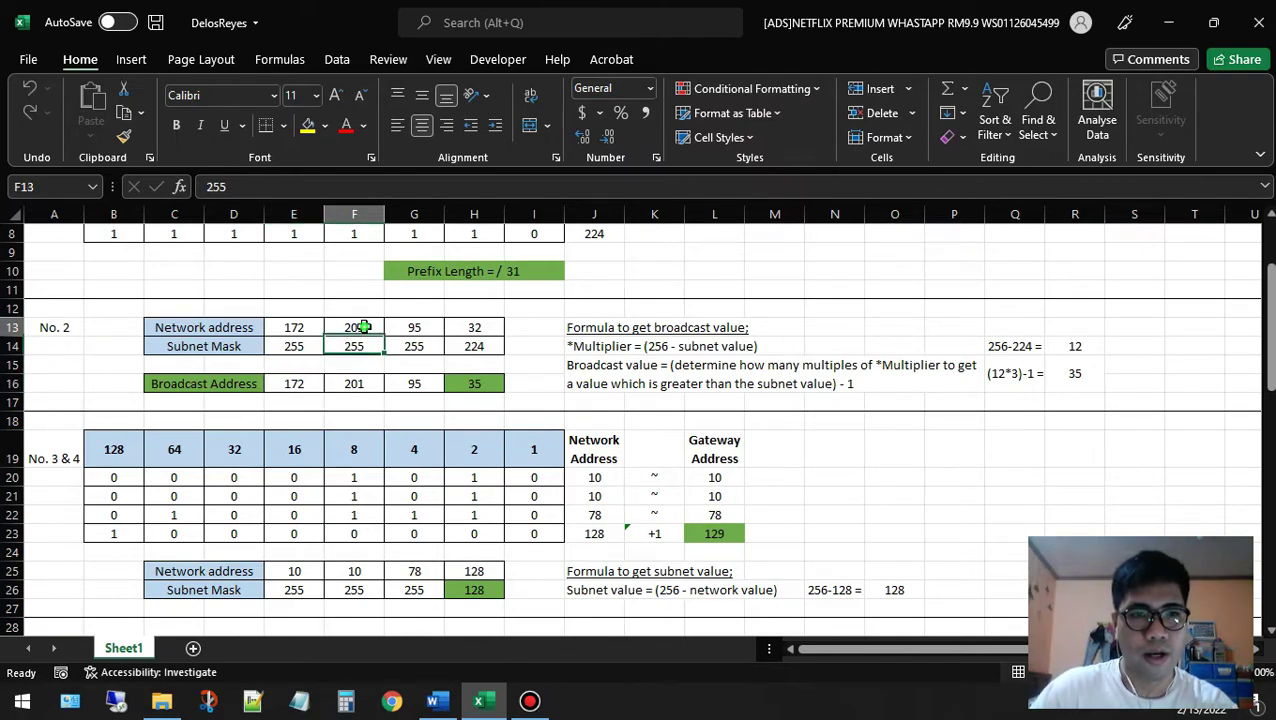
{"action": "left_click", "coordinate": [355, 382]}
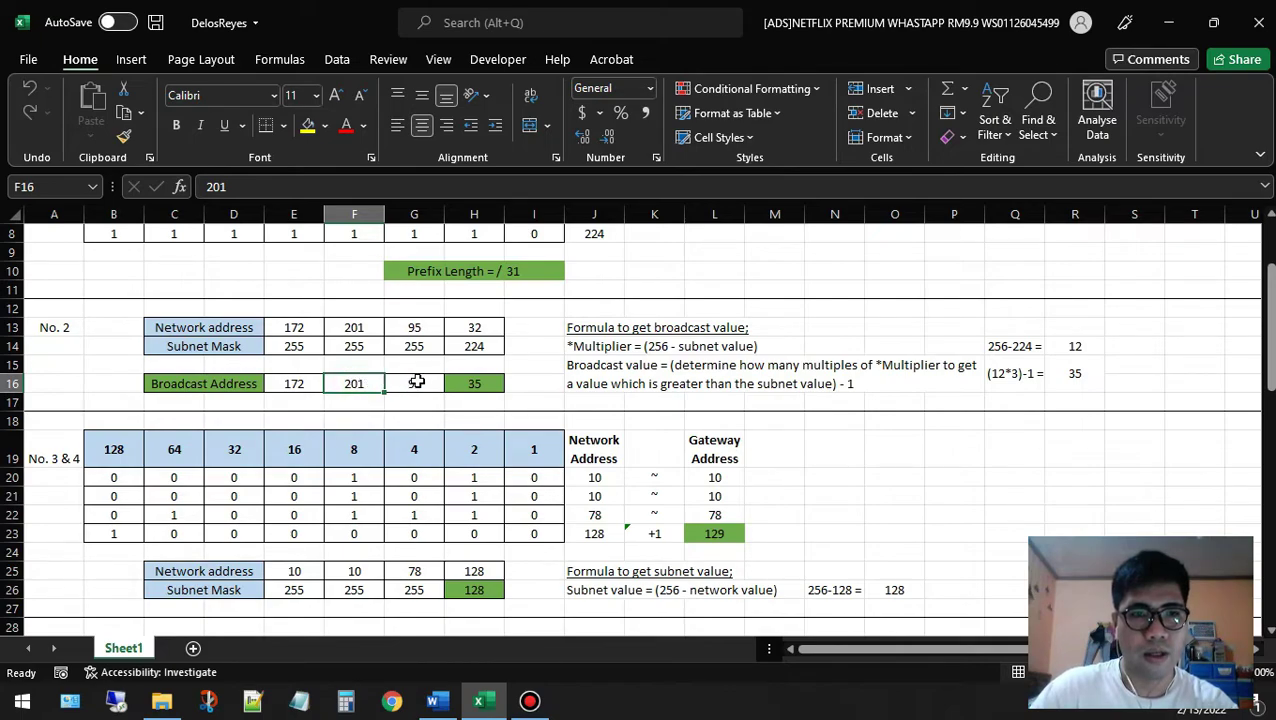
{"action": "left_click", "coordinate": [416, 382]}
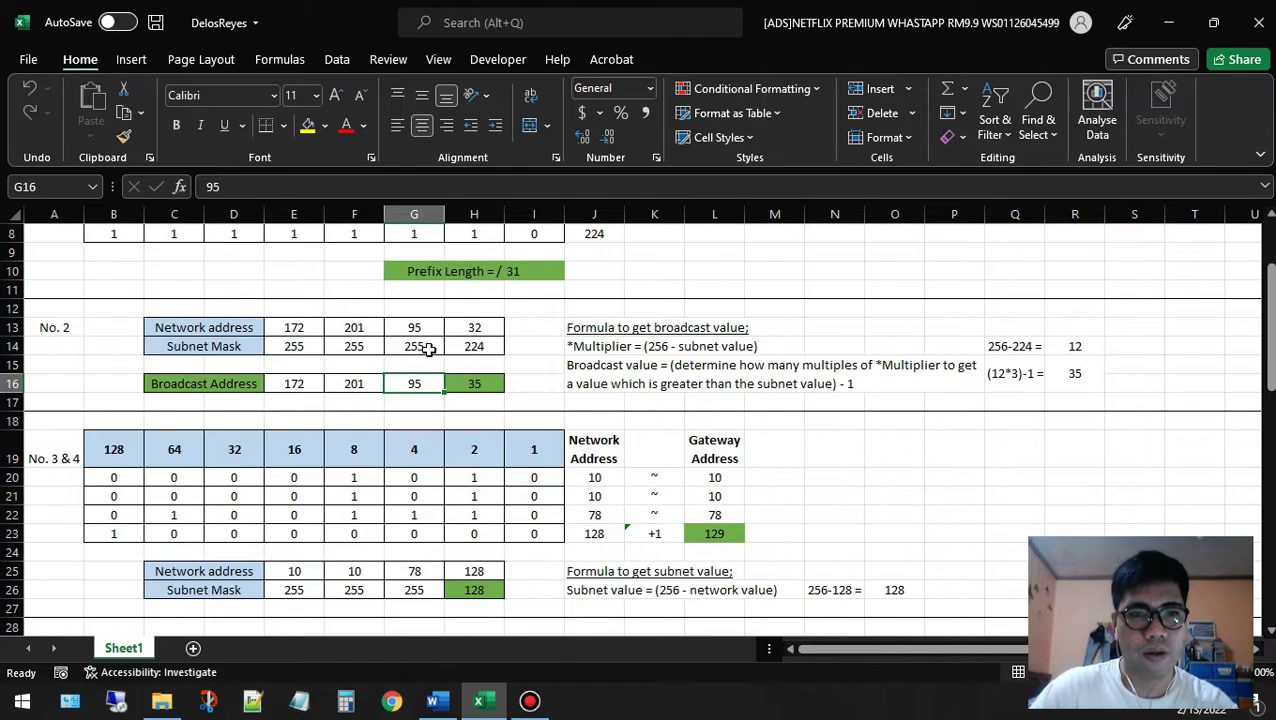
{"action": "left_click", "coordinate": [430, 346]}
{"action": "left_click", "coordinate": [490, 344]}
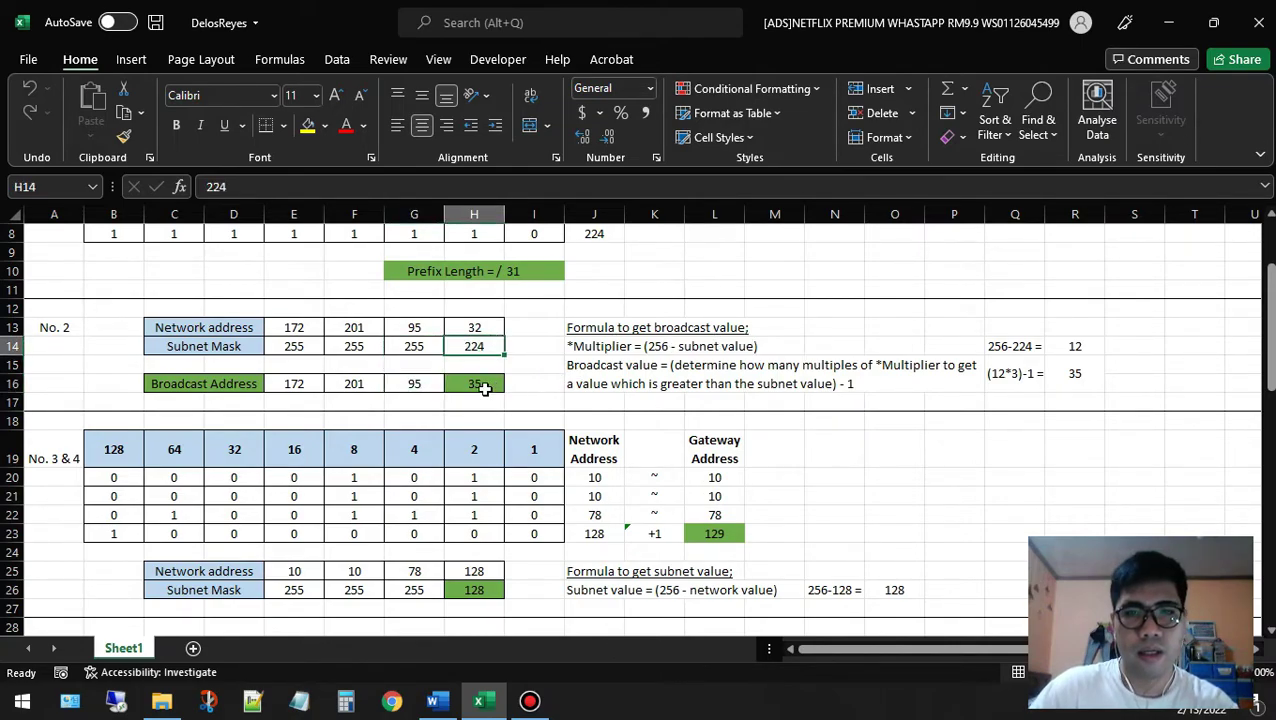
{"action": "left_click", "coordinate": [483, 388]}
{"action": "left_click", "coordinate": [540, 365]}
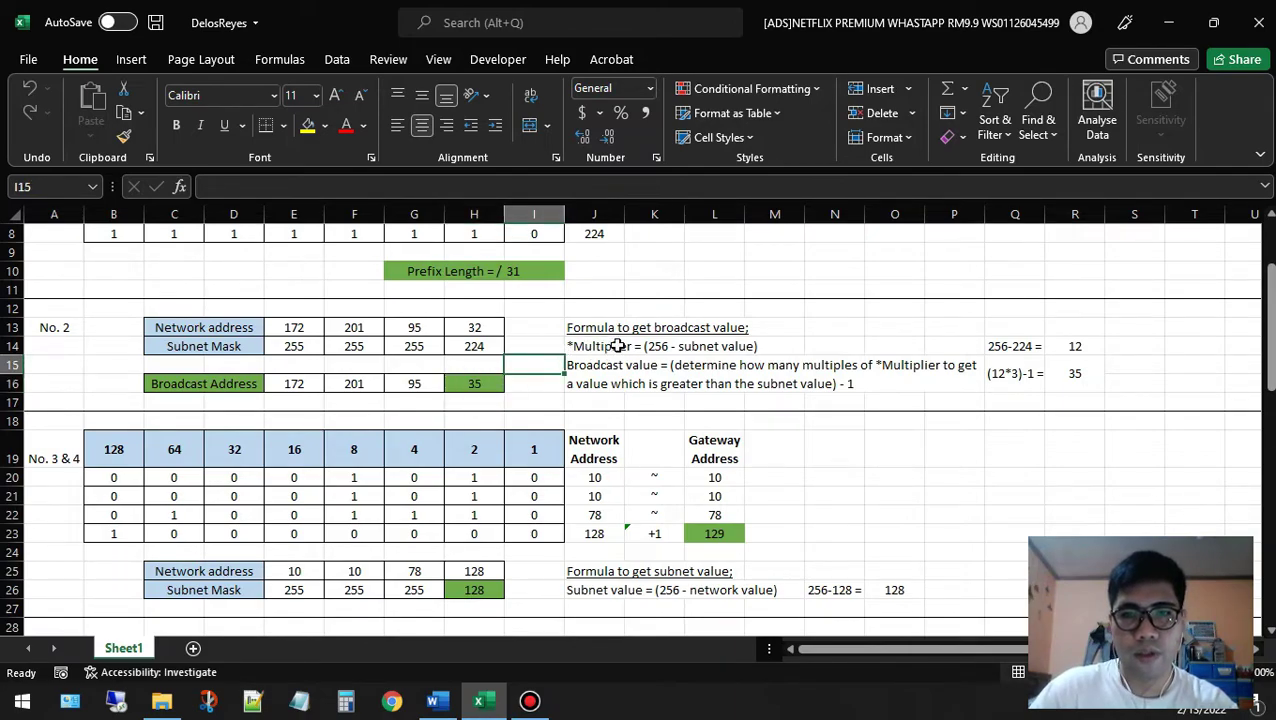
Examine the No. 2 multiplier formula with its calculation in Q14:R14, and the broadcast value formula in J15
{"action": "left_click", "coordinate": [618, 346]}
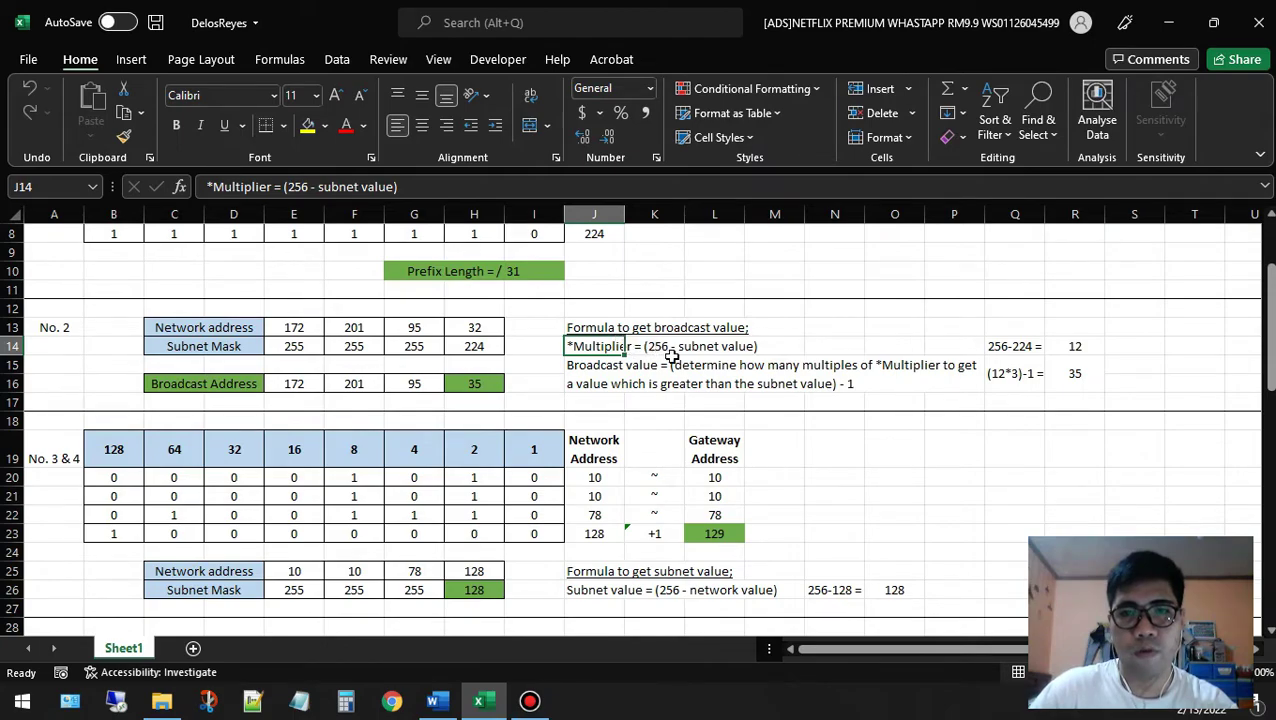
{"action": "left_click", "coordinate": [718, 344]}
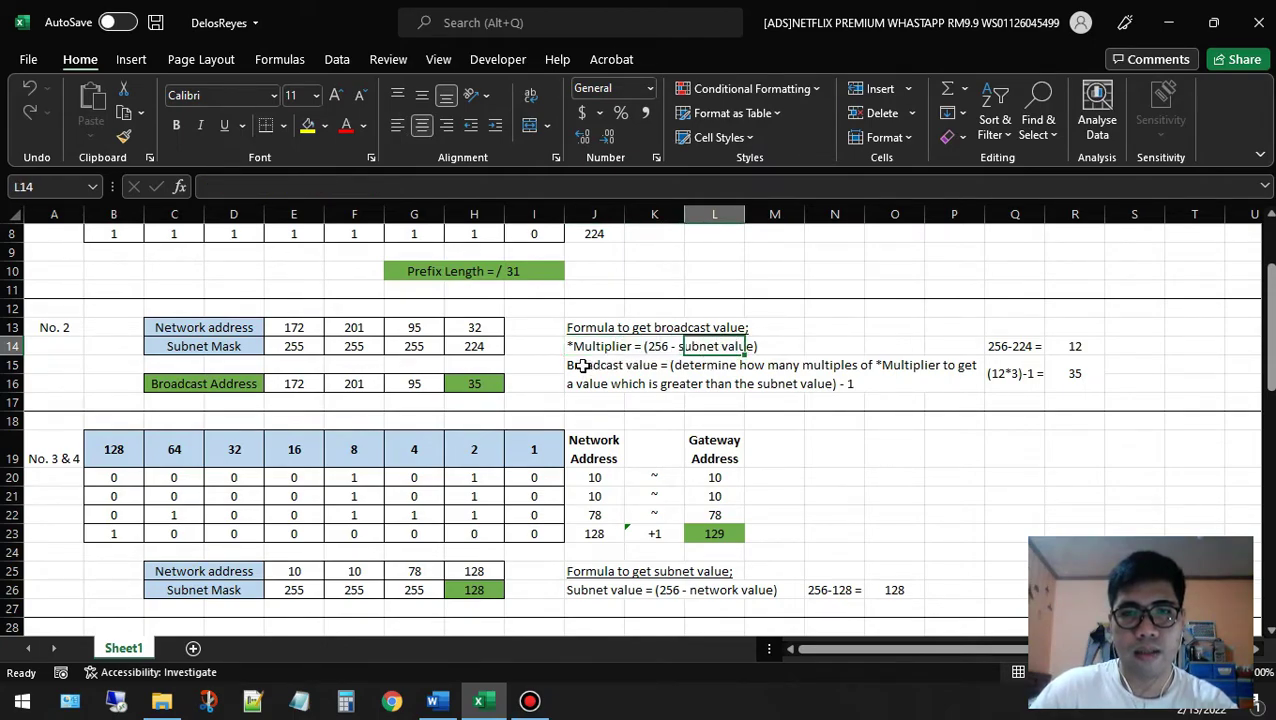
{"action": "left_click", "coordinate": [483, 345]}
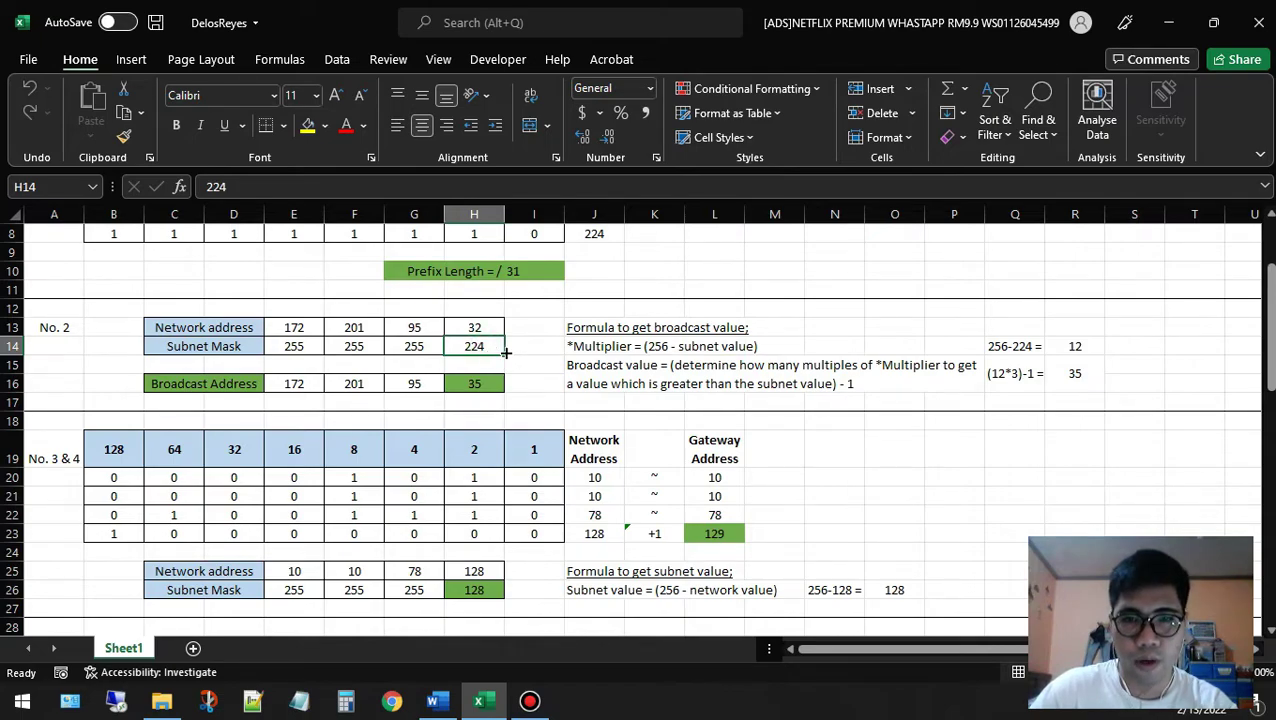
{"action": "left_click", "coordinate": [664, 346]}
{"action": "left_click", "coordinate": [1010, 348]}
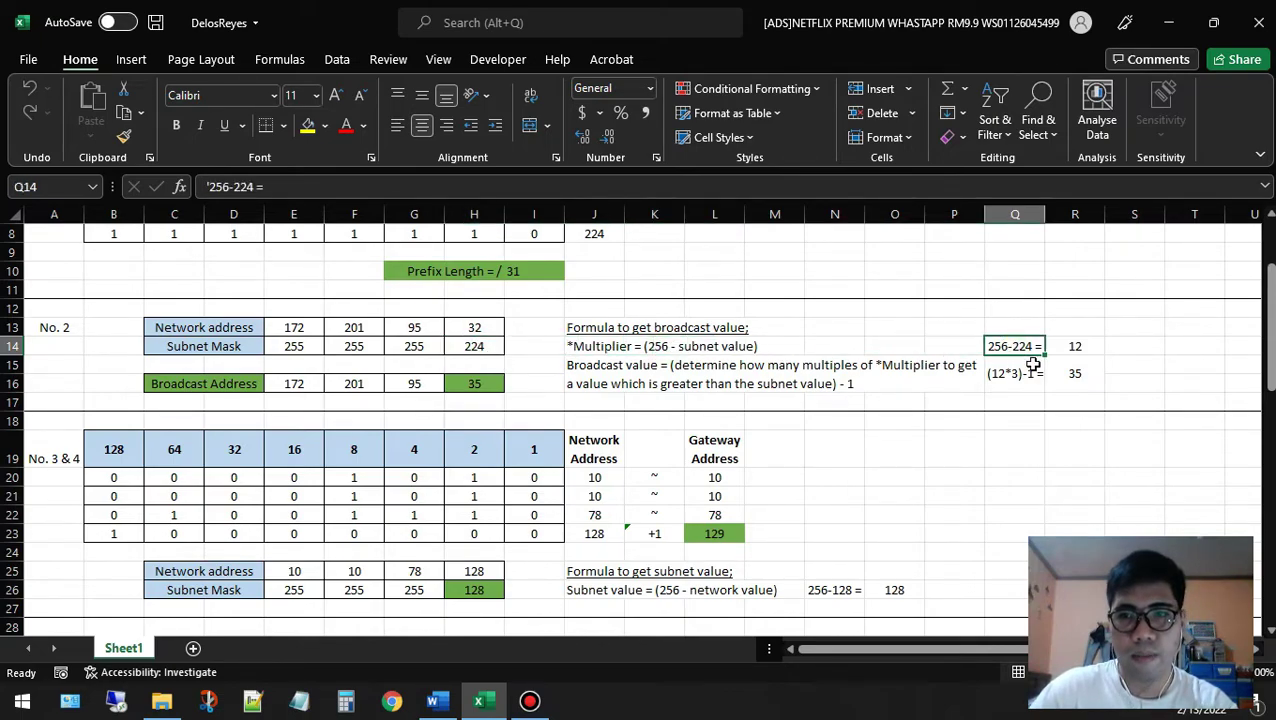
{"action": "left_click", "coordinate": [1076, 346]}
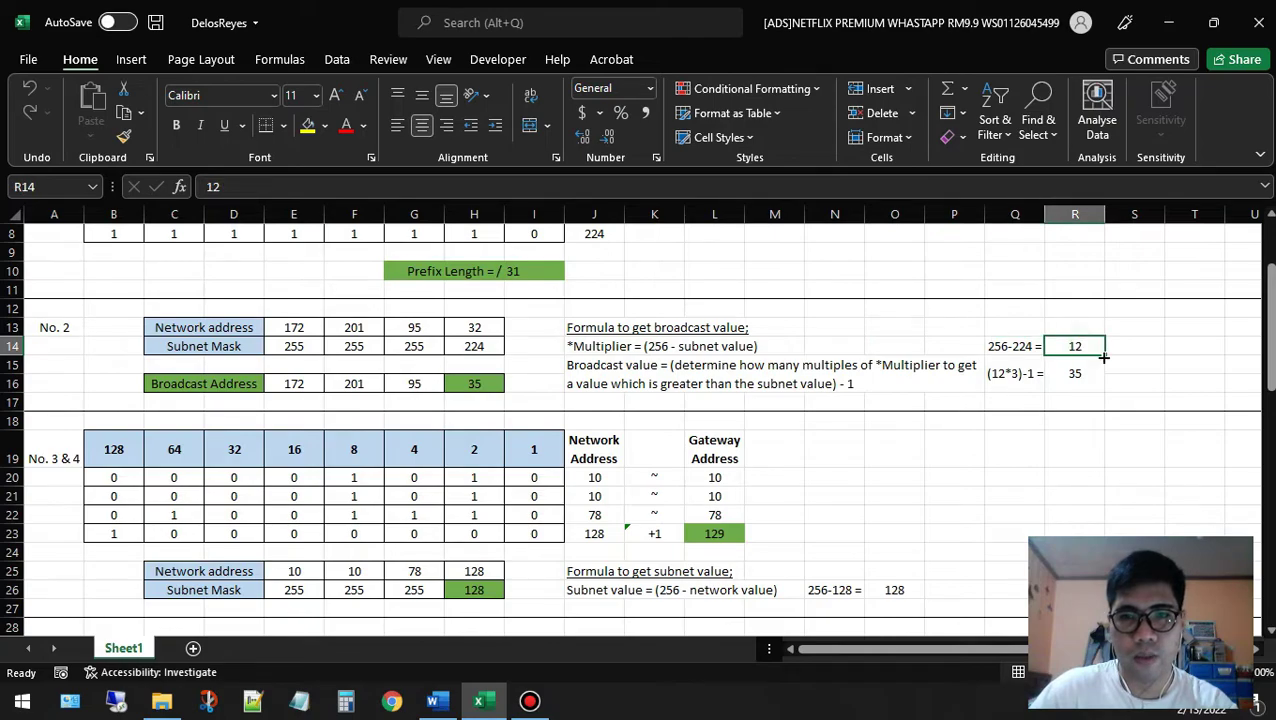
{"action": "left_click", "coordinate": [606, 369]}
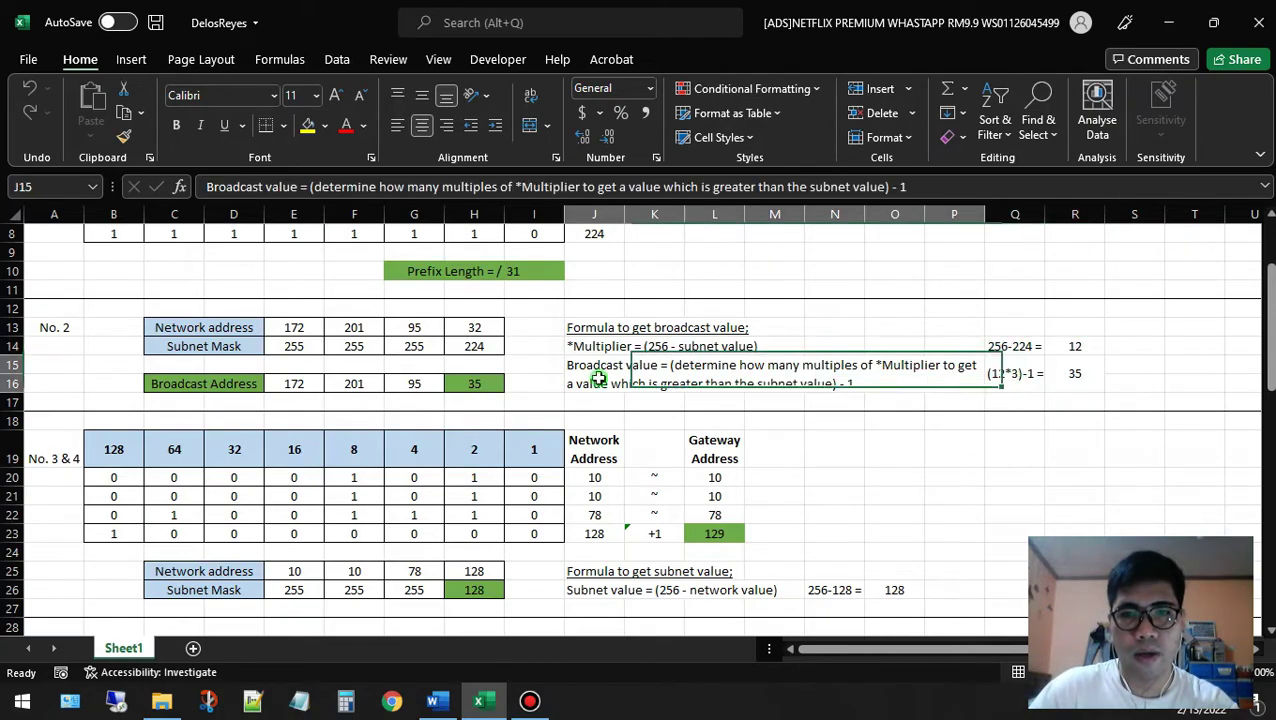
{"action": "left_click", "coordinate": [486, 380]}
{"action": "left_click", "coordinate": [598, 378]}
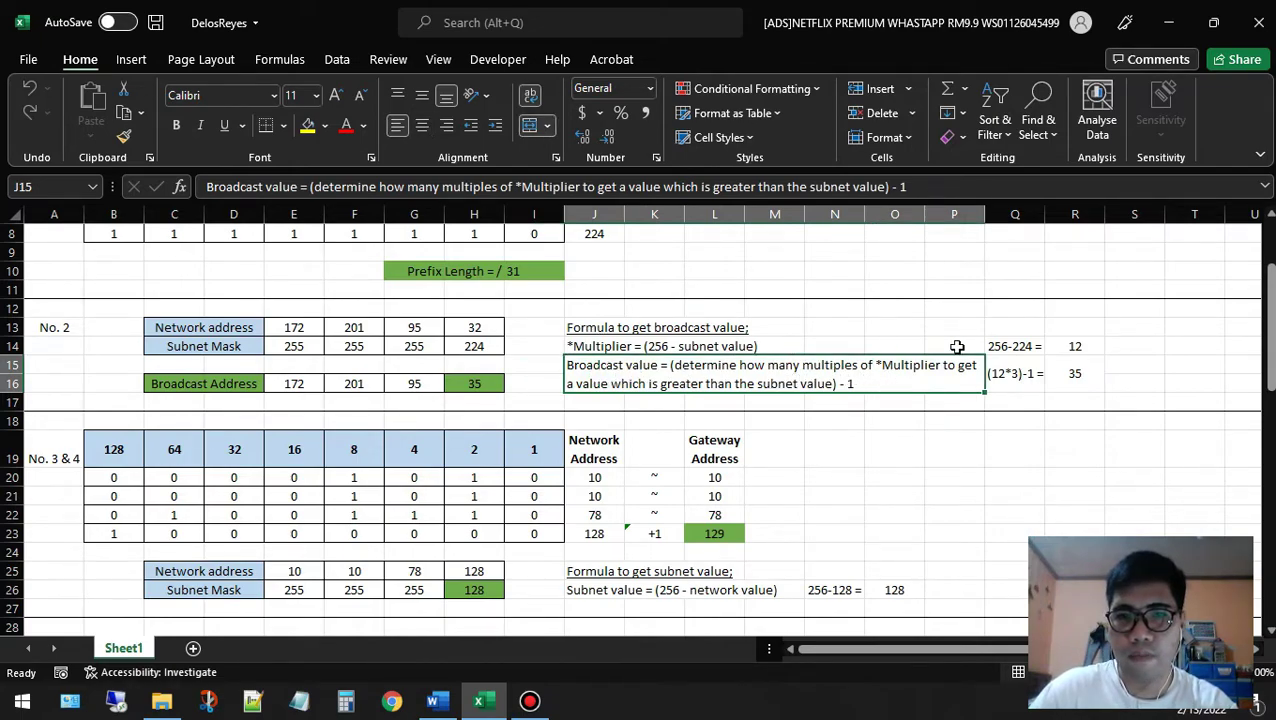
{"action": "left_click", "coordinate": [1077, 346]}
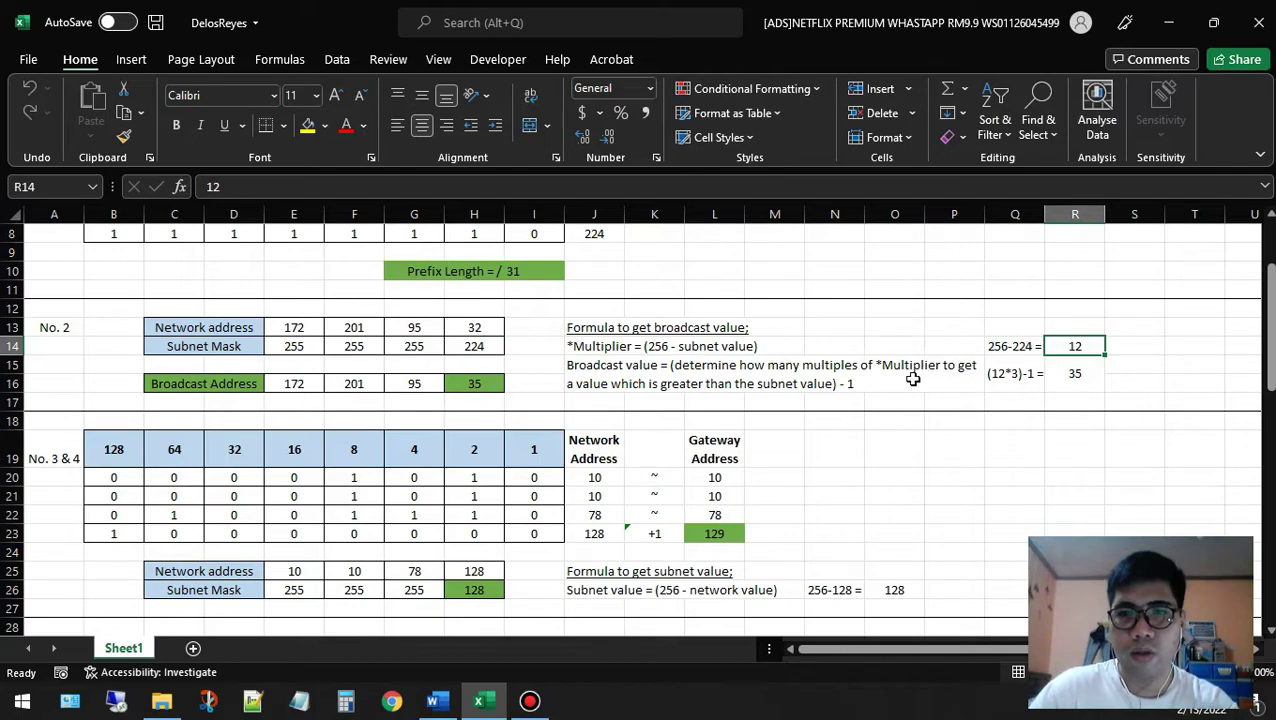
Replace "subnet value" with "network address value" in the broadcast value formula text in J15
{"action": "left_click", "coordinate": [619, 386]}
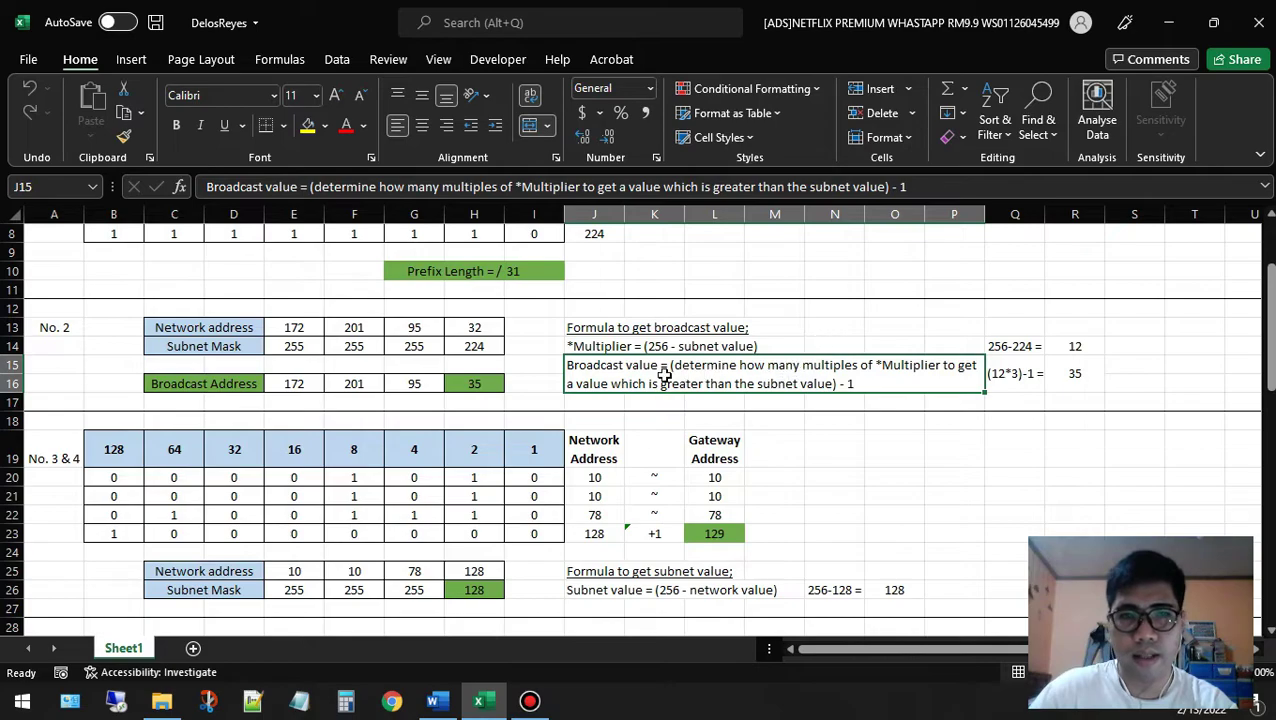
{"action": "double_click", "coordinate": [771, 380]}
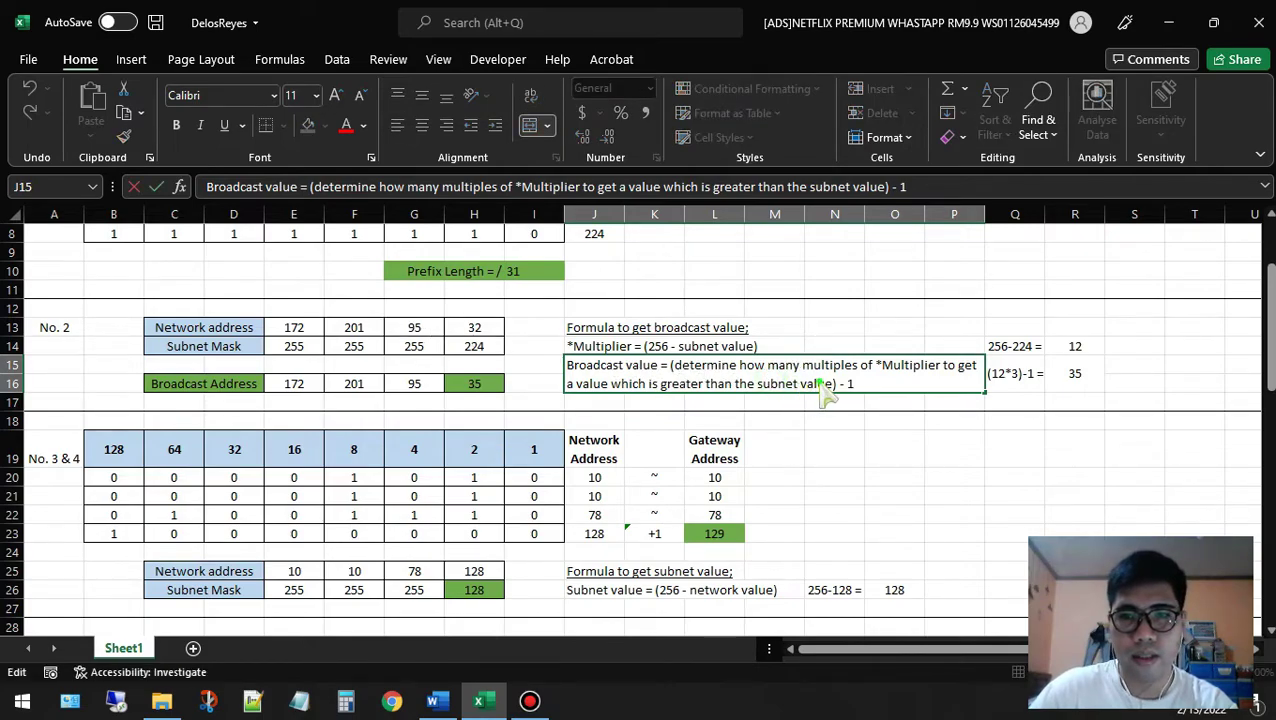
{"action": "left_click_drag", "start_coordinate": [836, 386], "coordinate": [760, 392]}
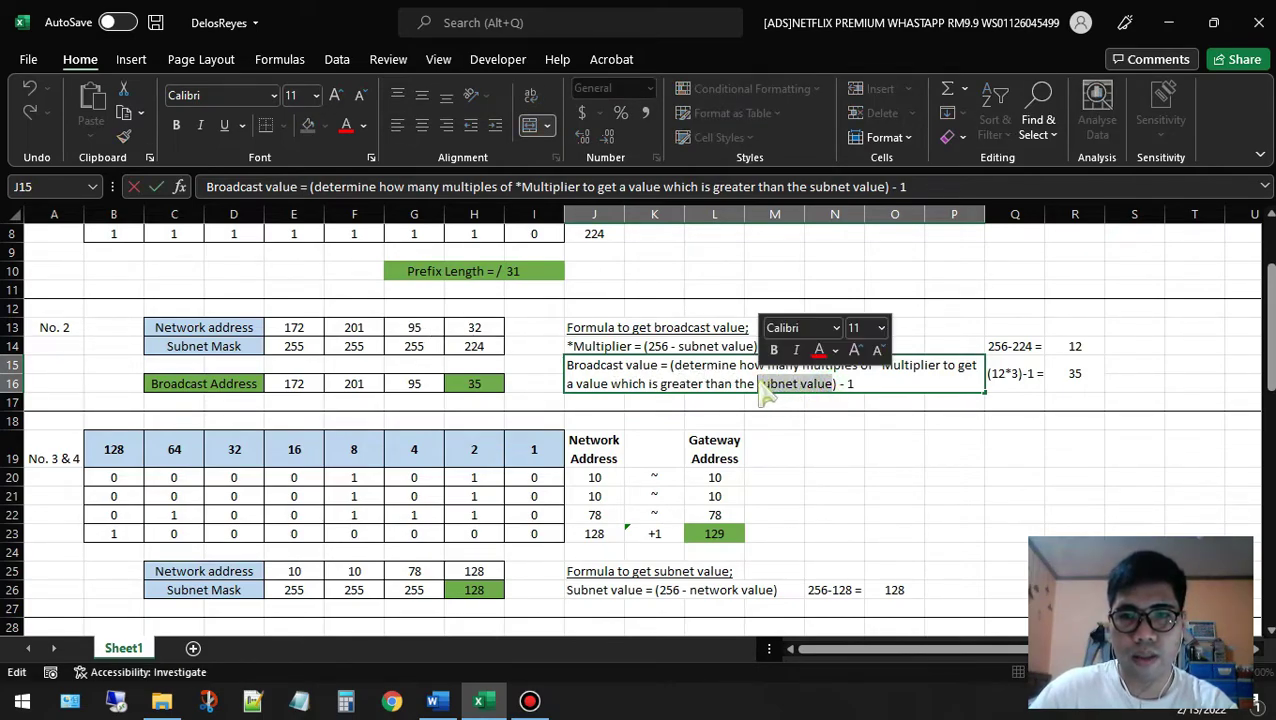
{"action": "type", "text": "network"}
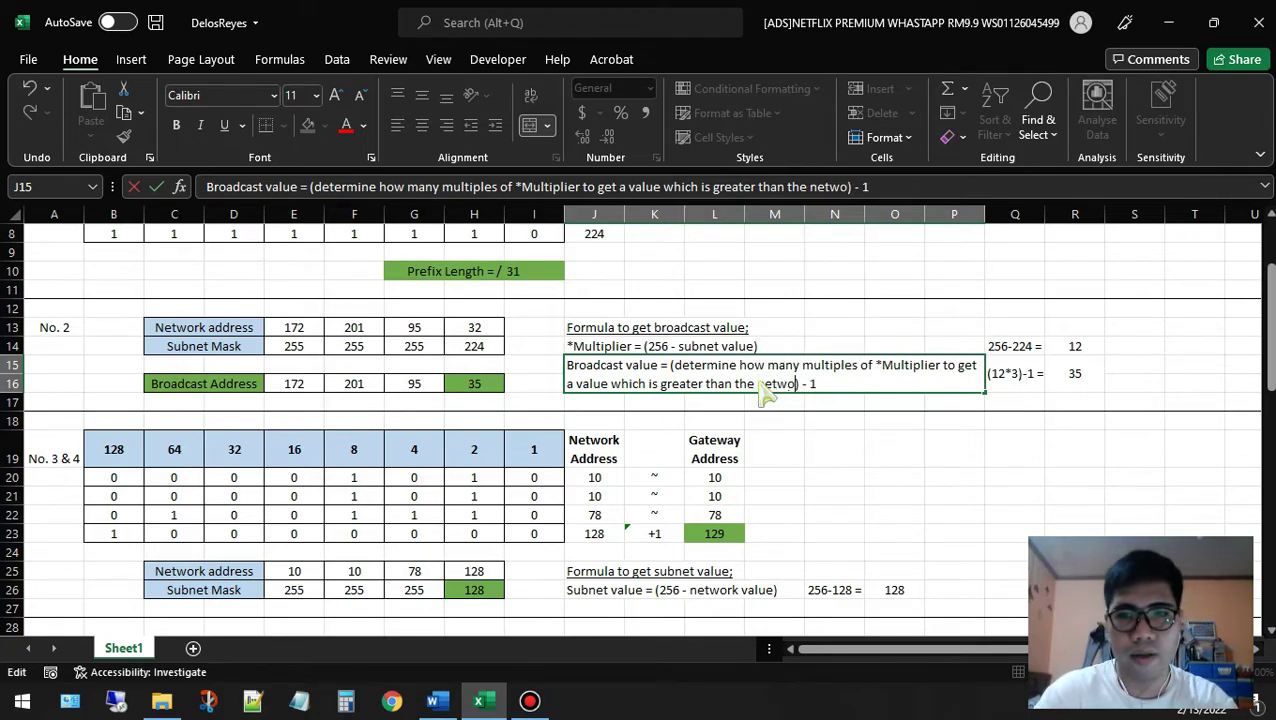
{"action": "type", "text": " address value"}
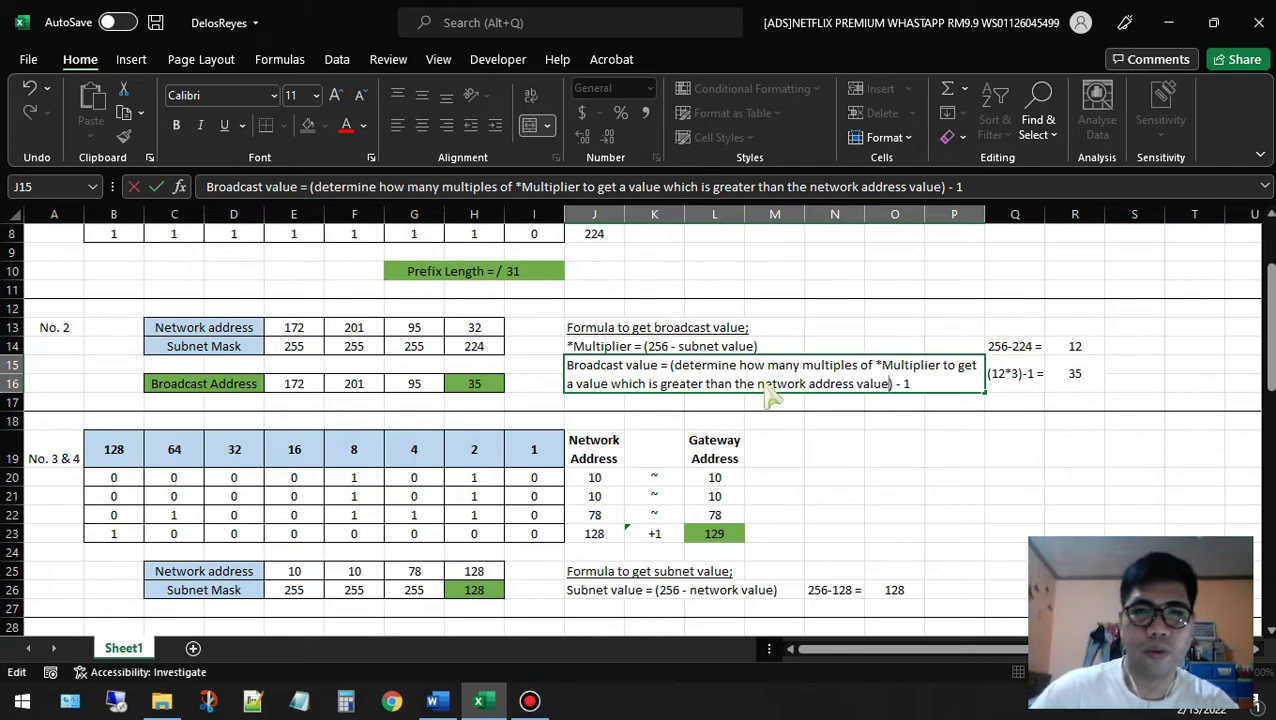
{"action": "left_click", "coordinate": [880, 330]}
{"action": "left_click", "coordinate": [854, 370]}
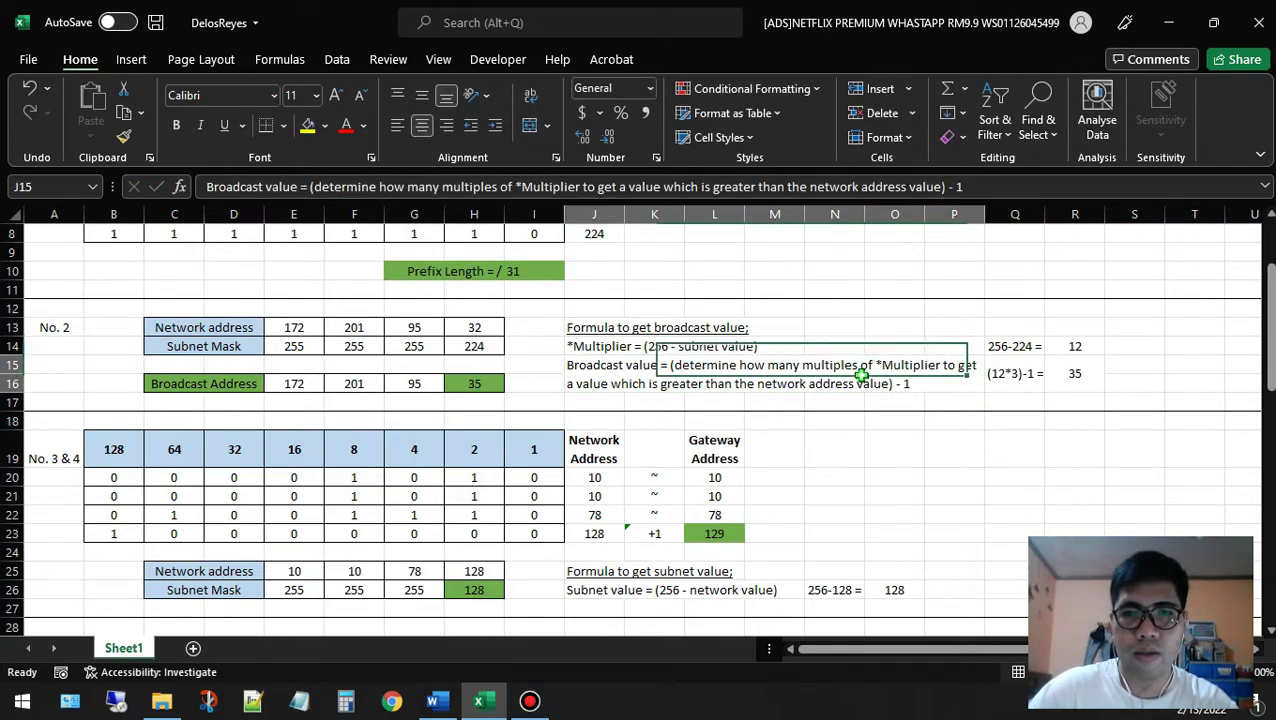
Trace the broadcast calculation in Q15:R15 from the network address octet in H13 to the broadcast address row E16:H16
{"action": "left_click", "coordinate": [1006, 384]}
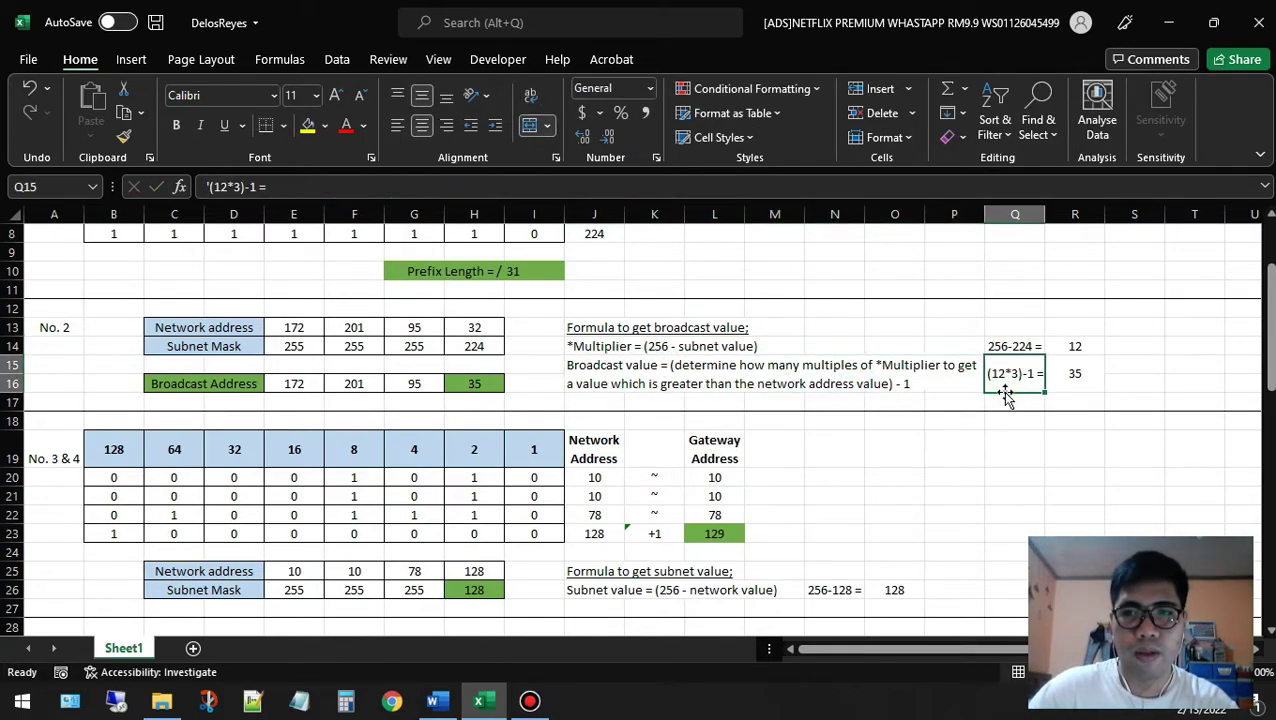
{"action": "left_click", "coordinate": [480, 330]}
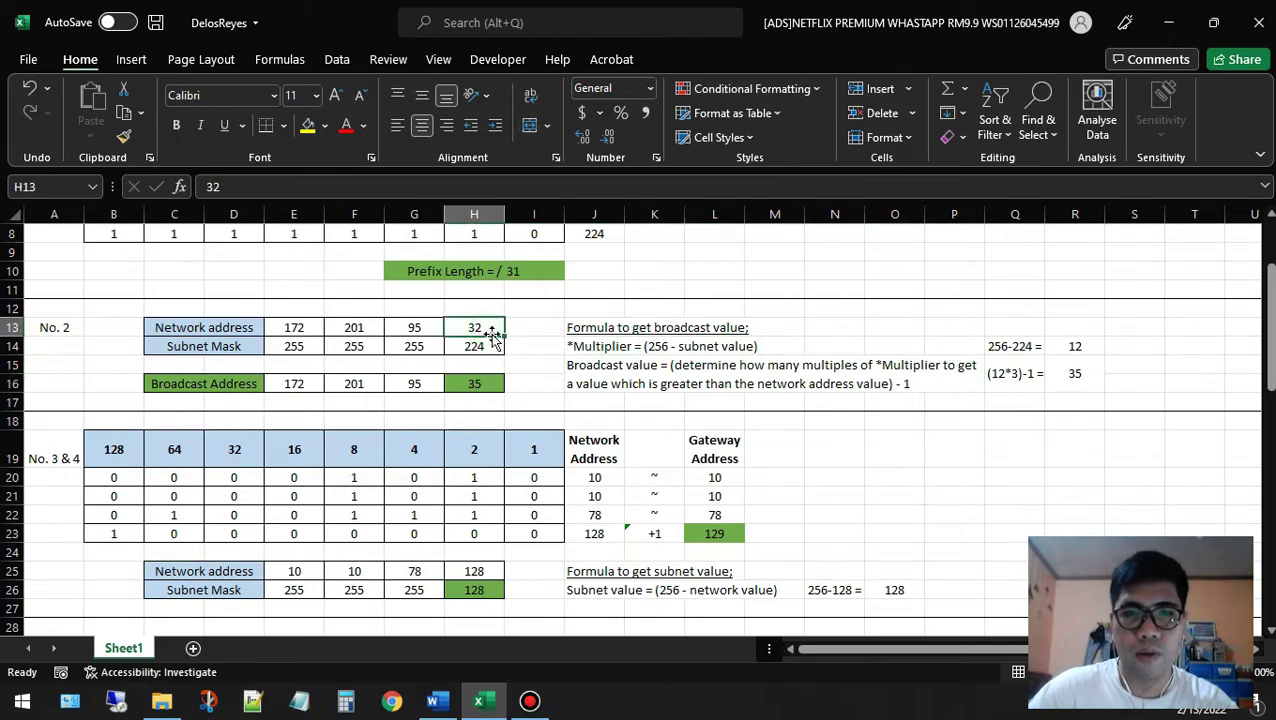
{"action": "left_click", "coordinate": [1002, 383]}
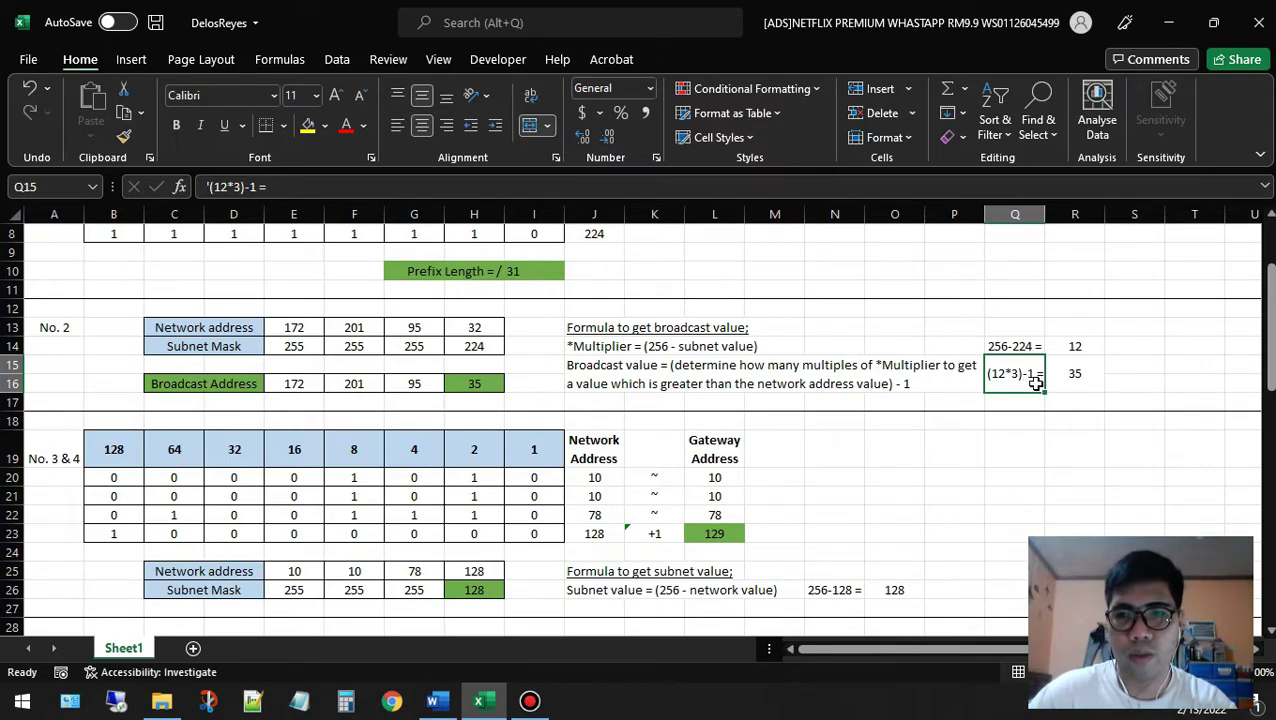
{"action": "left_click", "coordinate": [1072, 379]}
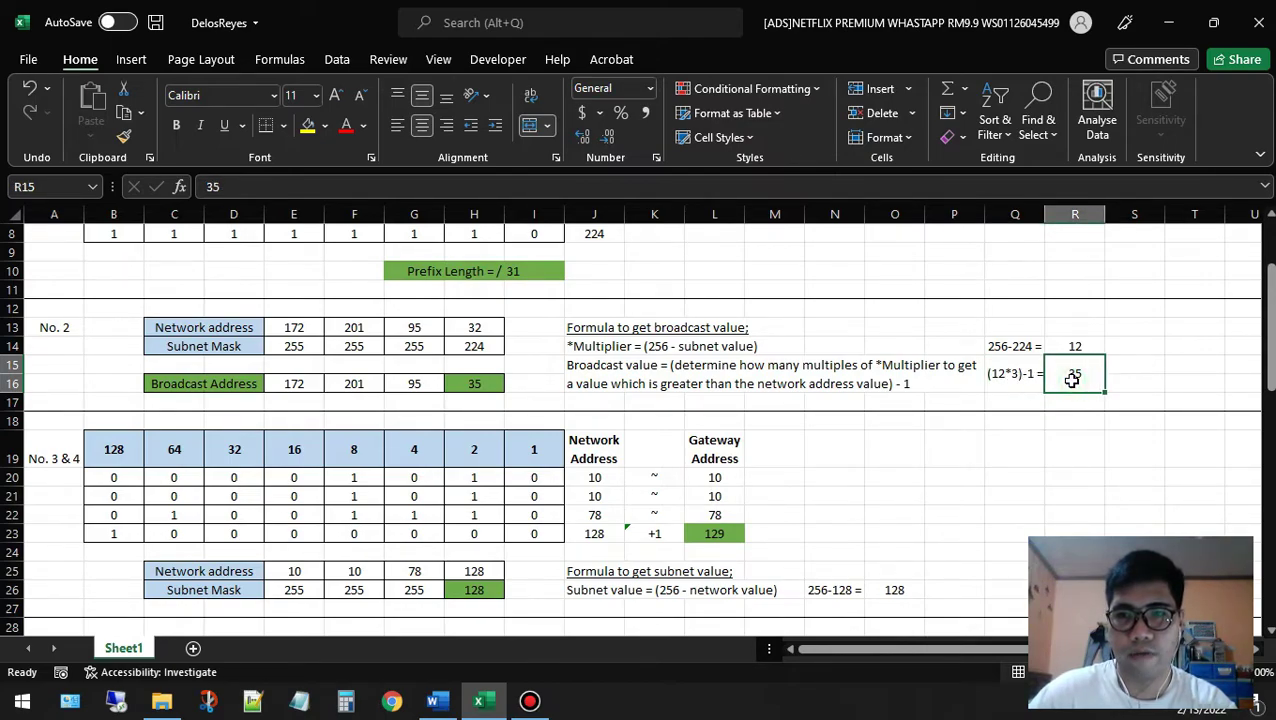
{"action": "left_click", "coordinate": [470, 384]}
{"action": "left_click", "coordinate": [292, 388]}
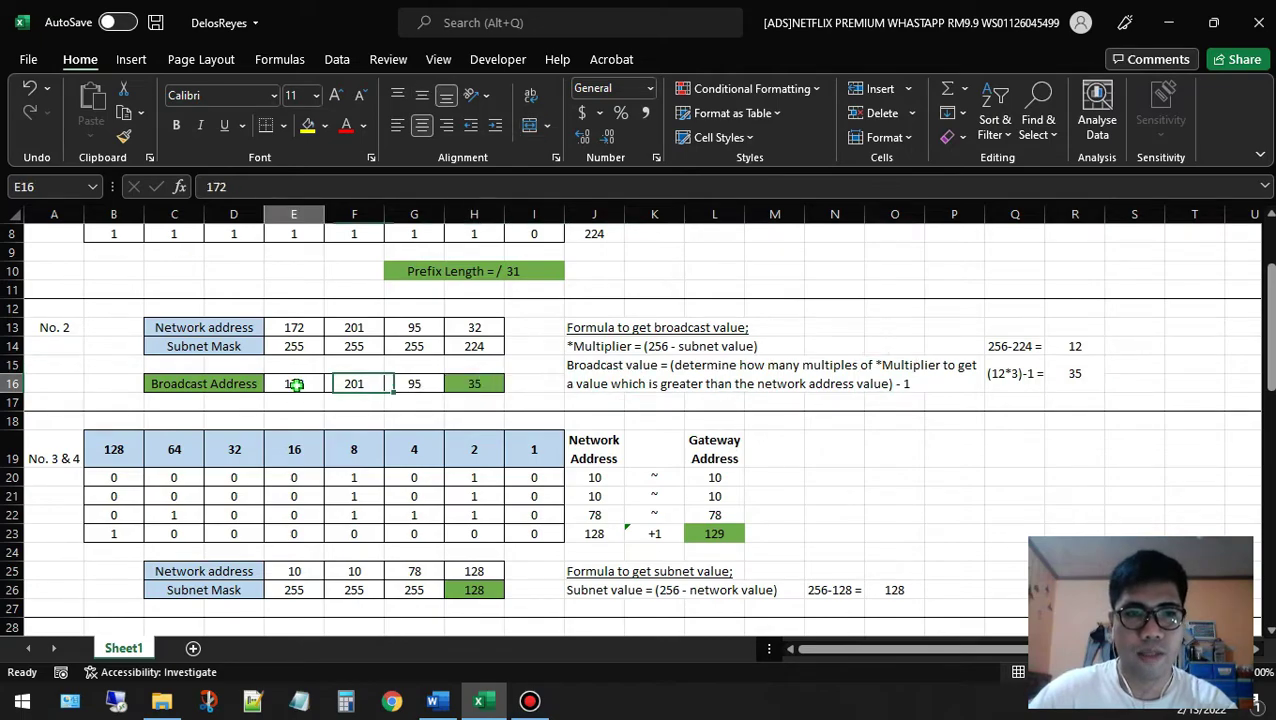
{"action": "left_click", "coordinate": [370, 382]}
{"action": "left_click", "coordinate": [413, 383]}
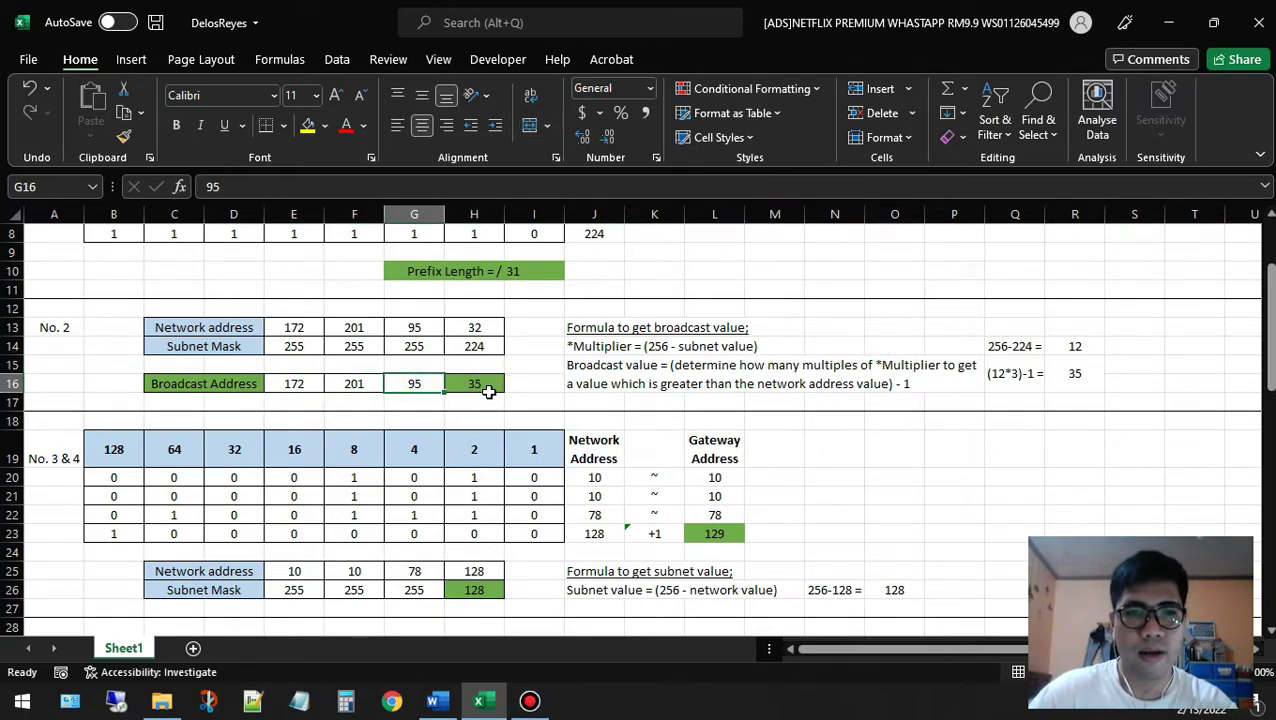
{"action": "left_click", "coordinate": [488, 392]}
Switch to the Word document and check answers 2 and 3 against the table, including the 10.10.78.128 row
{"action": "left_click", "coordinate": [433, 701]}
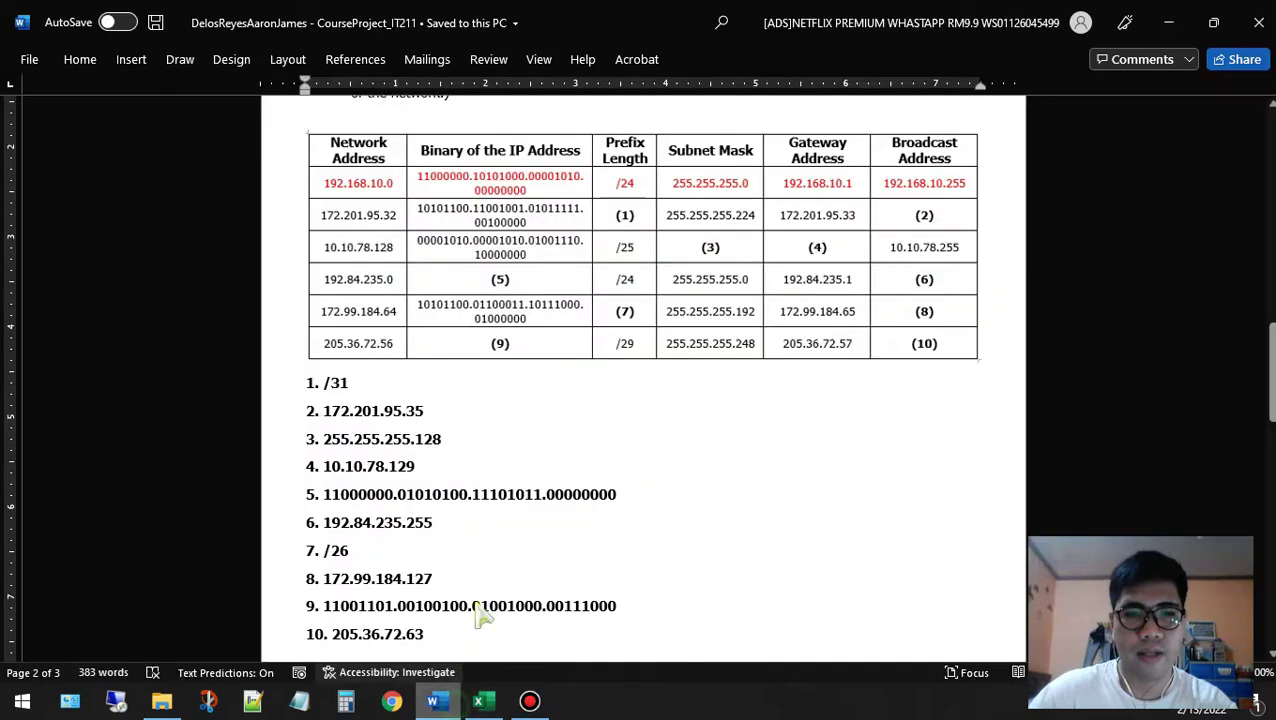
{"action": "left_click", "coordinate": [425, 411]}
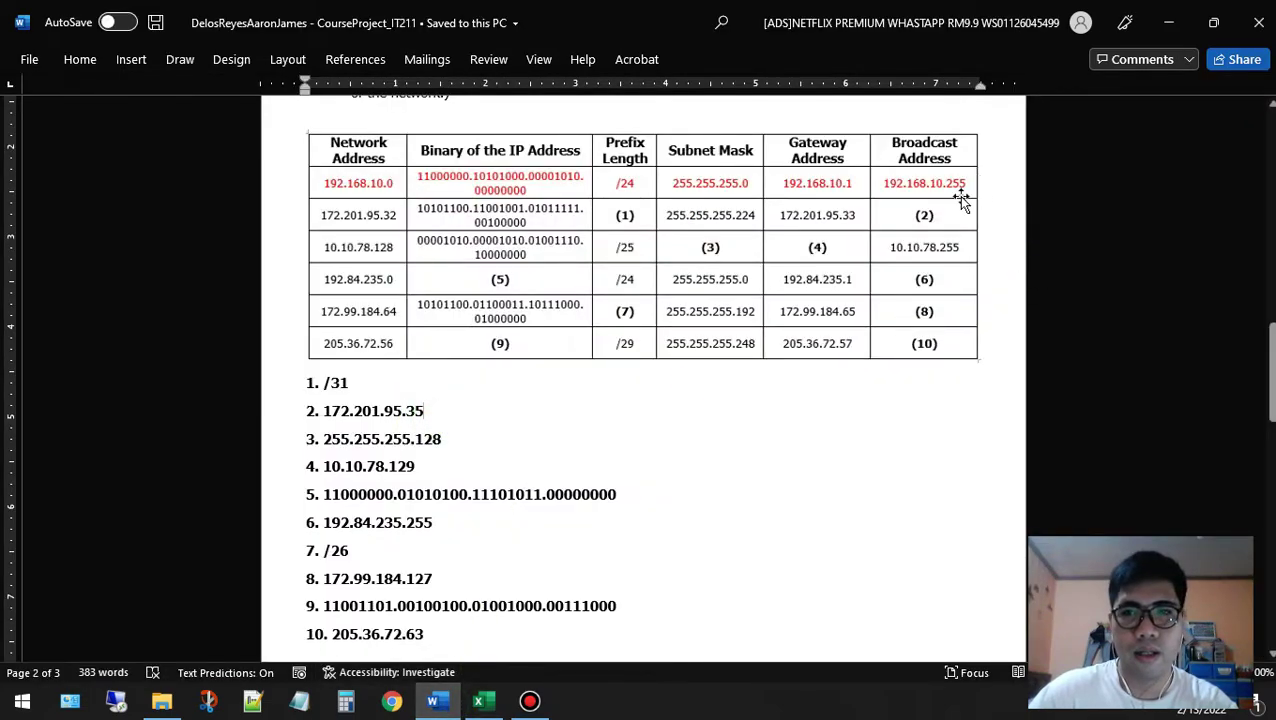
{"action": "left_click", "coordinate": [484, 440]}
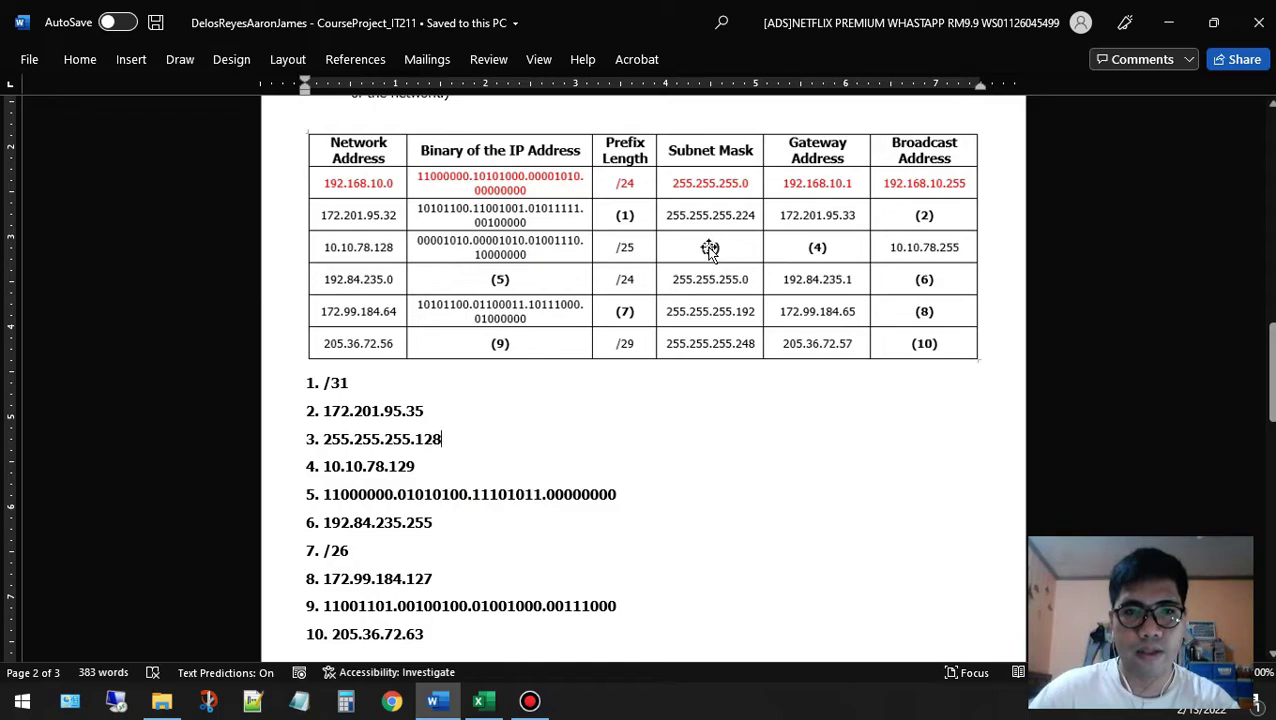
{"action": "left_click", "coordinate": [395, 255]}
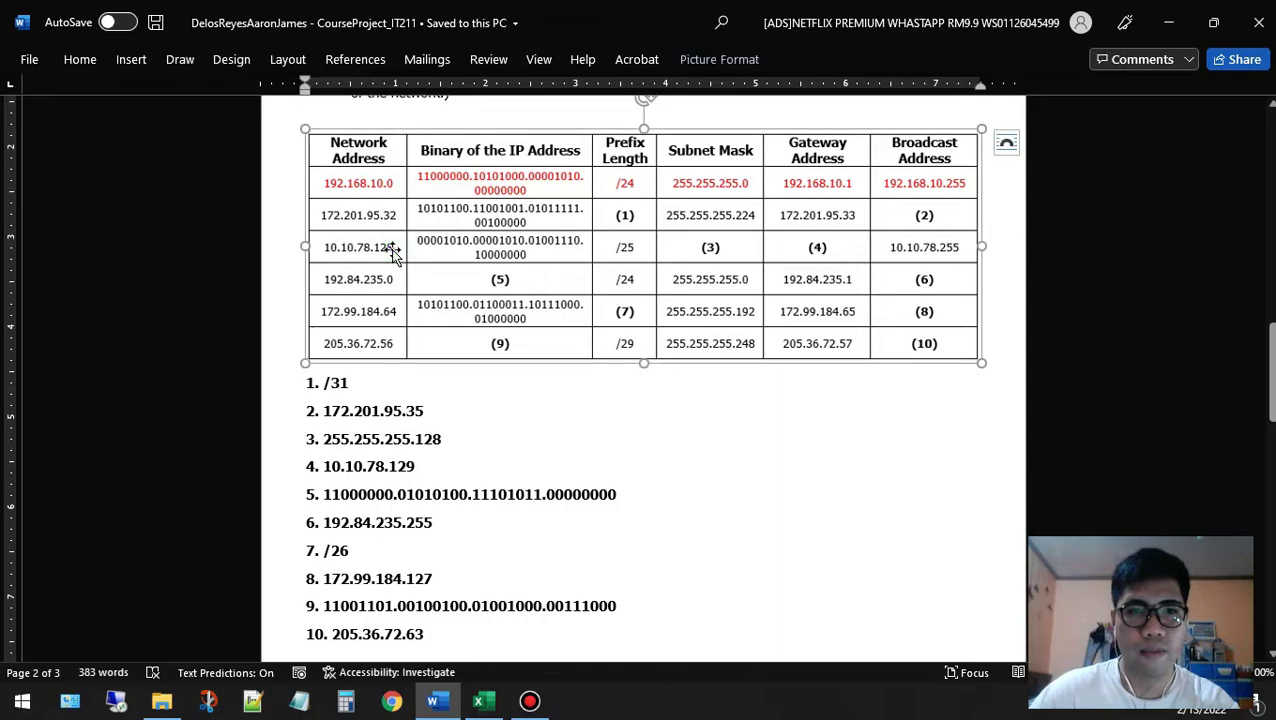
{"action": "left_click", "coordinate": [462, 470]}
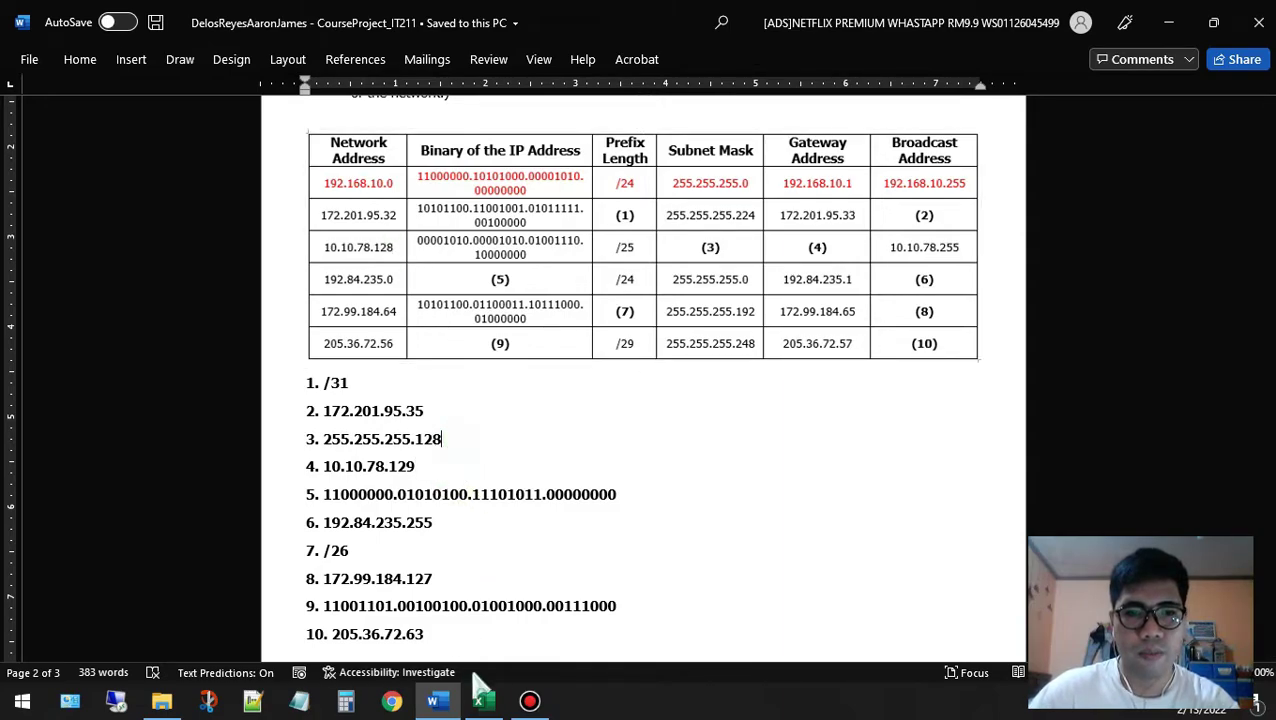
Switch to the Excel workbook and locate the No. 3 & 4 section, cross-checking it with the Word table
{"action": "left_click", "coordinate": [495, 703]}
{"action": "scroll", "coordinate": [552, 385], "scroll_direction": "down", "scroll_amount": 3}
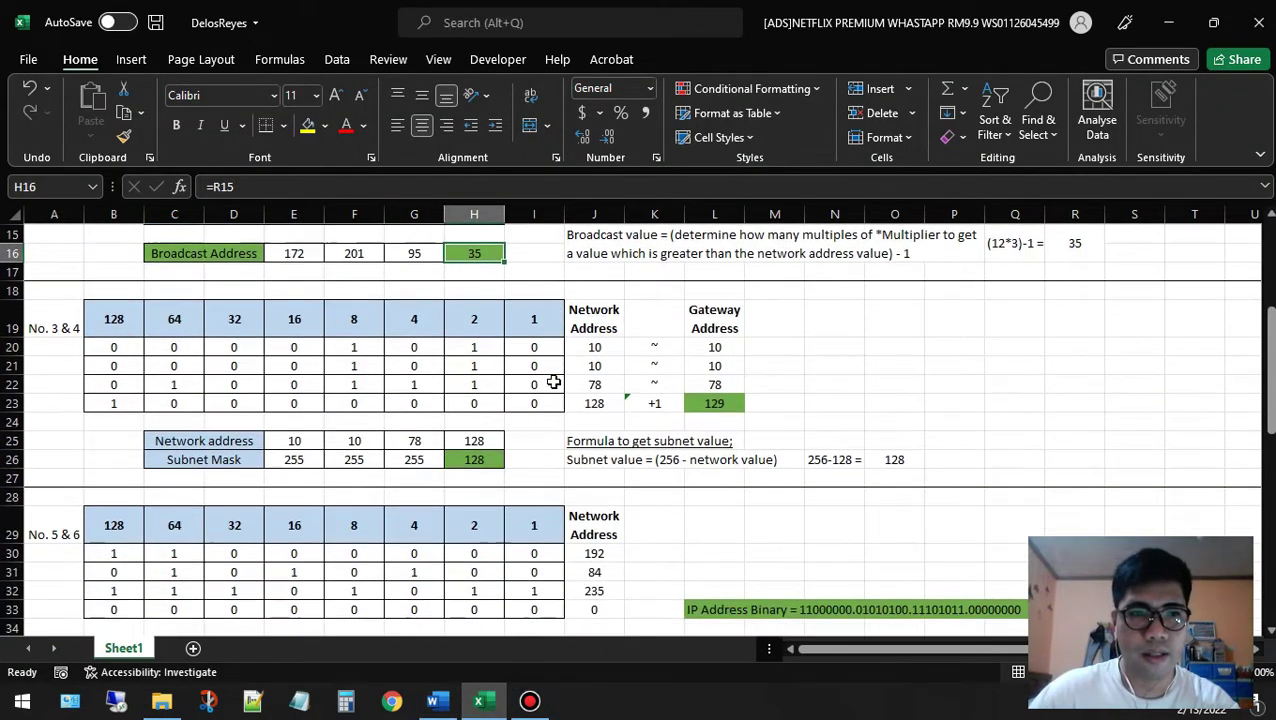
{"action": "scroll", "coordinate": [584, 358], "scroll_direction": "up", "scroll_amount": 5}
{"action": "scroll", "coordinate": [584, 358], "scroll_direction": "down", "scroll_amount": 5}
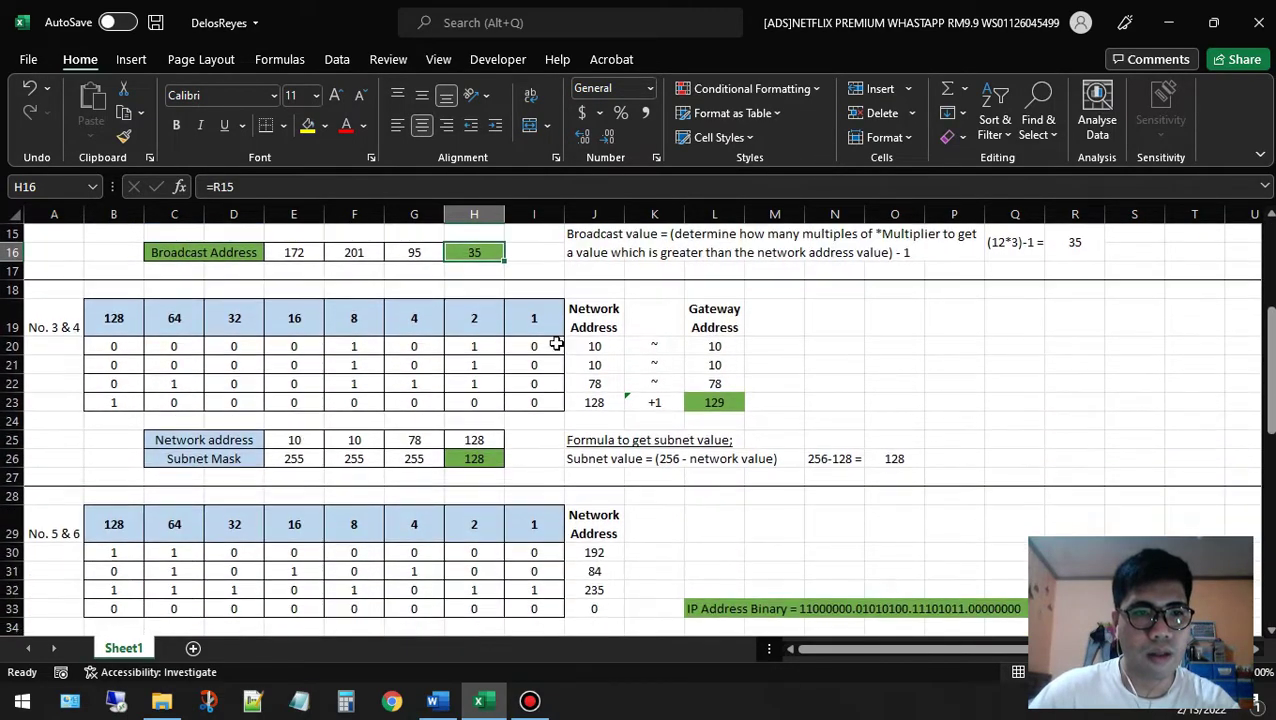
{"action": "left_click", "coordinate": [62, 350]}
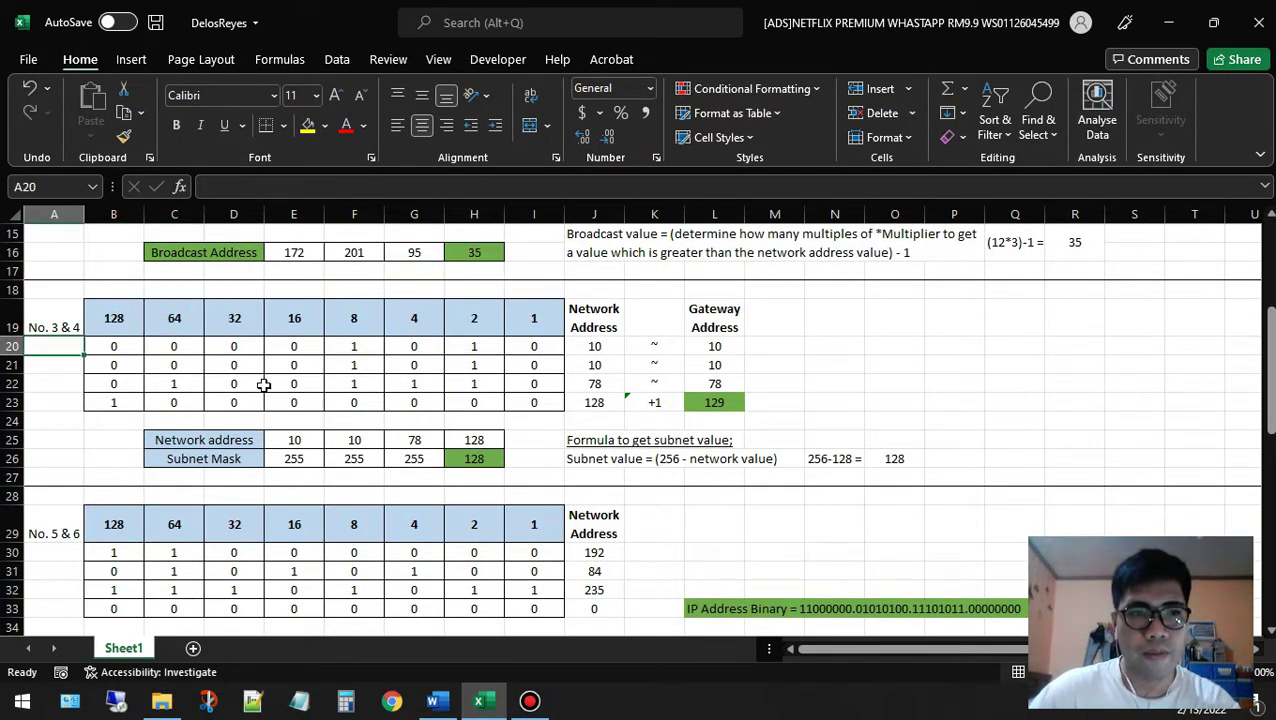
{"action": "left_click", "coordinate": [448, 700]}
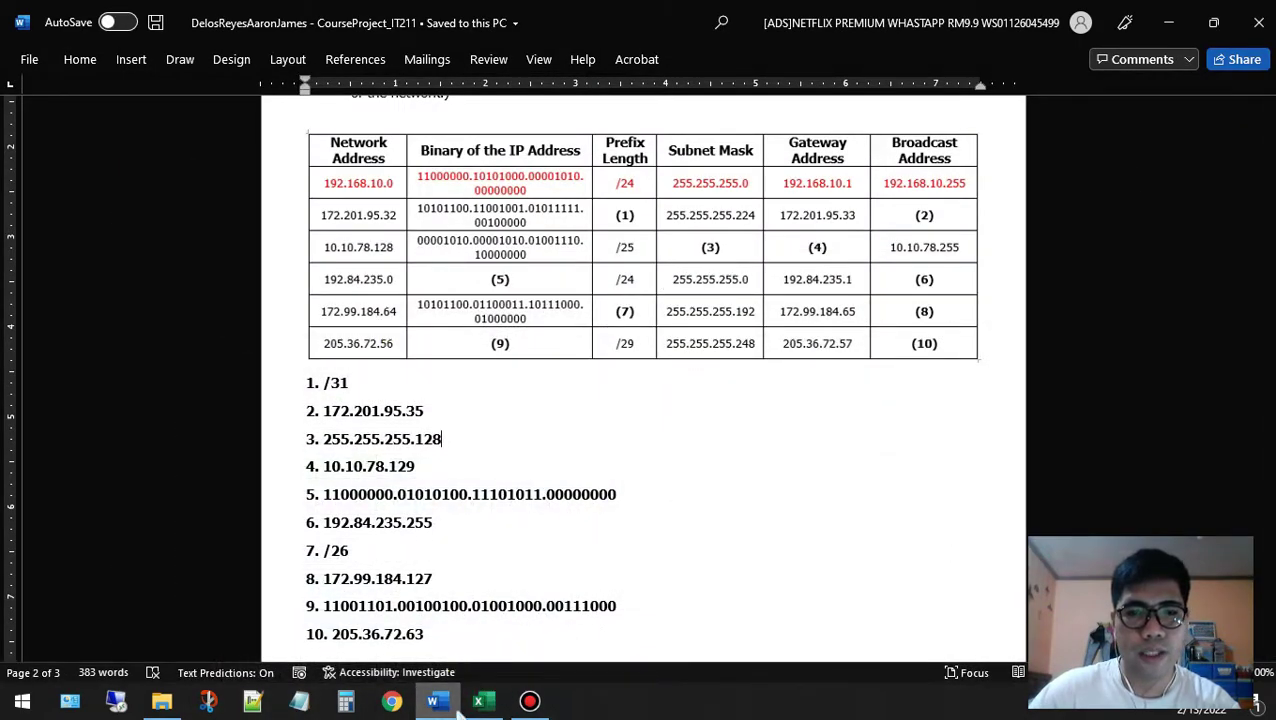
{"action": "left_click", "coordinate": [480, 703]}
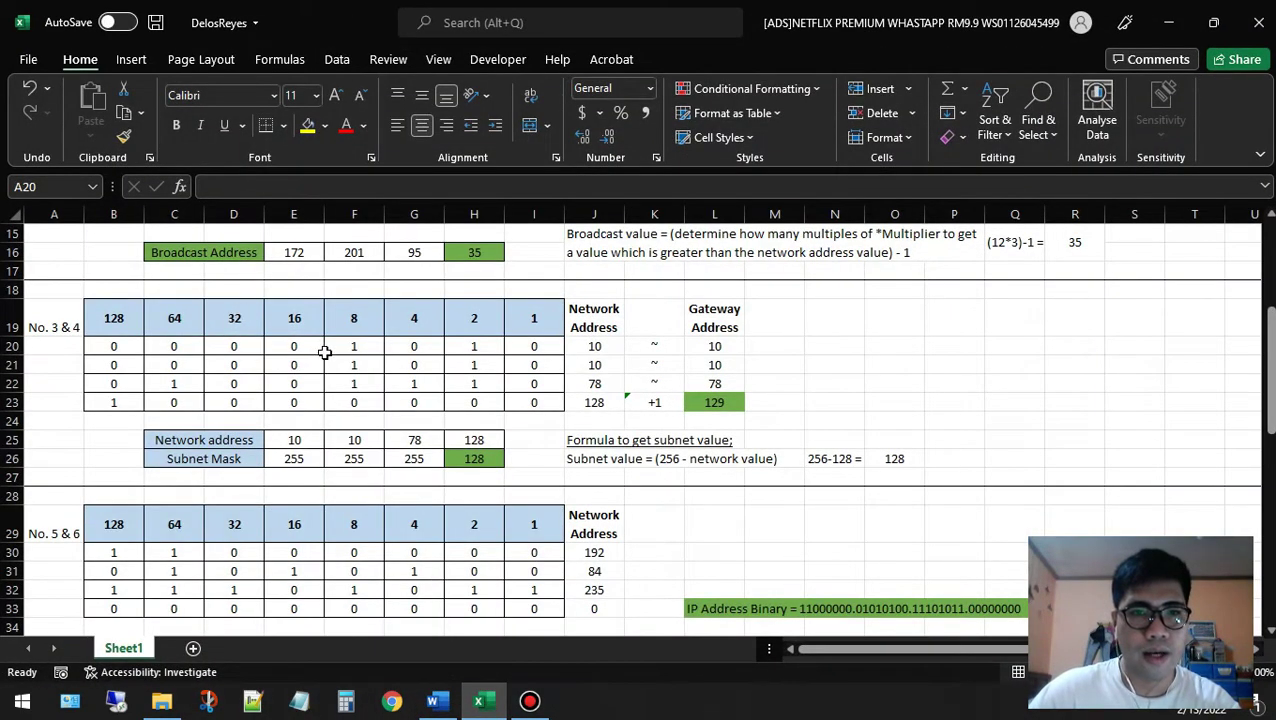
Examine the network address octets in J20:J23 and the binary rows B20:I23 against the table in the Word document
{"action": "left_click", "coordinate": [590, 322]}
{"action": "left_click_drag", "start_coordinate": [592, 346], "coordinate": [608, 400]}
{"action": "left_click", "coordinate": [643, 303]}
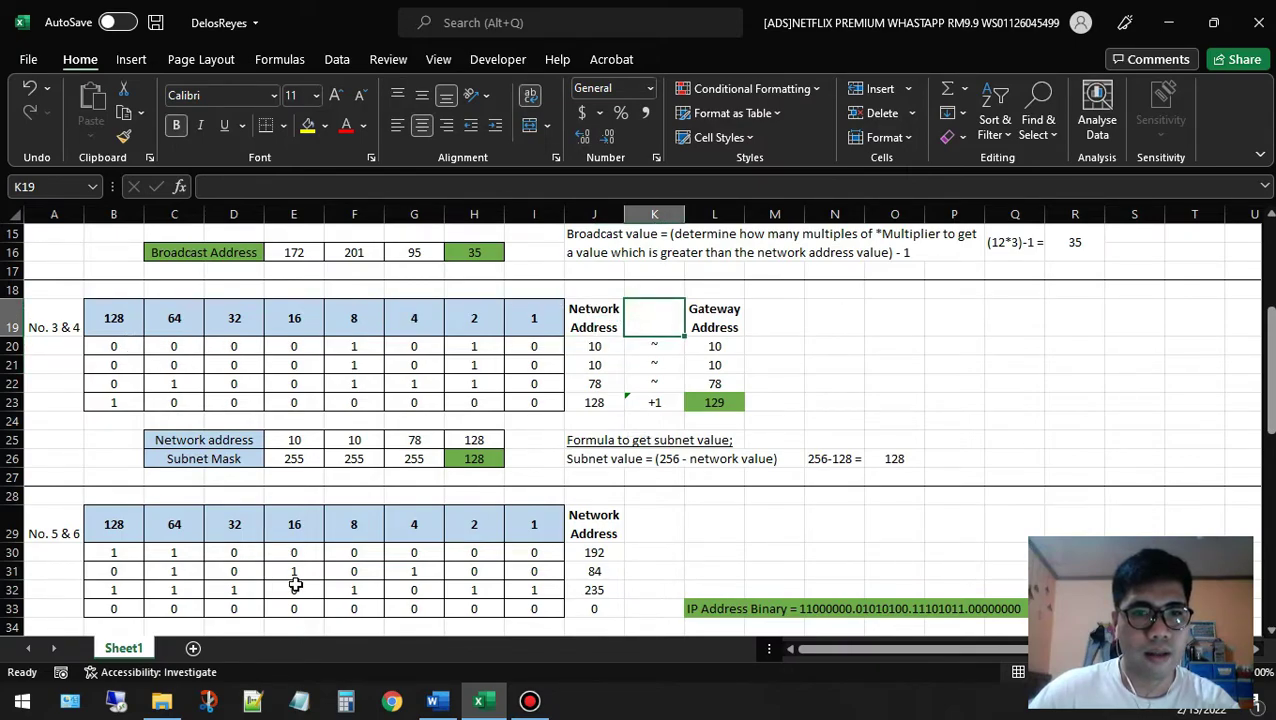
{"action": "left_click_drag", "start_coordinate": [118, 344], "coordinate": [540, 402]}
{"action": "left_click", "coordinate": [654, 289]}
{"action": "left_click", "coordinate": [432, 701]}
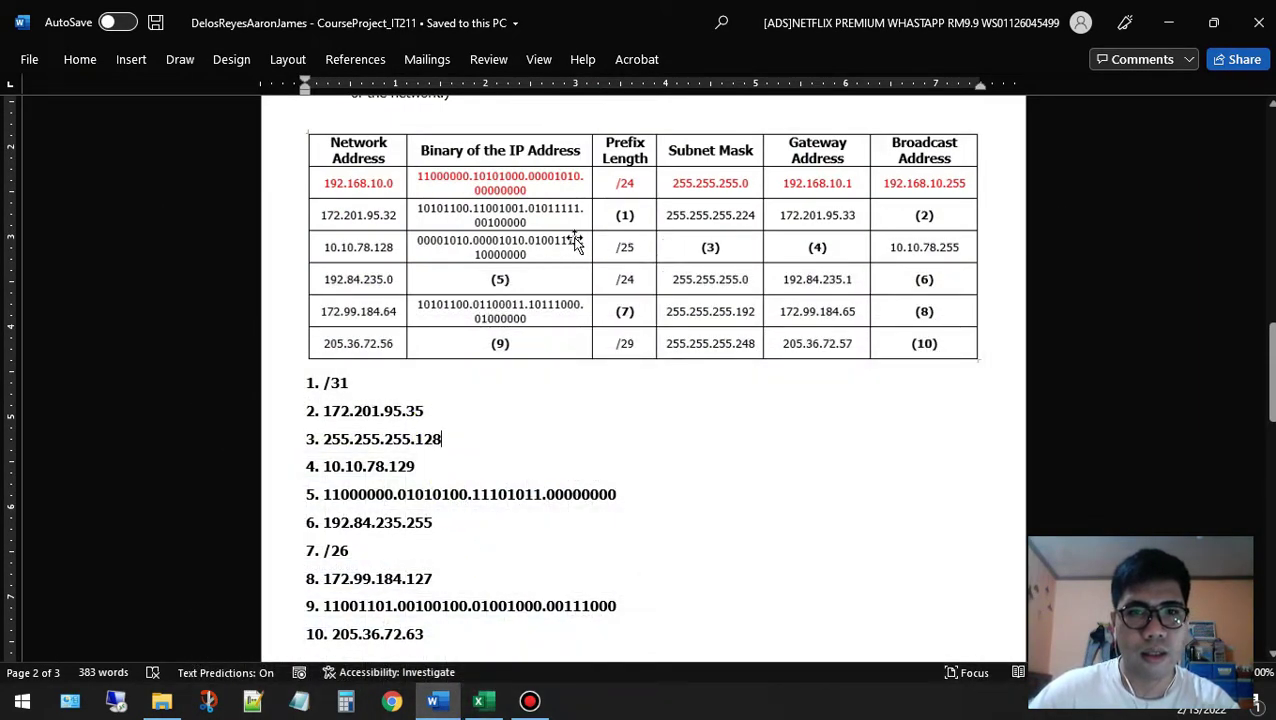
{"action": "left_click", "coordinate": [484, 703]}
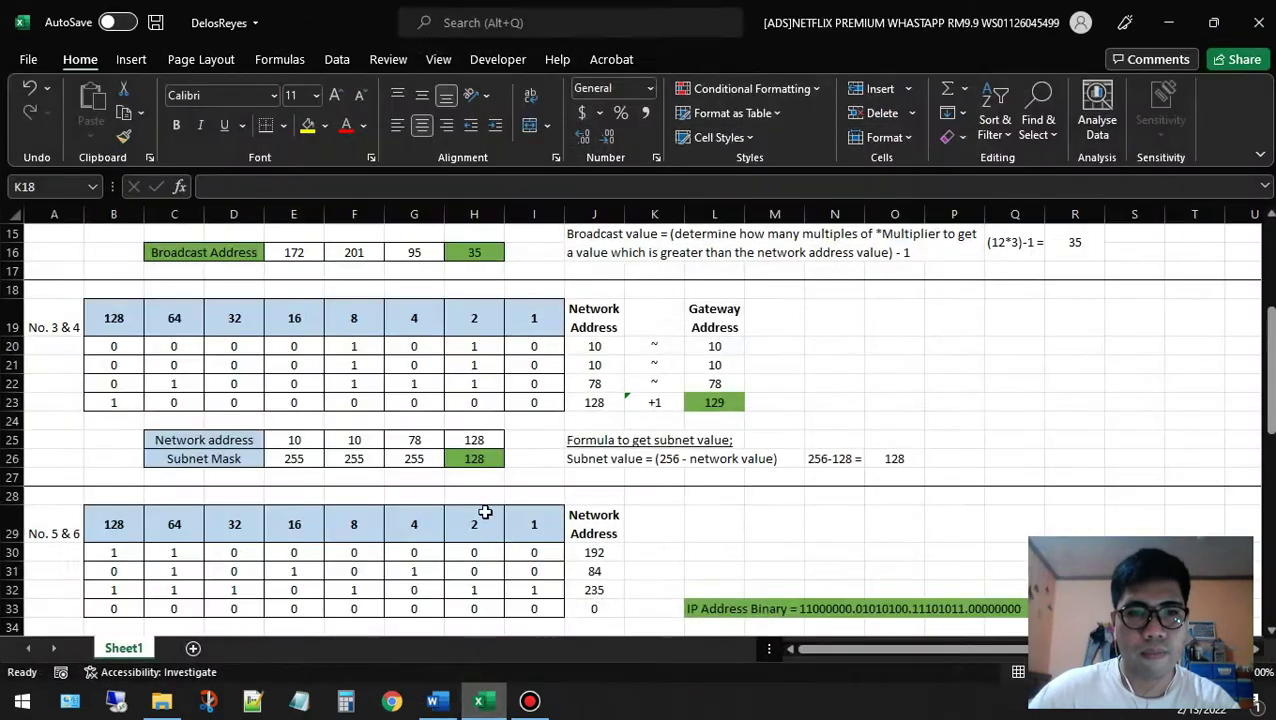
Compare the subnet formula heading in J25 and the last network octet in J23 with the 10.10.78.128 row in Word
{"action": "left_click", "coordinate": [580, 438]}
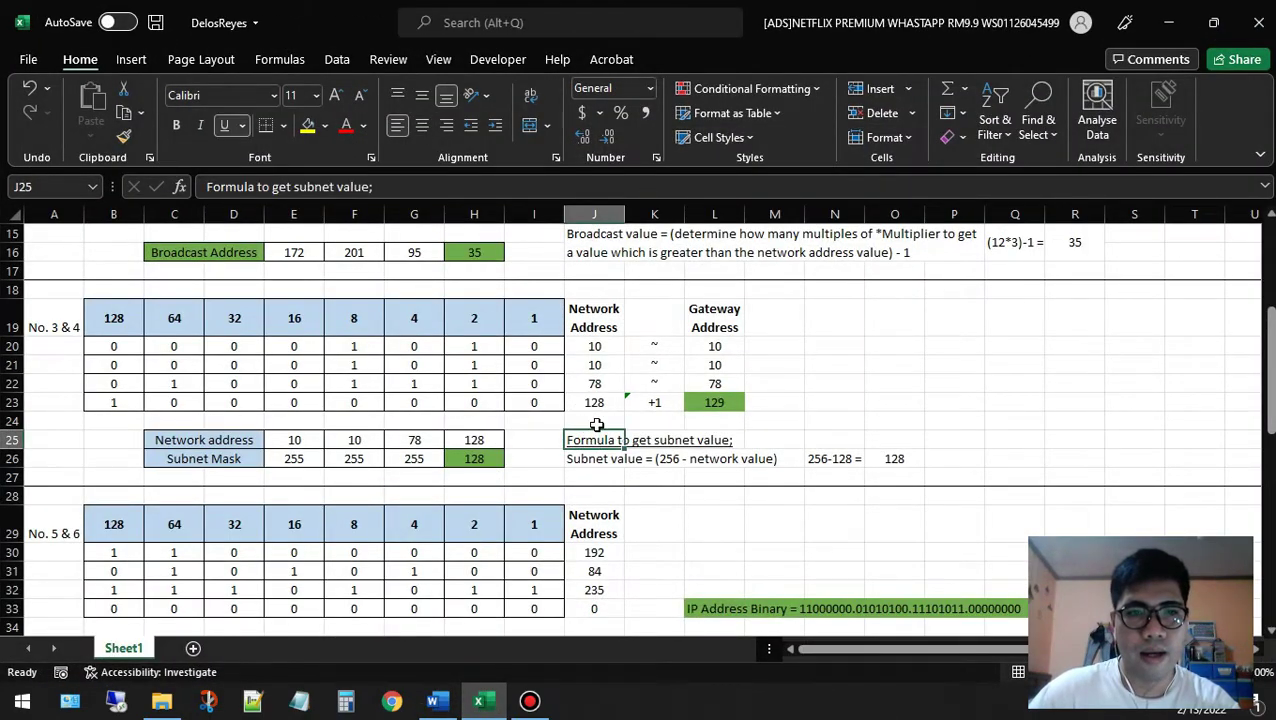
{"action": "left_click", "coordinate": [597, 426]}
{"action": "left_click", "coordinate": [500, 703]}
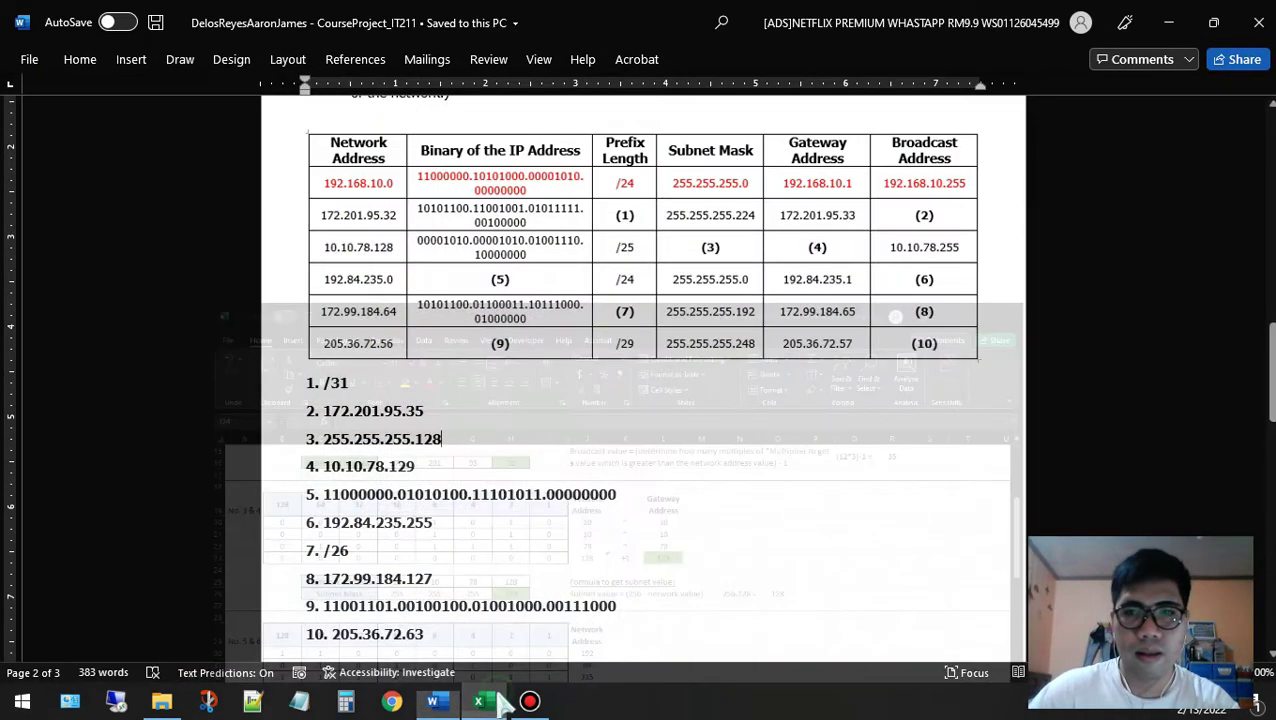
{"action": "left_click", "coordinate": [500, 703]}
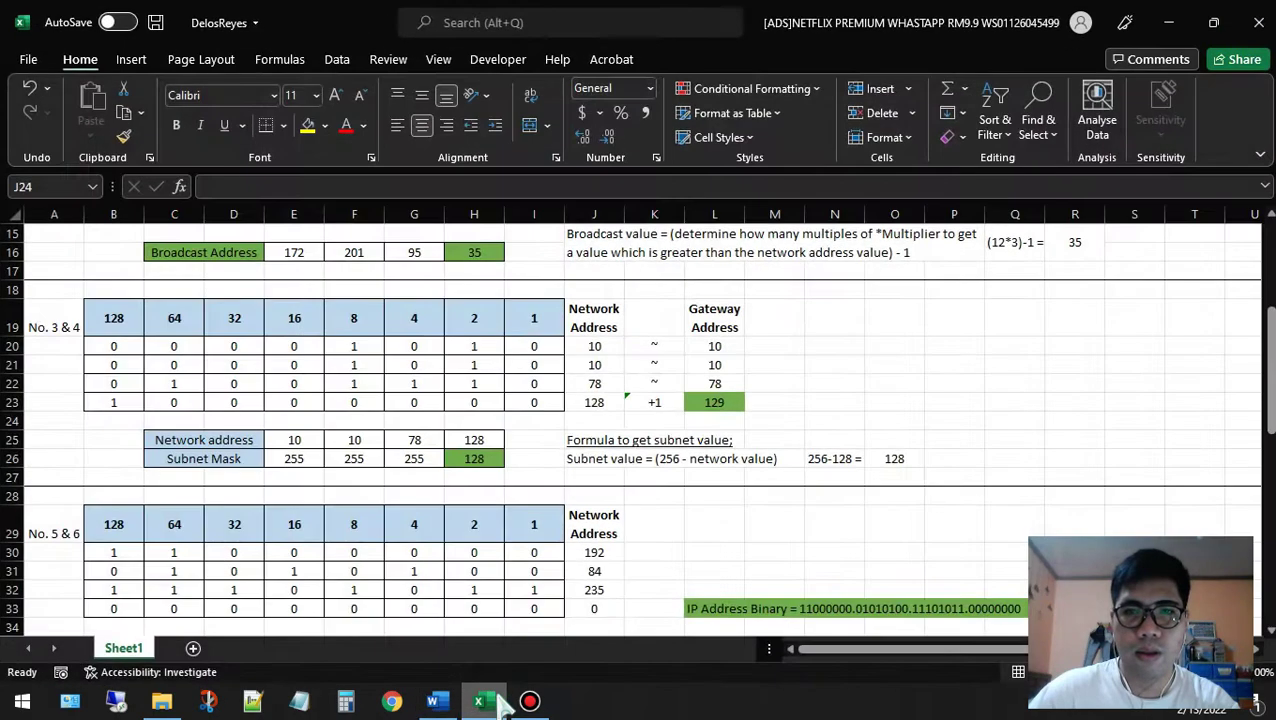
{"action": "left_click", "coordinate": [575, 402]}
{"action": "scroll", "coordinate": [580, 410], "scroll_direction": "down", "scroll_amount": 3}
{"action": "scroll", "coordinate": [560, 412], "scroll_direction": "up", "scroll_amount": 3}
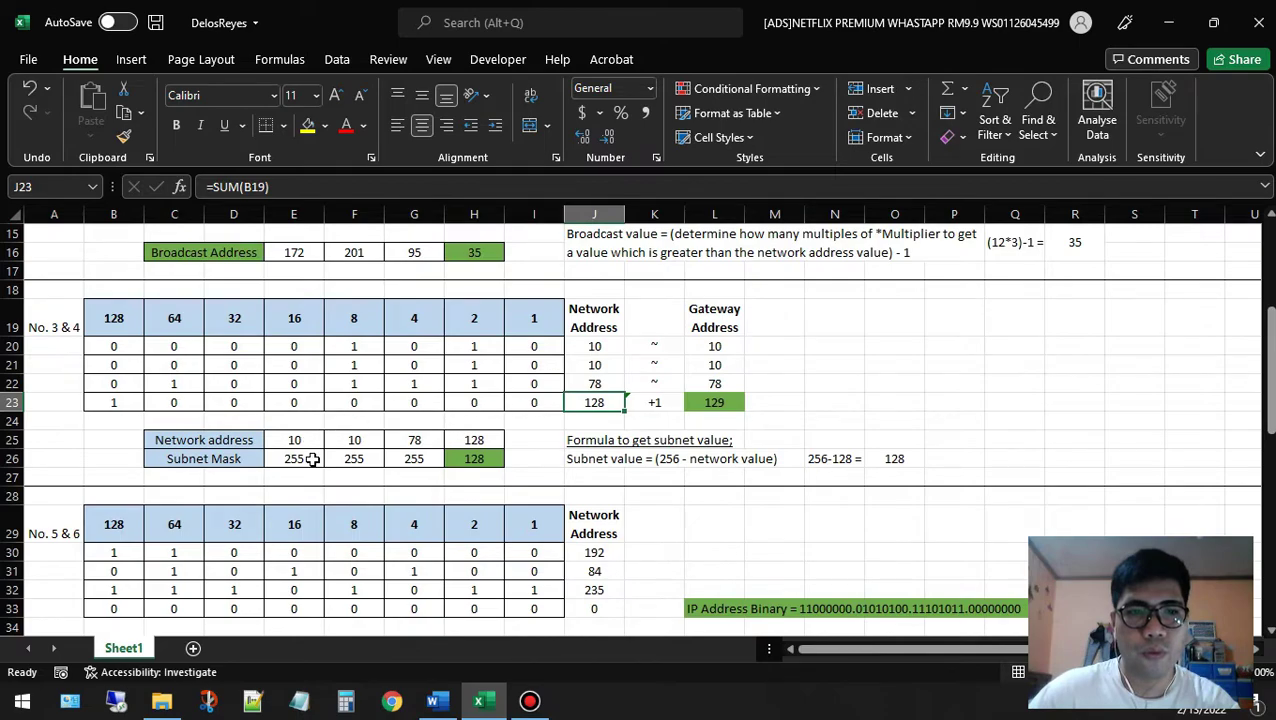
{"action": "left_click", "coordinate": [530, 703]}
{"action": "left_click", "coordinate": [530, 703]}
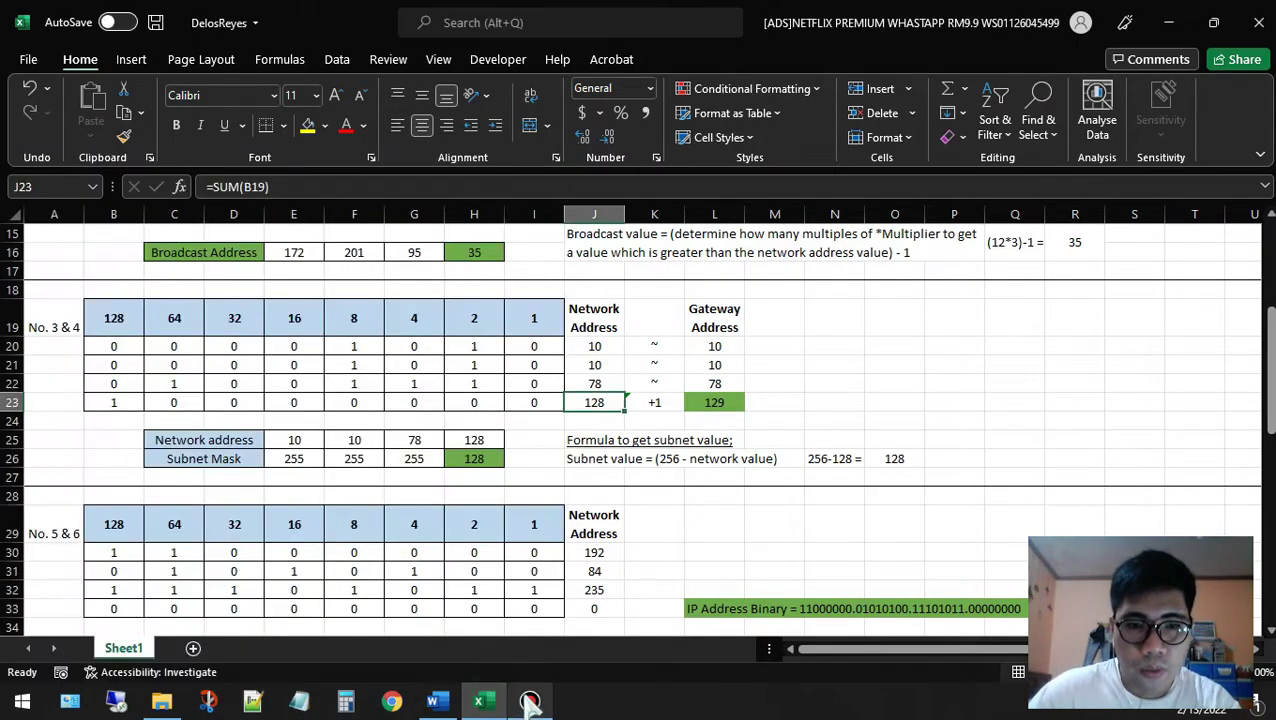
{"action": "left_click", "coordinate": [433, 701]}
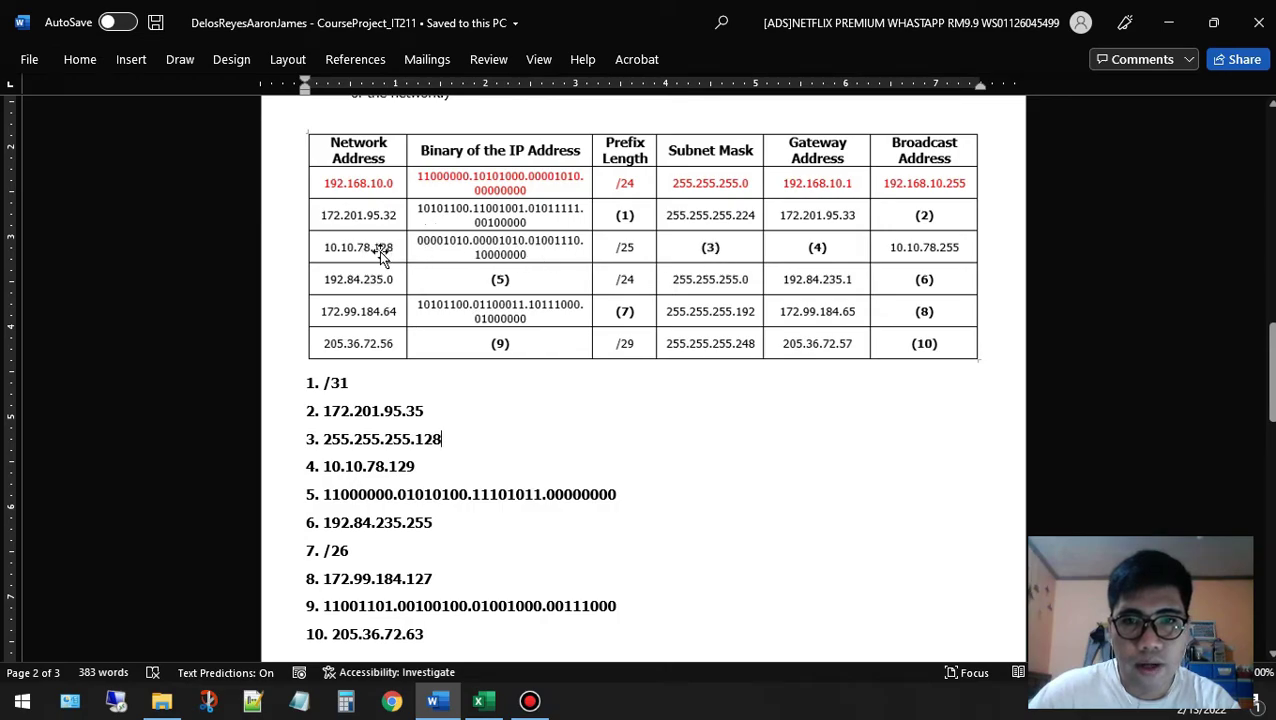
{"action": "left_click", "coordinate": [484, 702]}
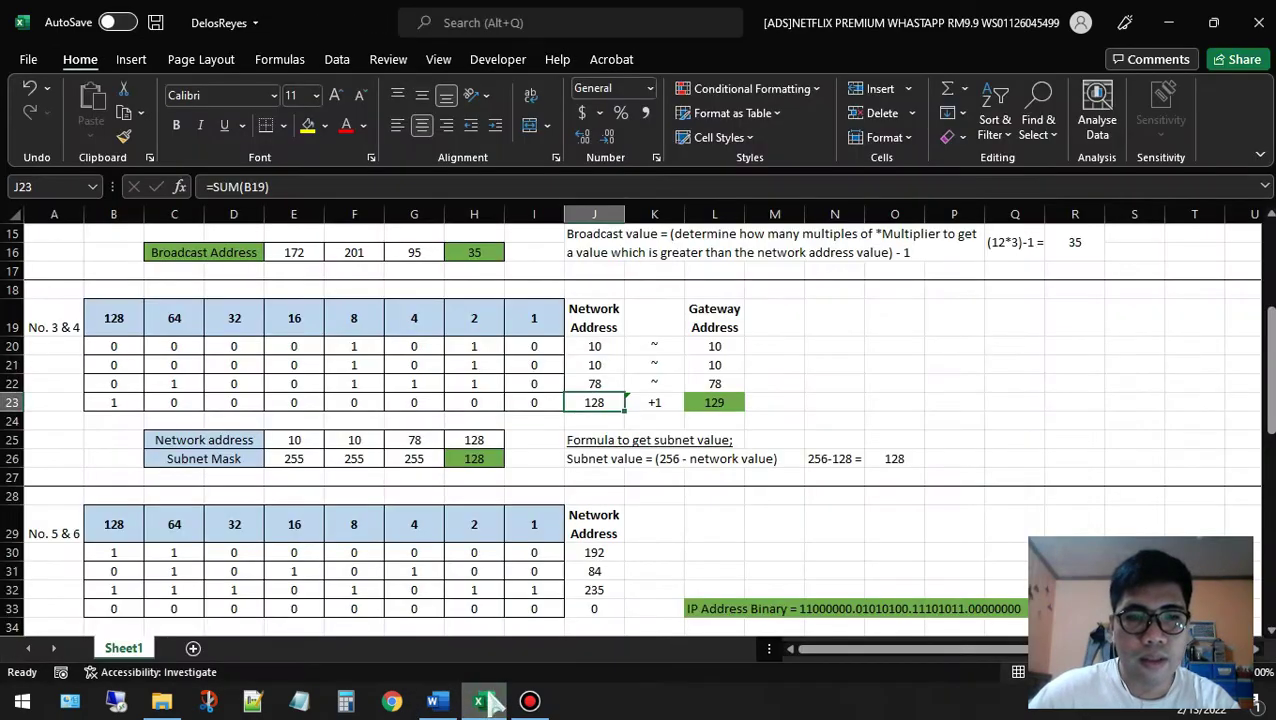
Examine the No. 3 network address octets in row 25 and the first three subnet mask octets in E26:G26
{"action": "left_click", "coordinate": [294, 440]}
{"action": "left_click", "coordinate": [452, 440]}
{"action": "left_click_drag", "start_coordinate": [289, 458], "coordinate": [441, 461]}
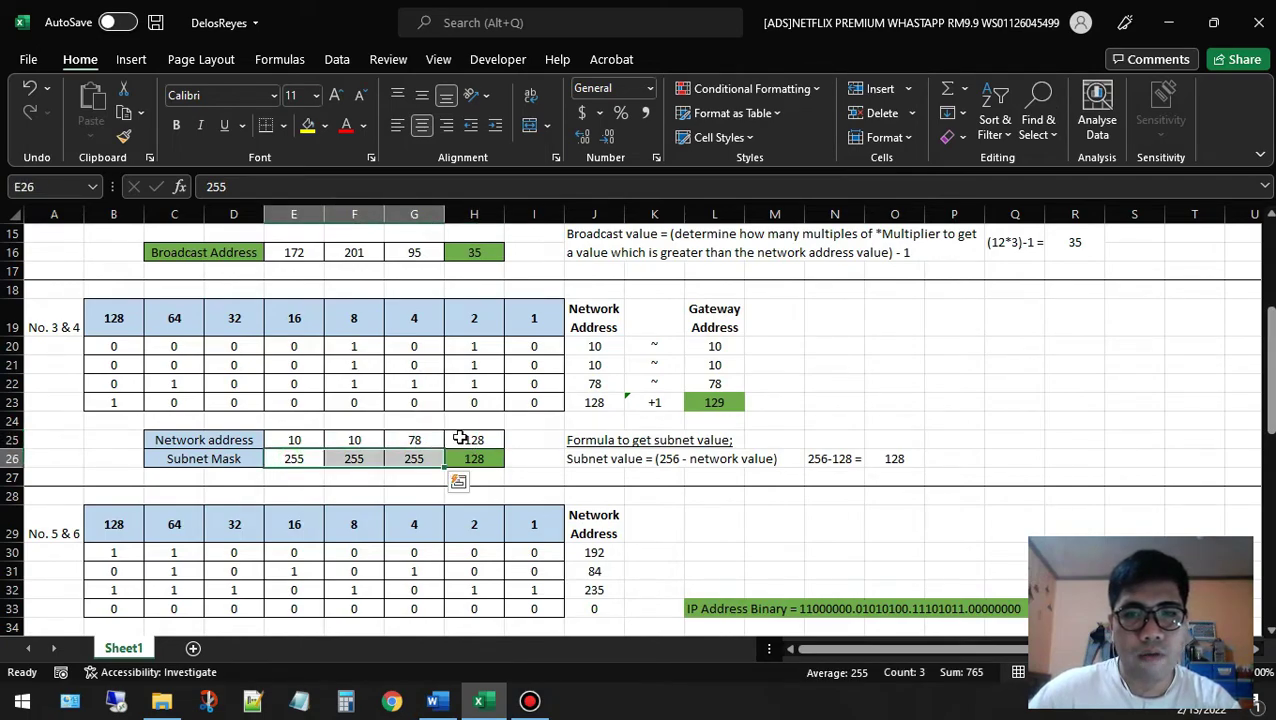
{"action": "left_click", "coordinate": [534, 464]}
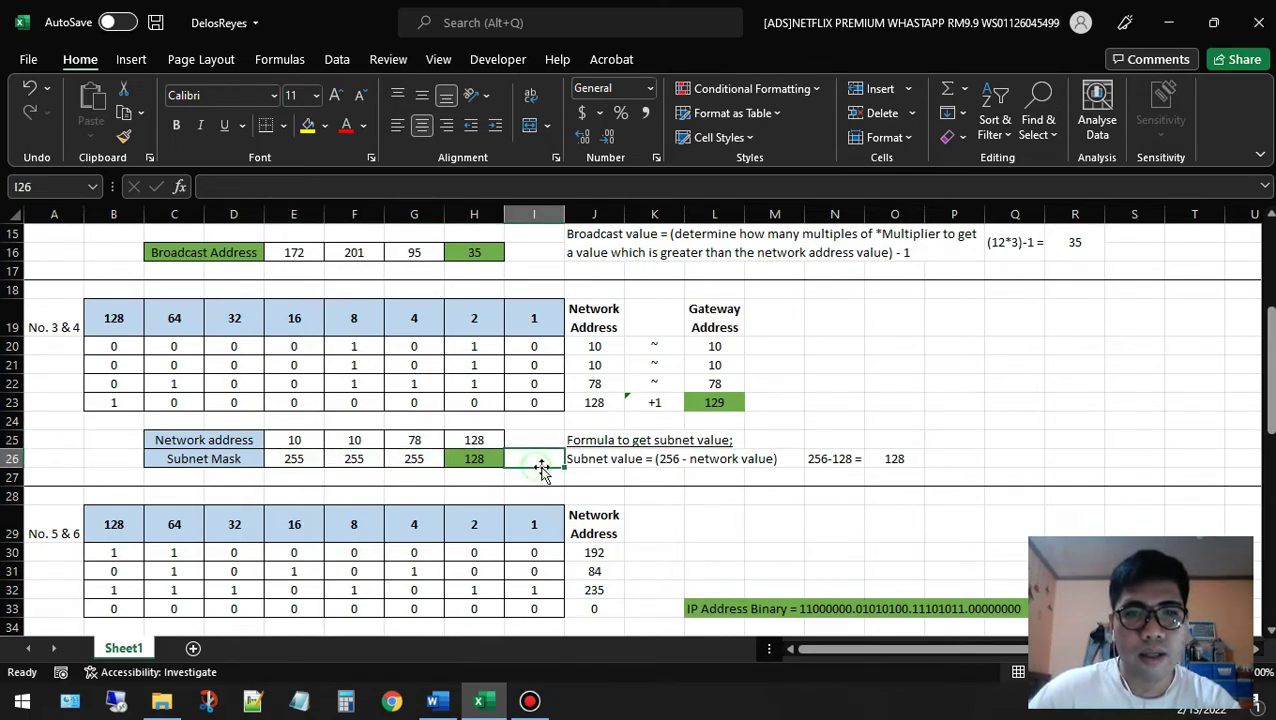
Trace the subnet value formula in J26 from the network octet in H25 through O26 to the subnet mask octet in H26
{"action": "left_click", "coordinate": [646, 466]}
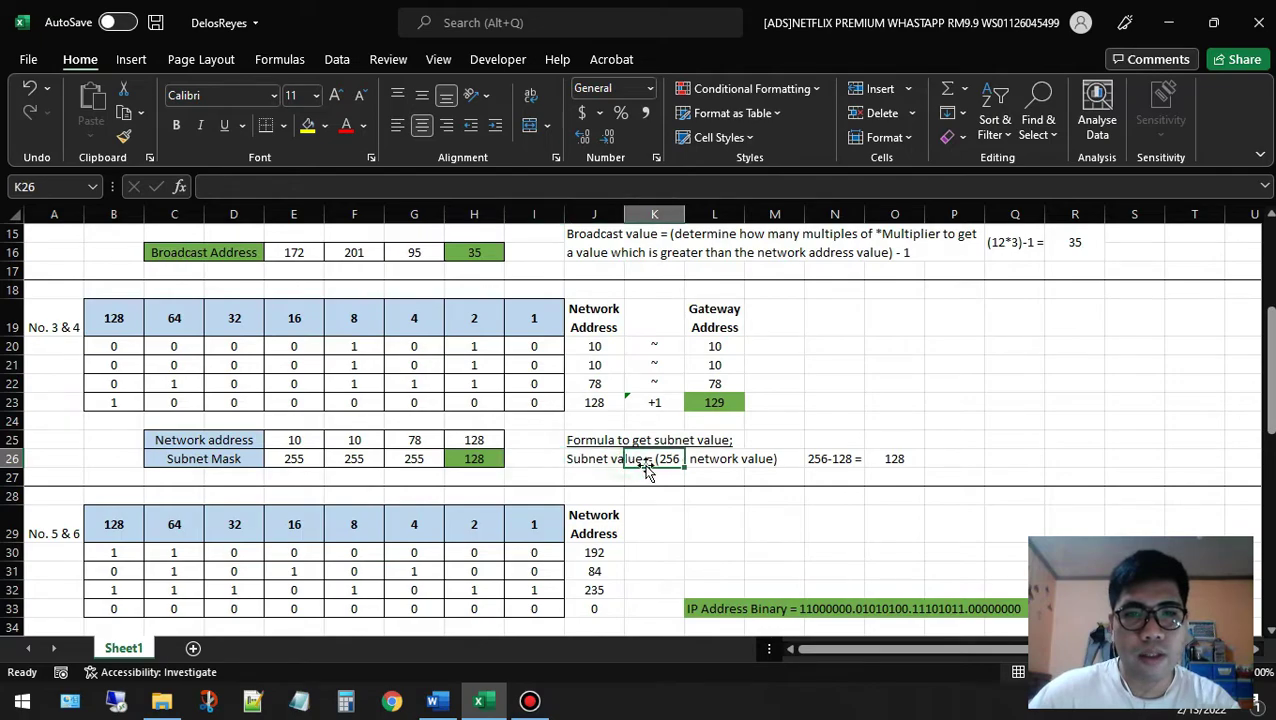
{"action": "left_click", "coordinate": [760, 458]}
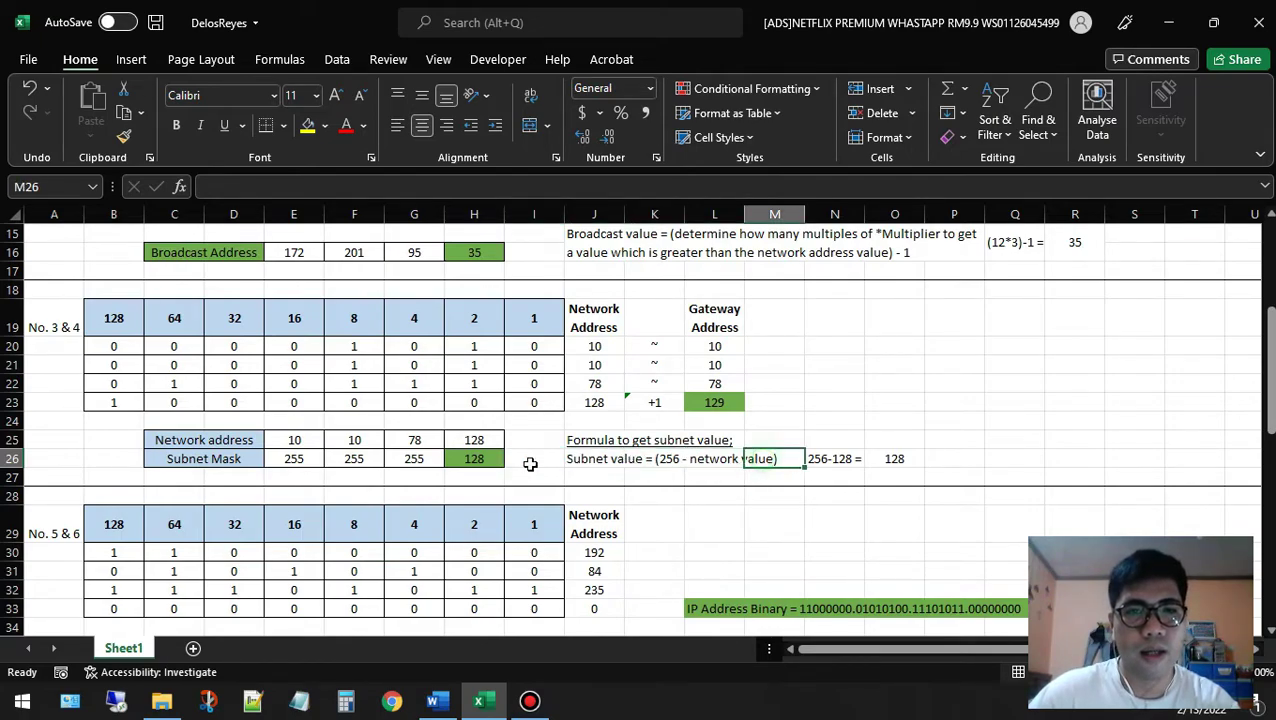
{"action": "left_click", "coordinate": [478, 440]}
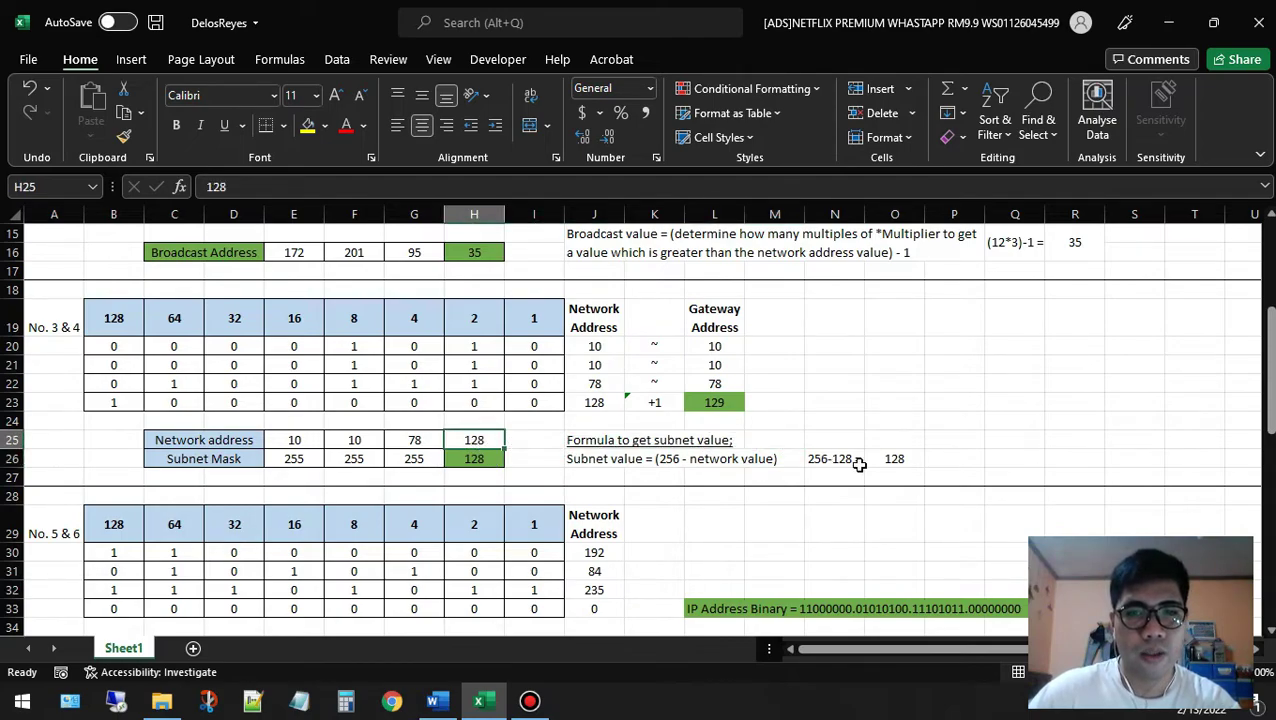
{"action": "left_click", "coordinate": [890, 460]}
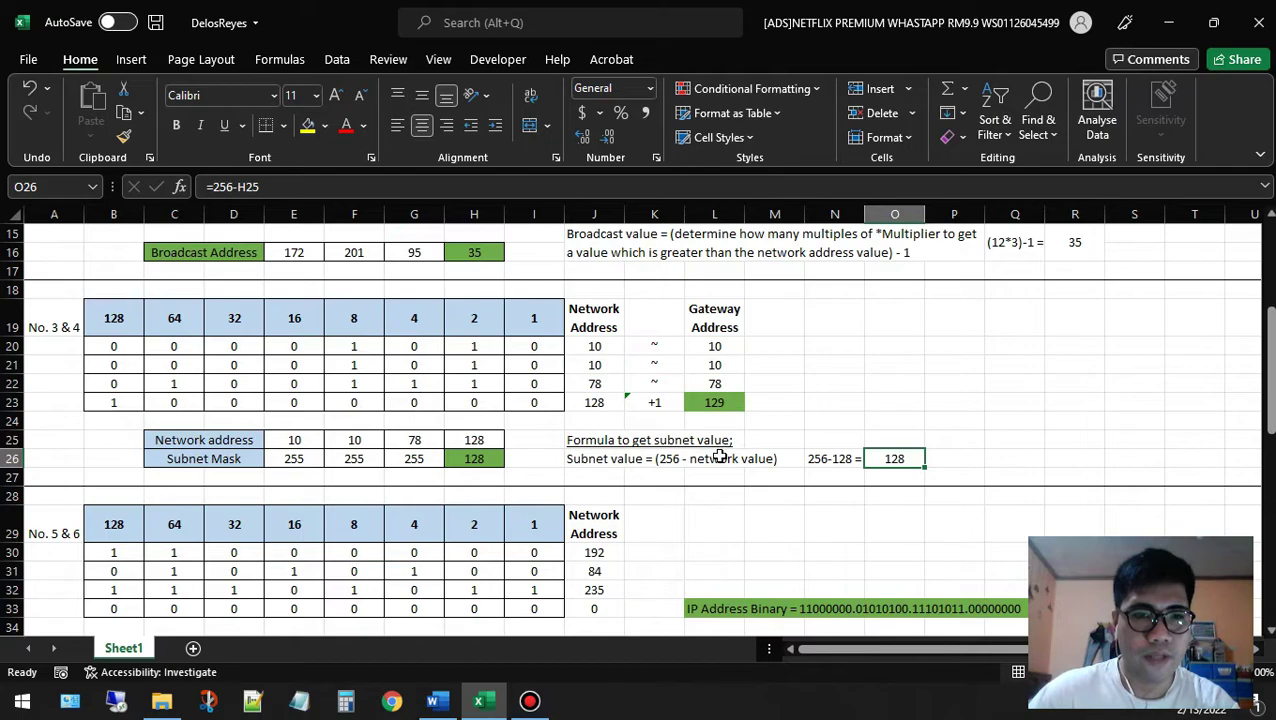
{"action": "left_click", "coordinate": [484, 460]}
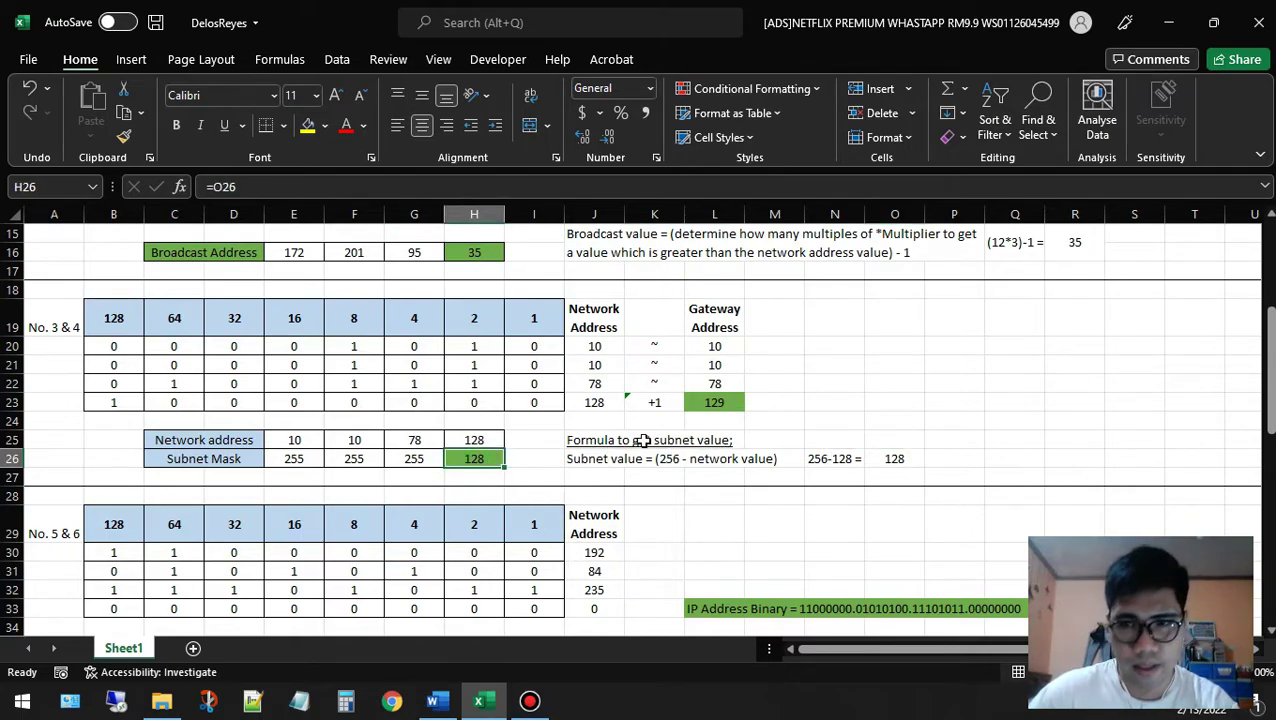
{"action": "left_click", "coordinate": [848, 423]}
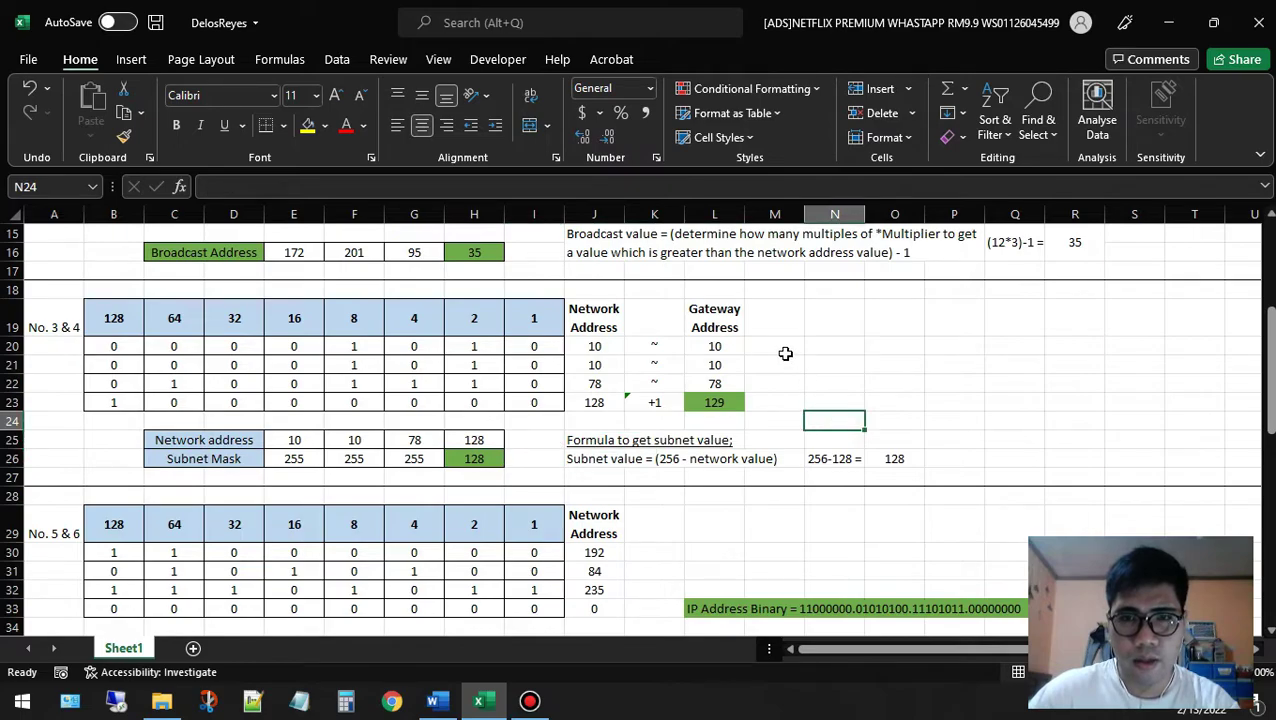
Locate item (4) in Word's gateway column, and trace the gateway calculation in Excel from J23 through the +1 in K23 to L23
{"action": "left_click", "coordinate": [433, 701]}
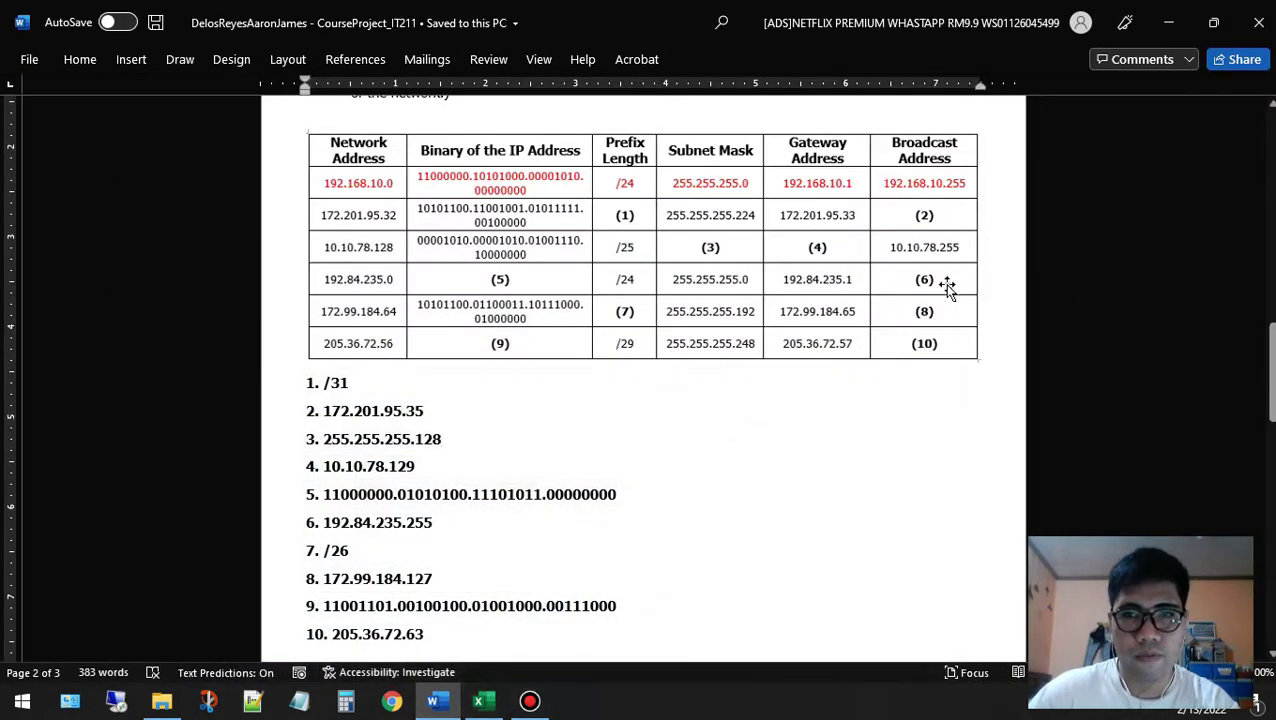
{"action": "left_click", "coordinate": [826, 246]}
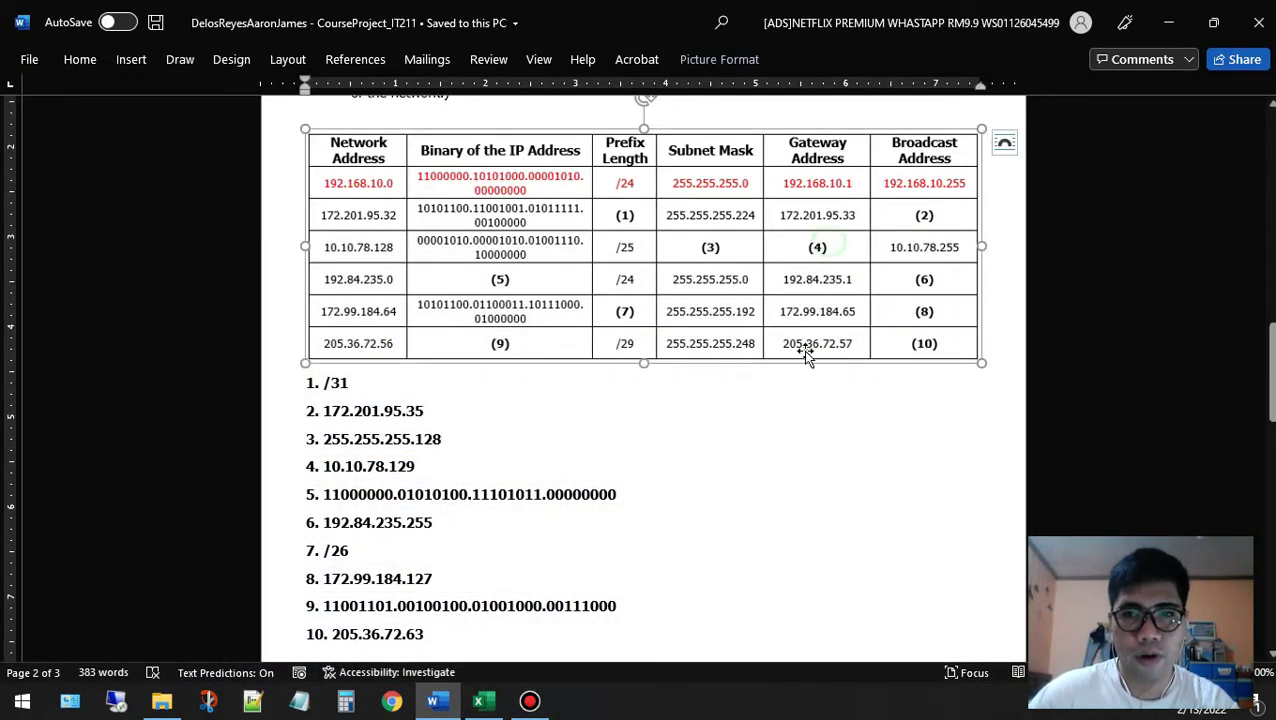
{"action": "left_click", "coordinate": [479, 701]}
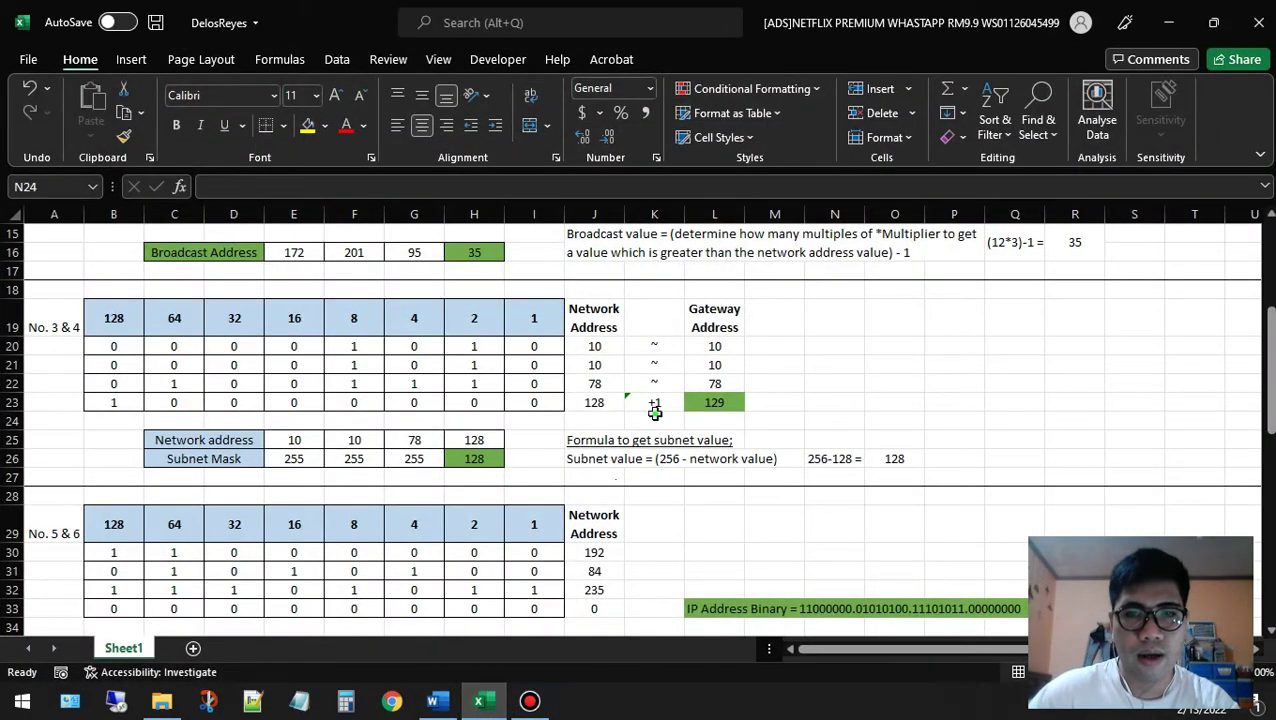
{"action": "left_click", "coordinate": [655, 418]}
{"action": "left_click", "coordinate": [655, 403]}
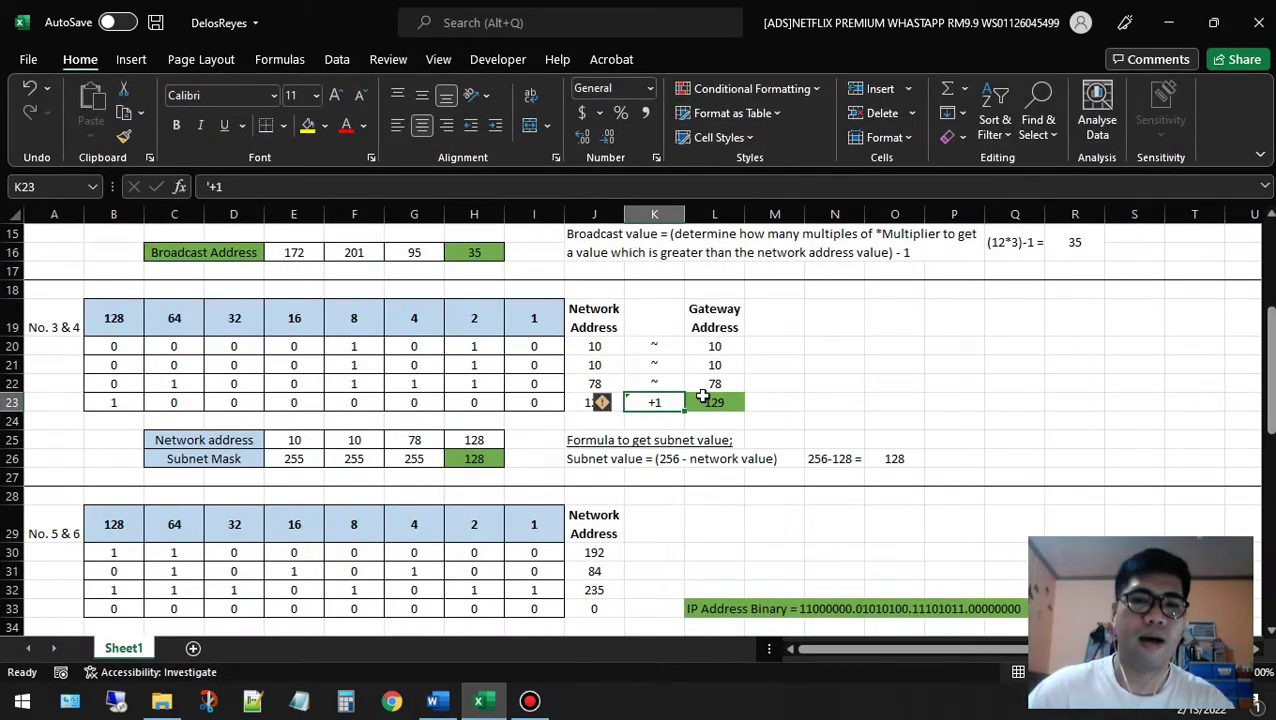
{"action": "left_click", "coordinate": [660, 436]}
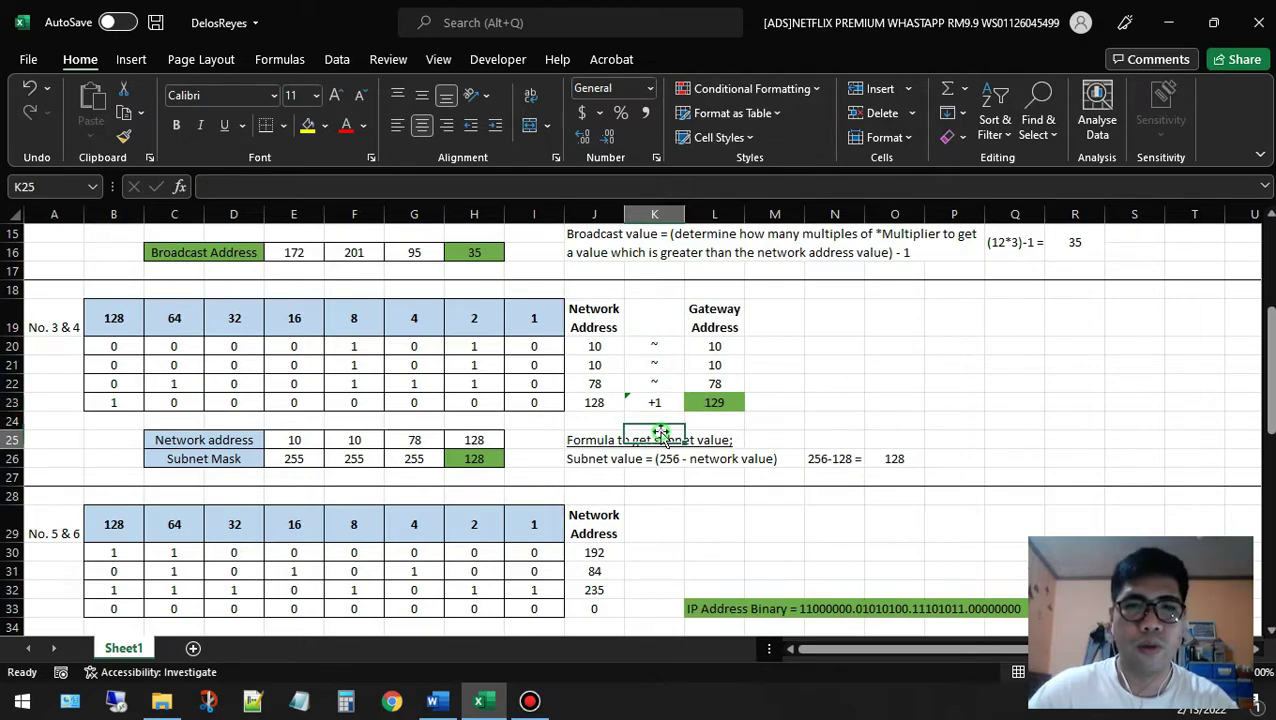
{"action": "left_click", "coordinate": [604, 402]}
{"action": "left_click", "coordinate": [664, 421]}
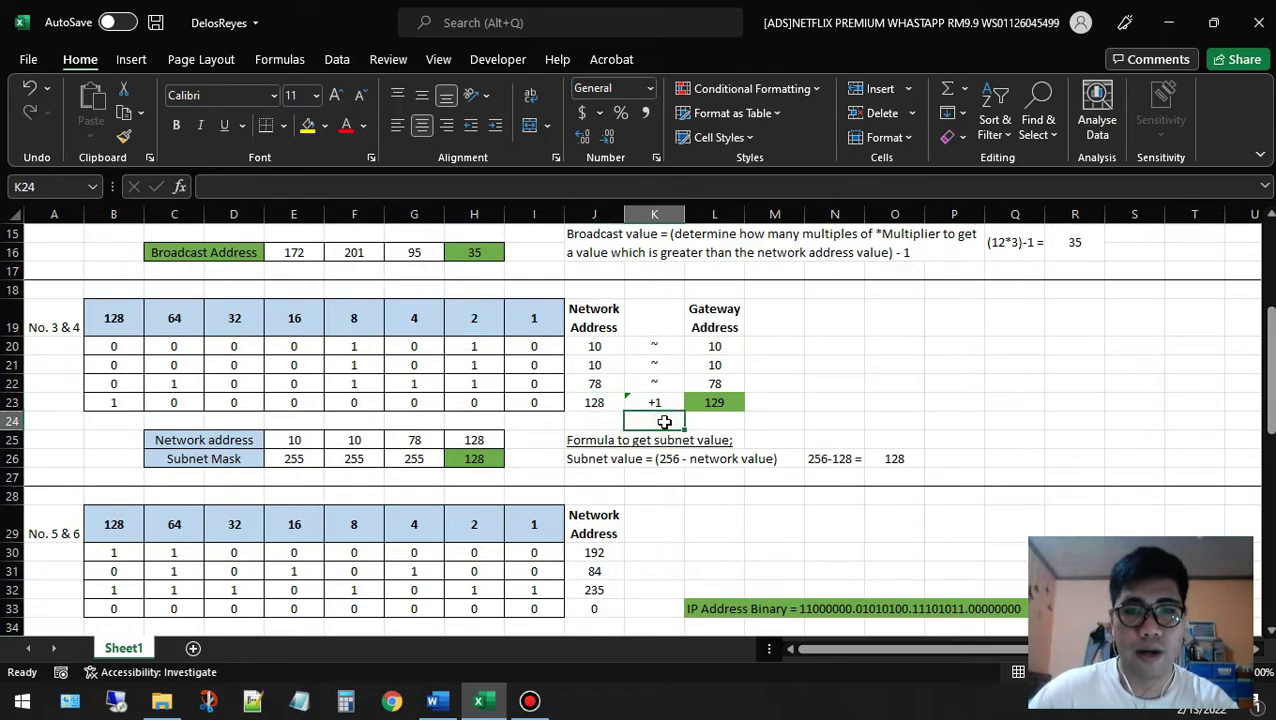
{"action": "left_click", "coordinate": [604, 403]}
{"action": "left_click", "coordinate": [656, 402]}
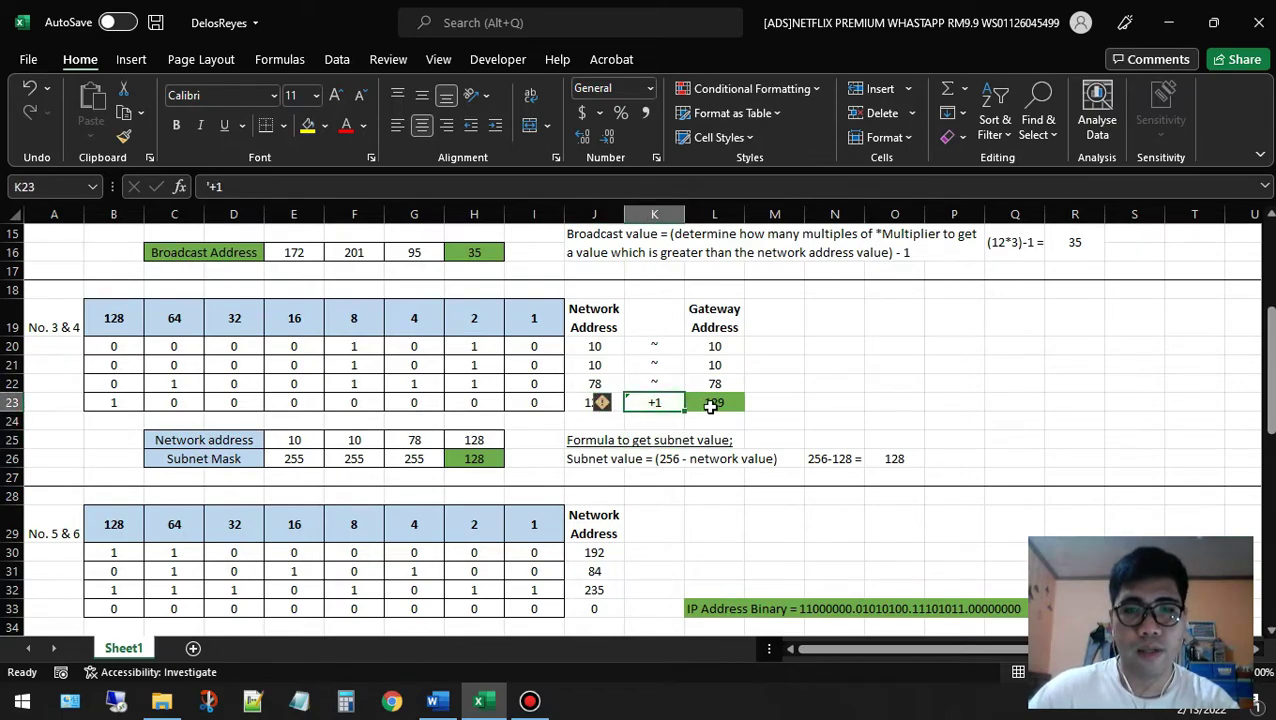
{"action": "left_click", "coordinate": [705, 404]}
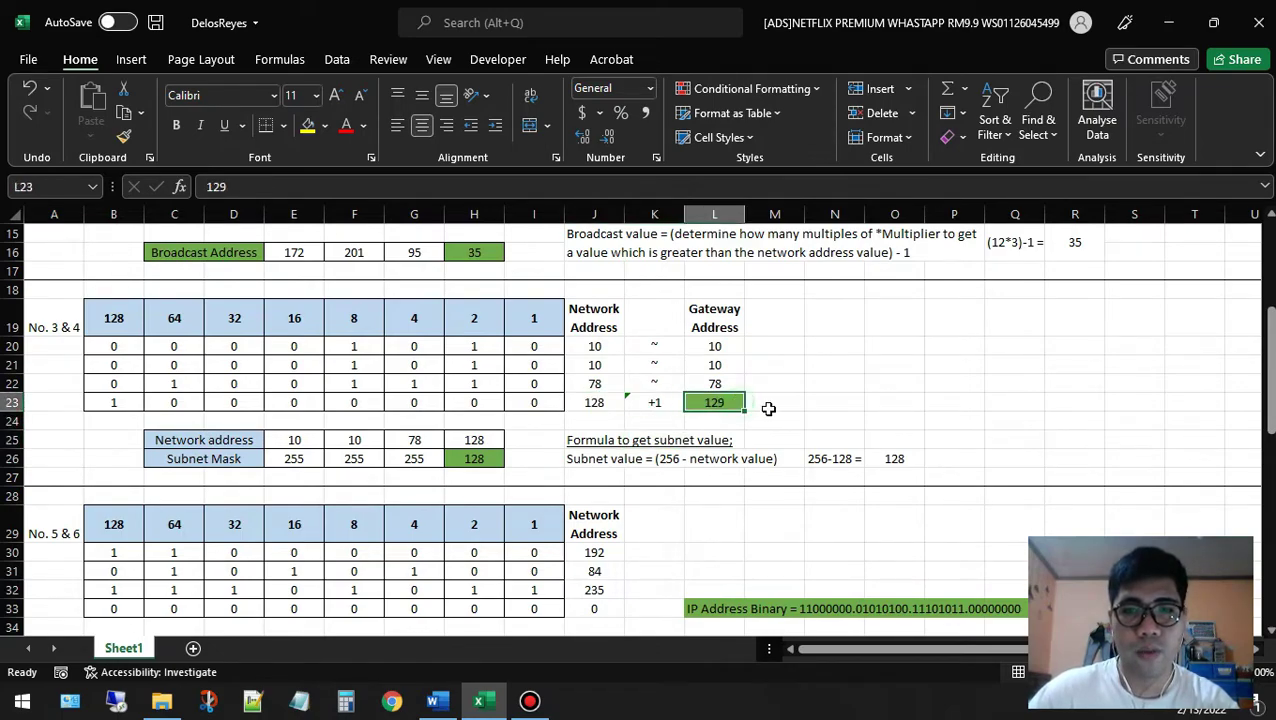
Read through the complete gateway address octet by octet in L20:L23
{"action": "left_click", "coordinate": [736, 346]}
{"action": "left_click", "coordinate": [732, 365]}
{"action": "left_click", "coordinate": [729, 384]}
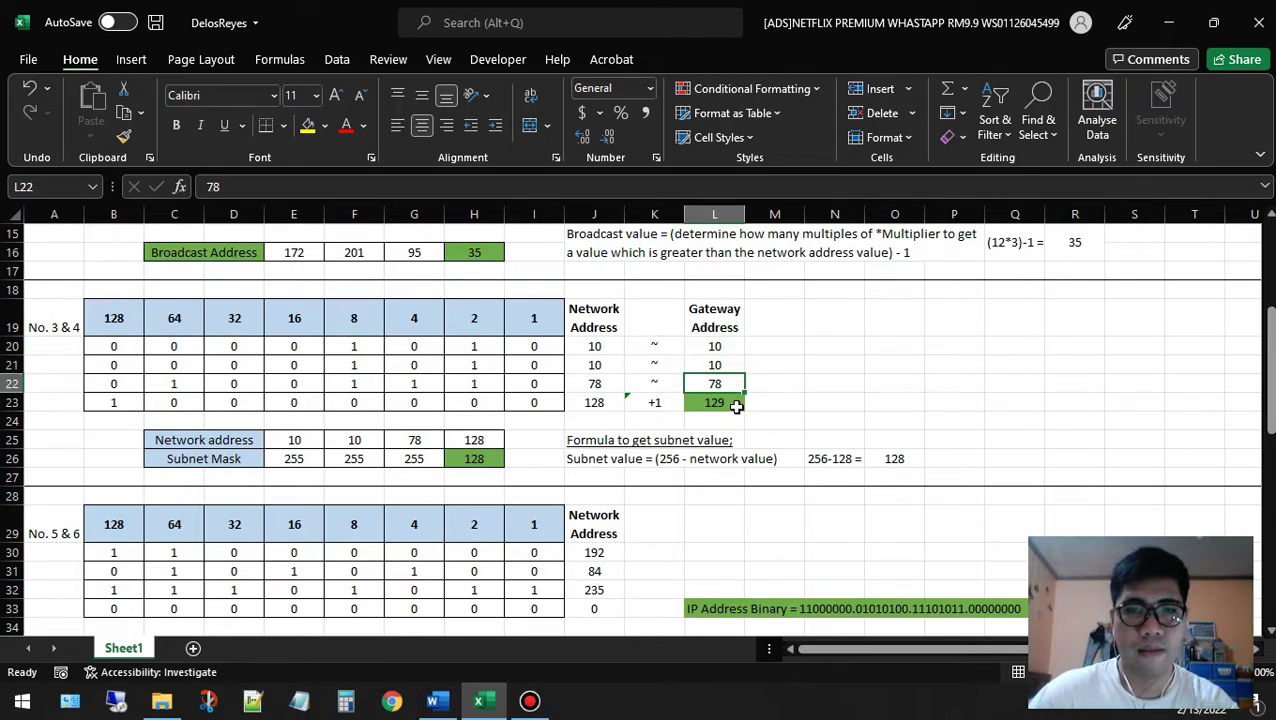
{"action": "left_click", "coordinate": [736, 404]}
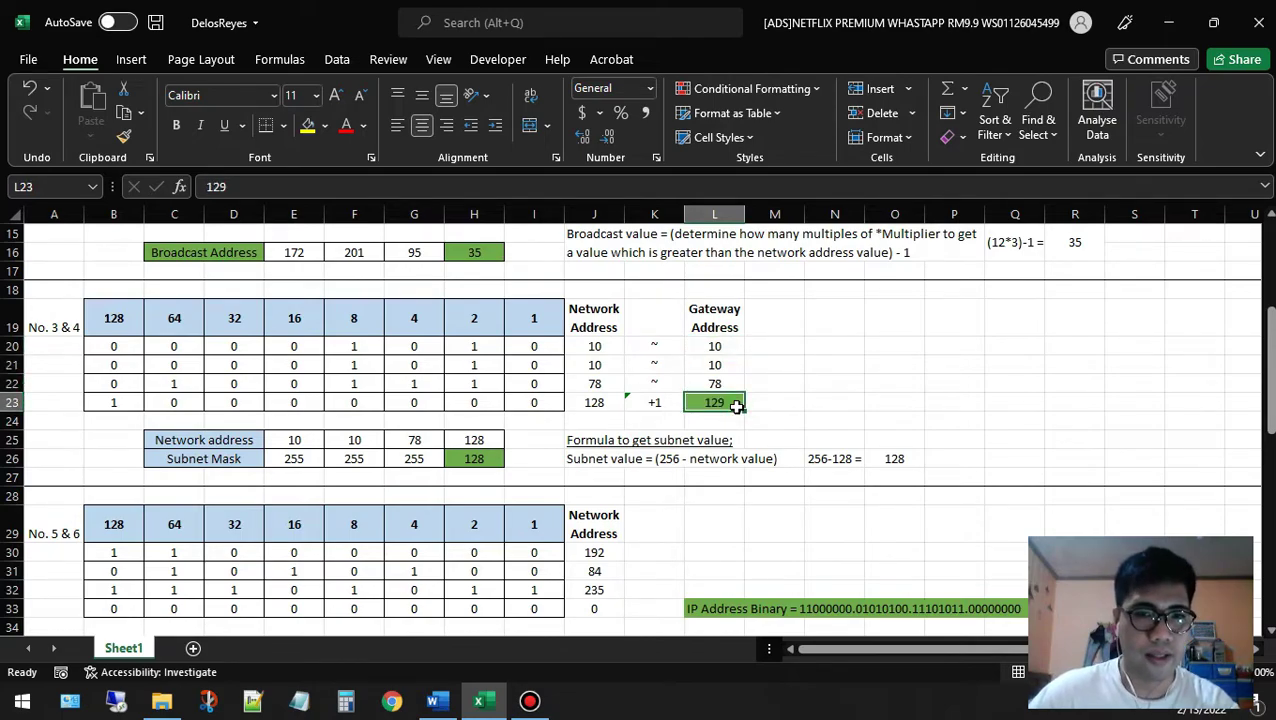
View the No. 5 & 6 section of the sheet, and switch to the Word document to look over the answer list
{"action": "scroll", "coordinate": [640, 446], "scroll_direction": "down", "scroll_amount": 4}
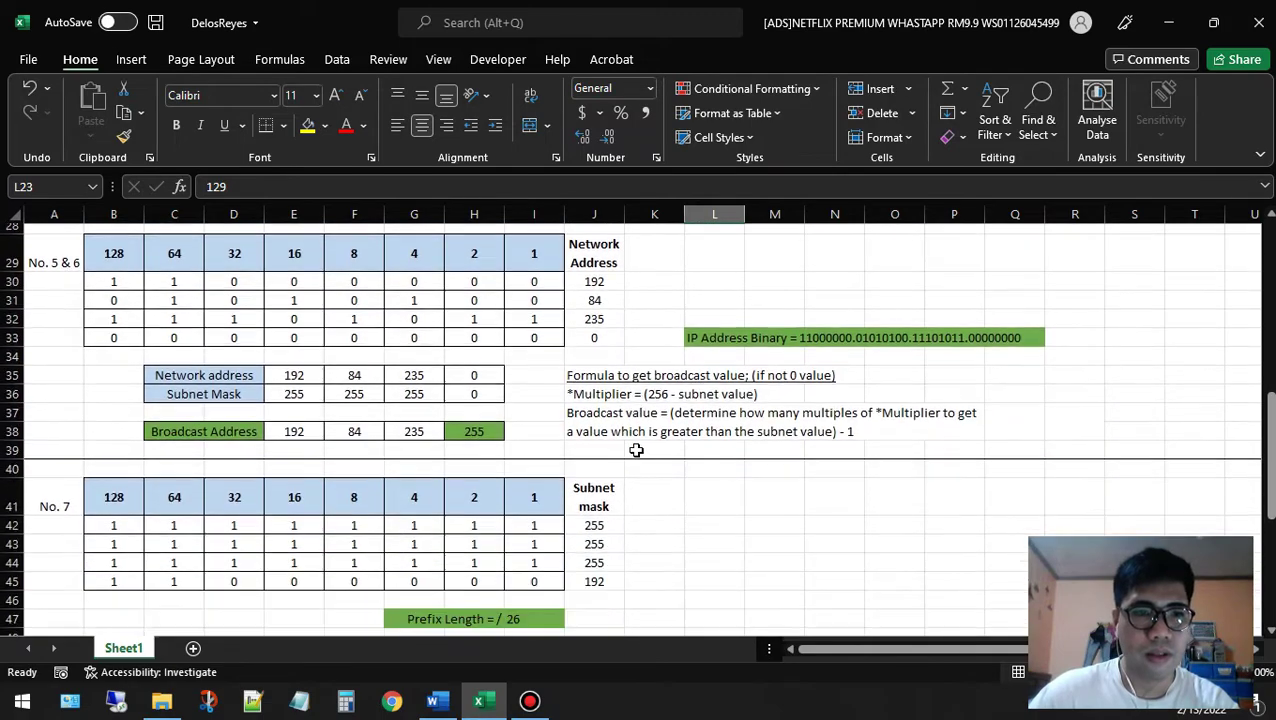
{"action": "scroll", "coordinate": [583, 600], "scroll_direction": "up", "scroll_amount": 2}
{"action": "left_click", "coordinate": [432, 701]}
{"action": "scroll", "coordinate": [427, 437], "scroll_direction": "down", "scroll_amount": 1}
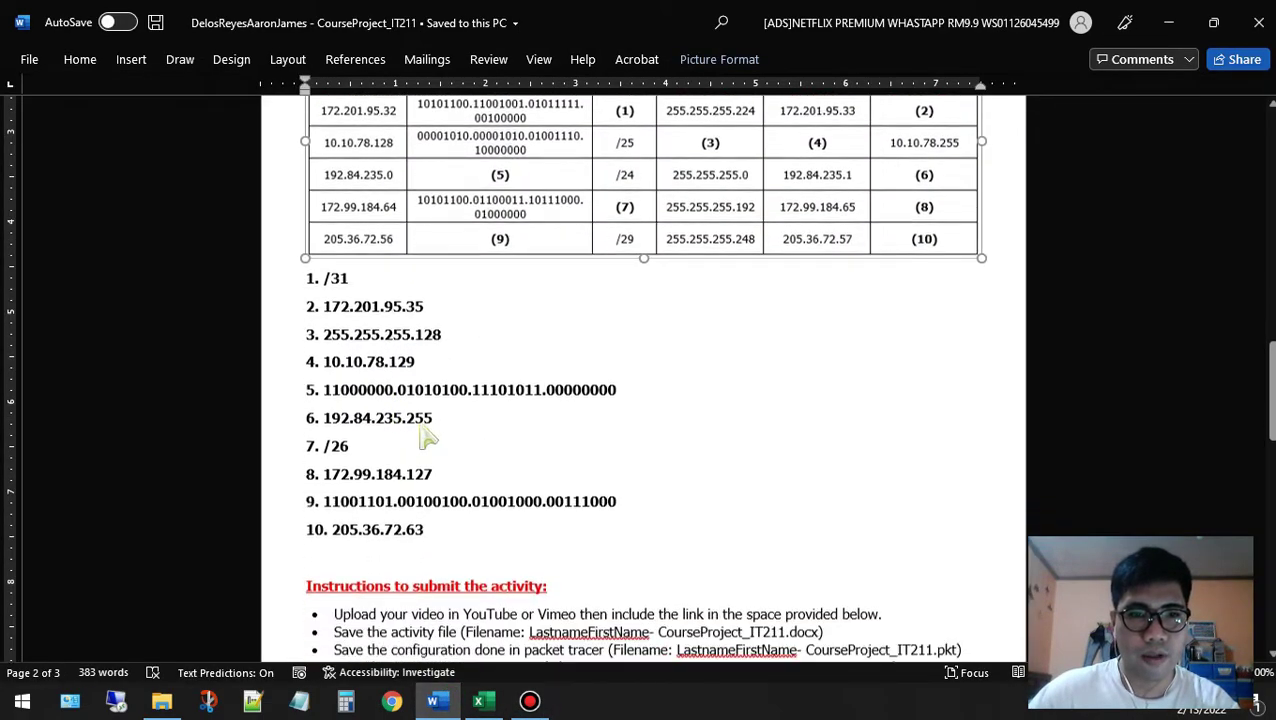
Locate item (5) in Word's answer list and table, and switch to Excel to view the No. 5 & 6 section
{"action": "left_click", "coordinate": [651, 387]}
{"action": "scroll", "coordinate": [651, 400], "scroll_direction": "up", "scroll_amount": 1}
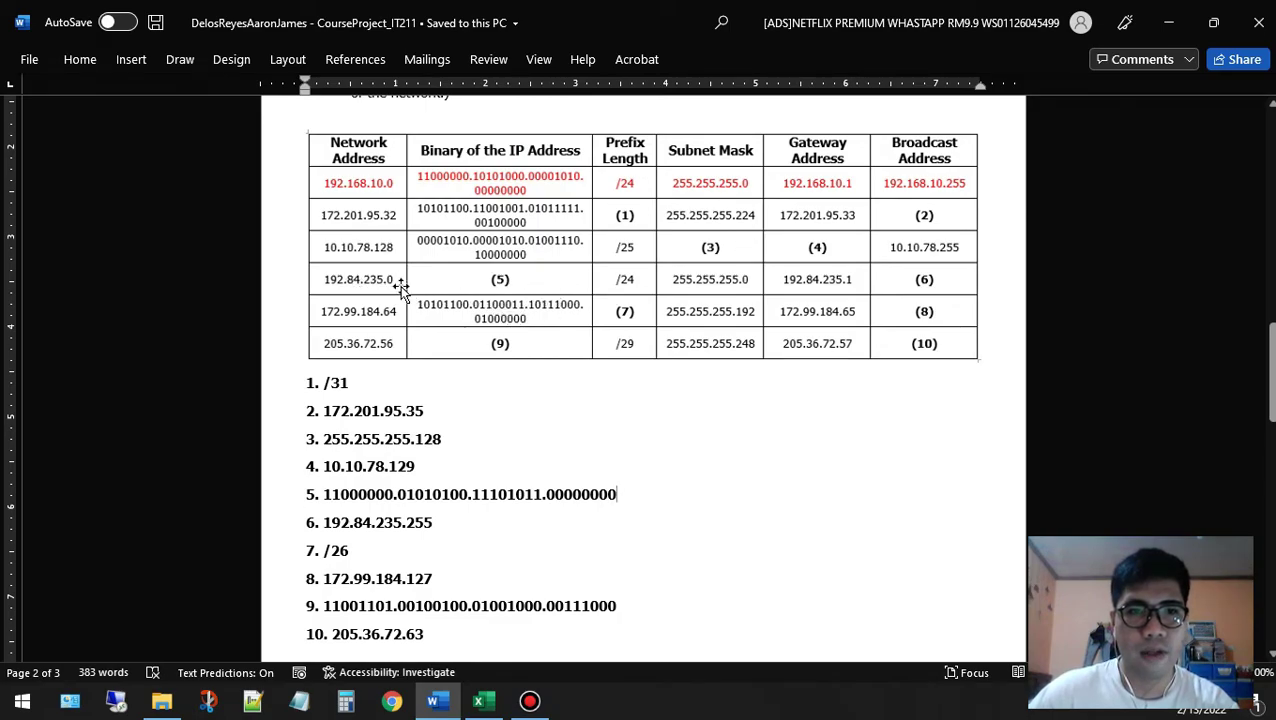
{"action": "left_click", "coordinate": [482, 701]}
{"action": "scroll", "coordinate": [356, 490], "scroll_direction": "down", "scroll_amount": 2}
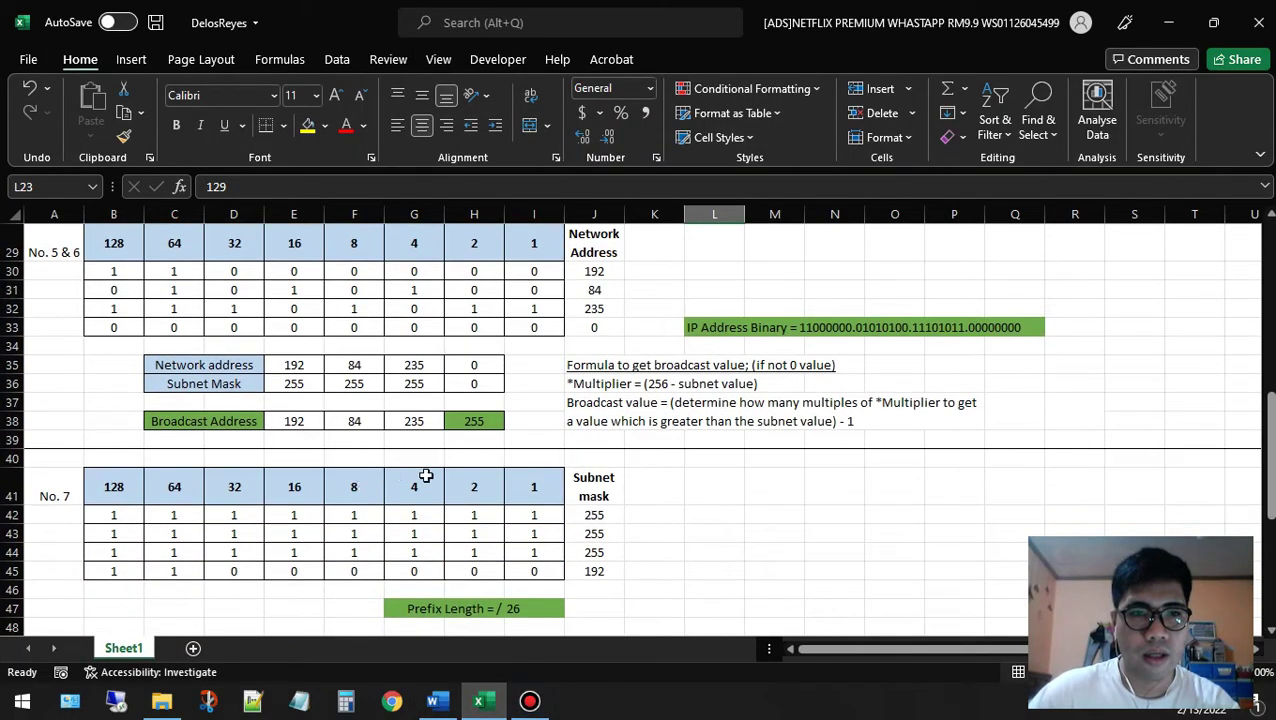
{"action": "scroll", "coordinate": [427, 477], "scroll_direction": "up", "scroll_amount": 2}
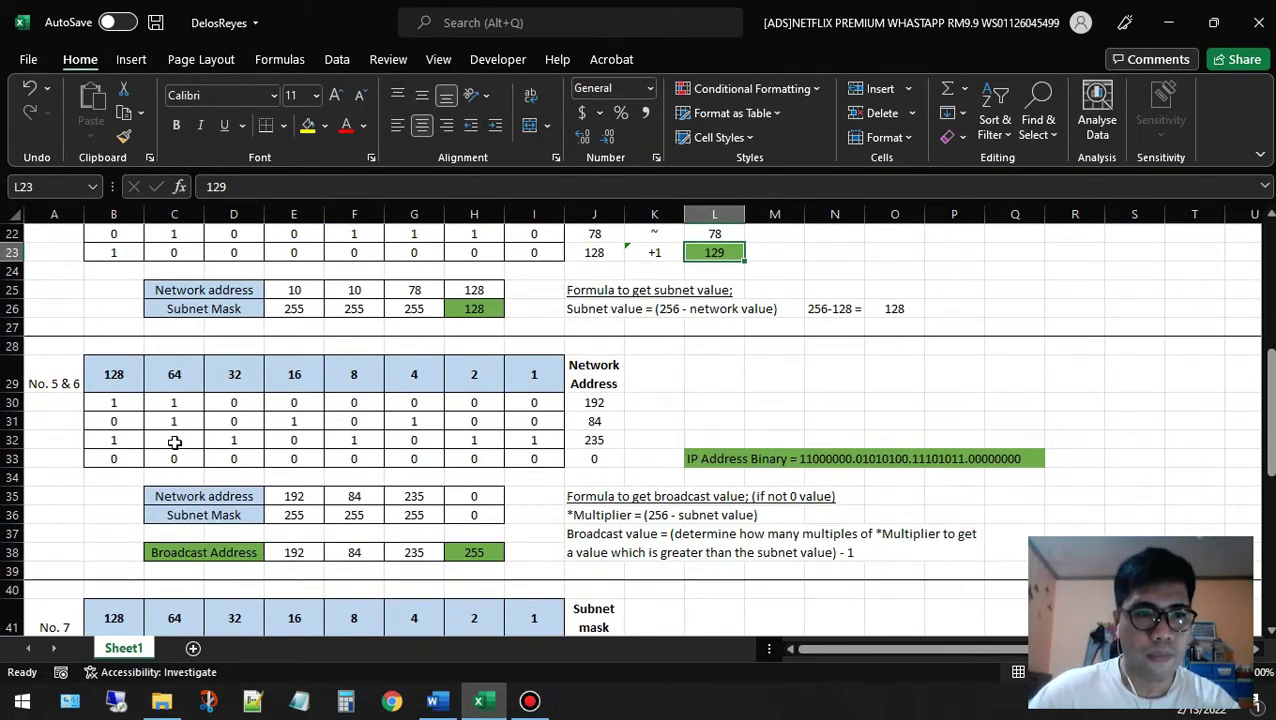
{"action": "left_click", "coordinate": [479, 701]}
{"action": "left_click", "coordinate": [479, 701]}
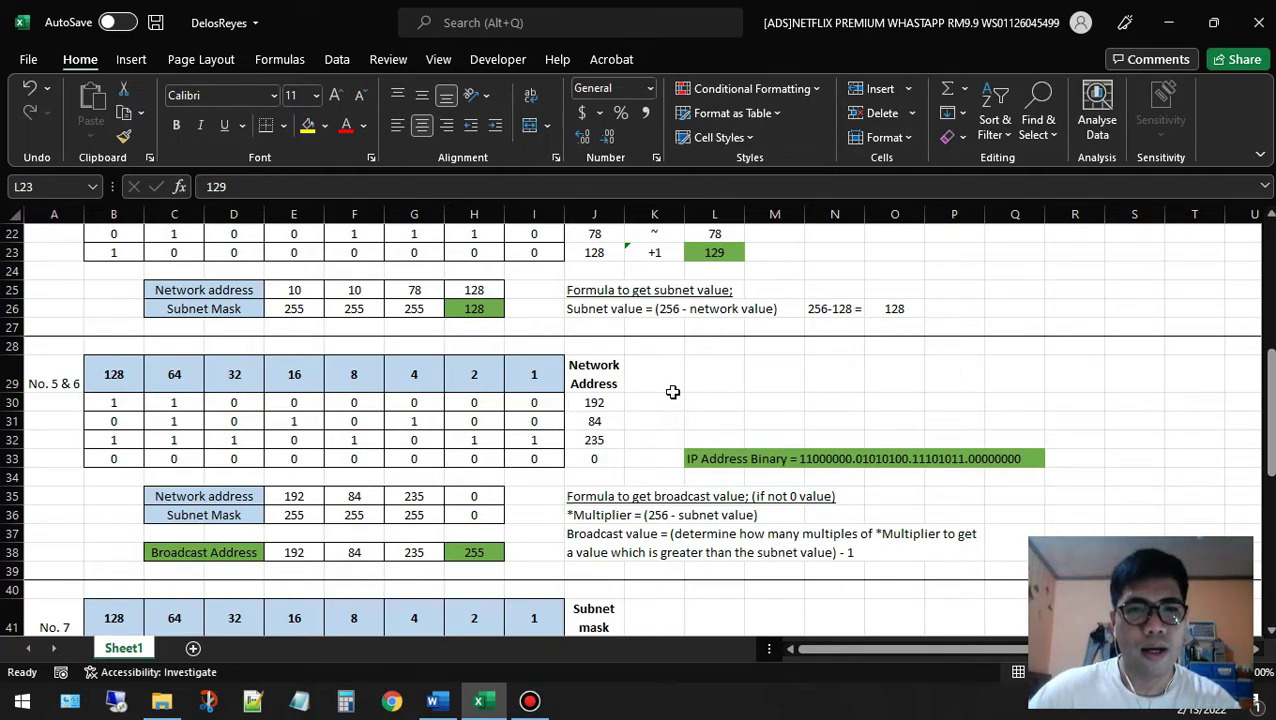
Examine the No. 5 binary octets in B30:I33 against the network address octets in J30:J33
{"action": "left_click_drag", "start_coordinate": [540, 456], "coordinate": [131, 403]}
{"action": "left_click", "coordinate": [594, 402]}
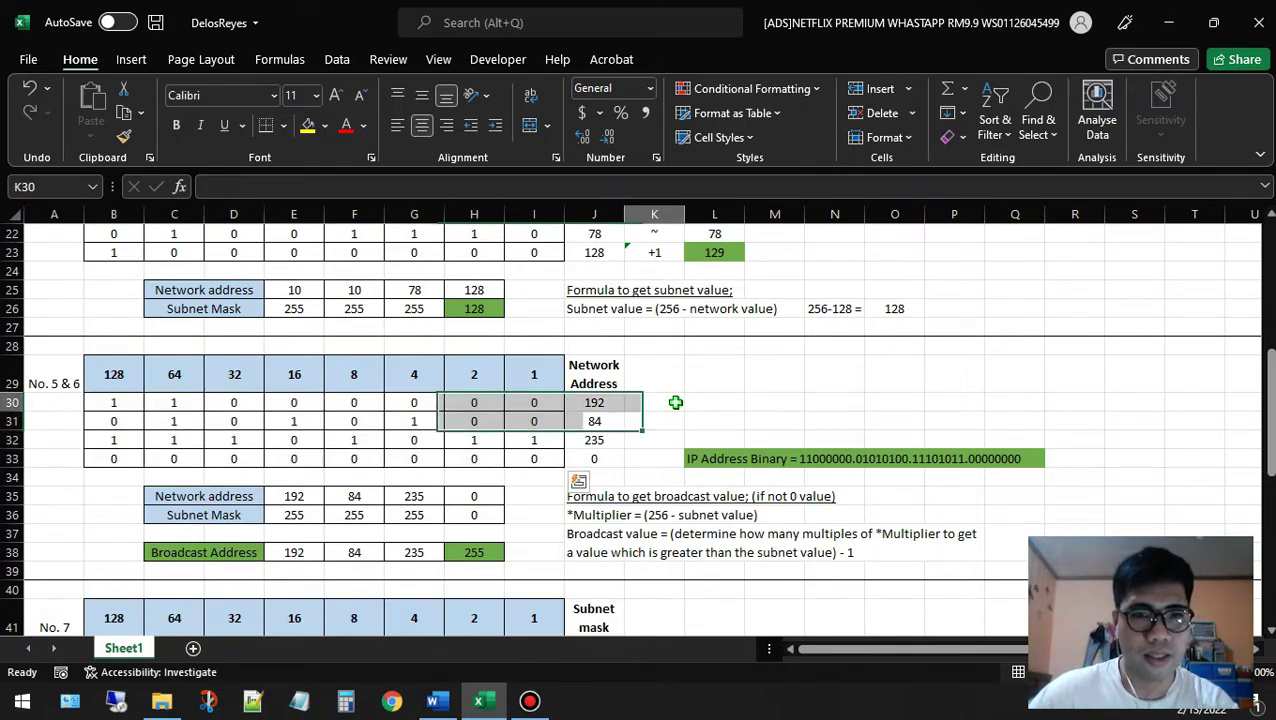
{"action": "left_click", "coordinate": [600, 377]}
{"action": "left_click", "coordinate": [600, 401]}
{"action": "left_click_drag", "start_coordinate": [600, 401], "coordinate": [601, 453]}
{"action": "left_click", "coordinate": [600, 402]}
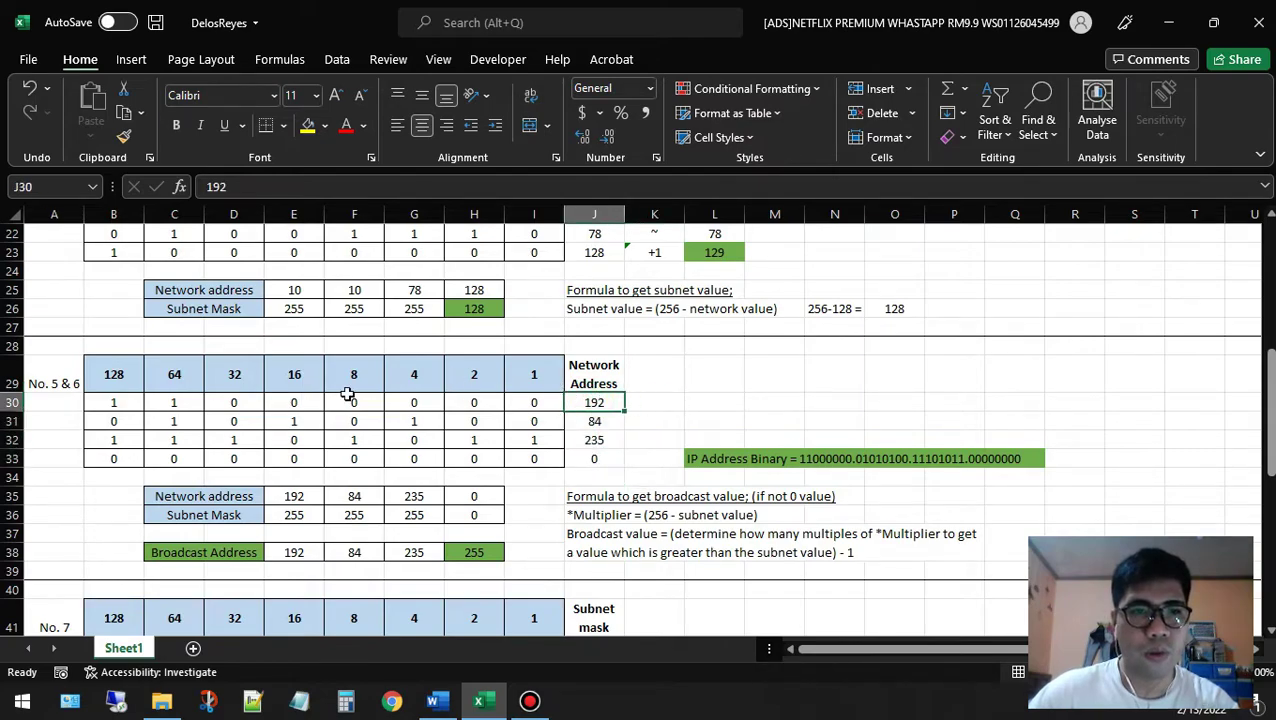
Trace the binary conversion from the bit values in row 29 through B30:I30 to J30, and continue through the octets in J31:J33
{"action": "left_click", "coordinate": [128, 382]}
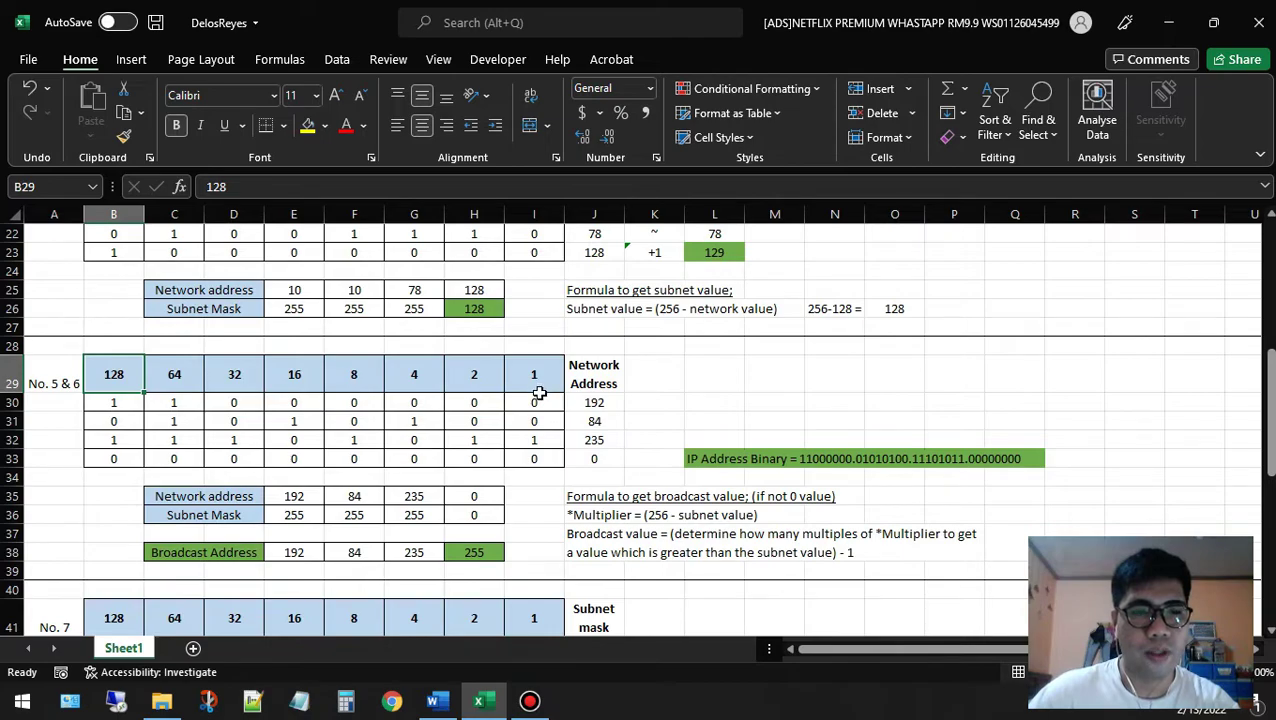
{"action": "left_click_drag", "start_coordinate": [540, 398], "coordinate": [113, 401]}
{"action": "left_click", "coordinate": [612, 400]}
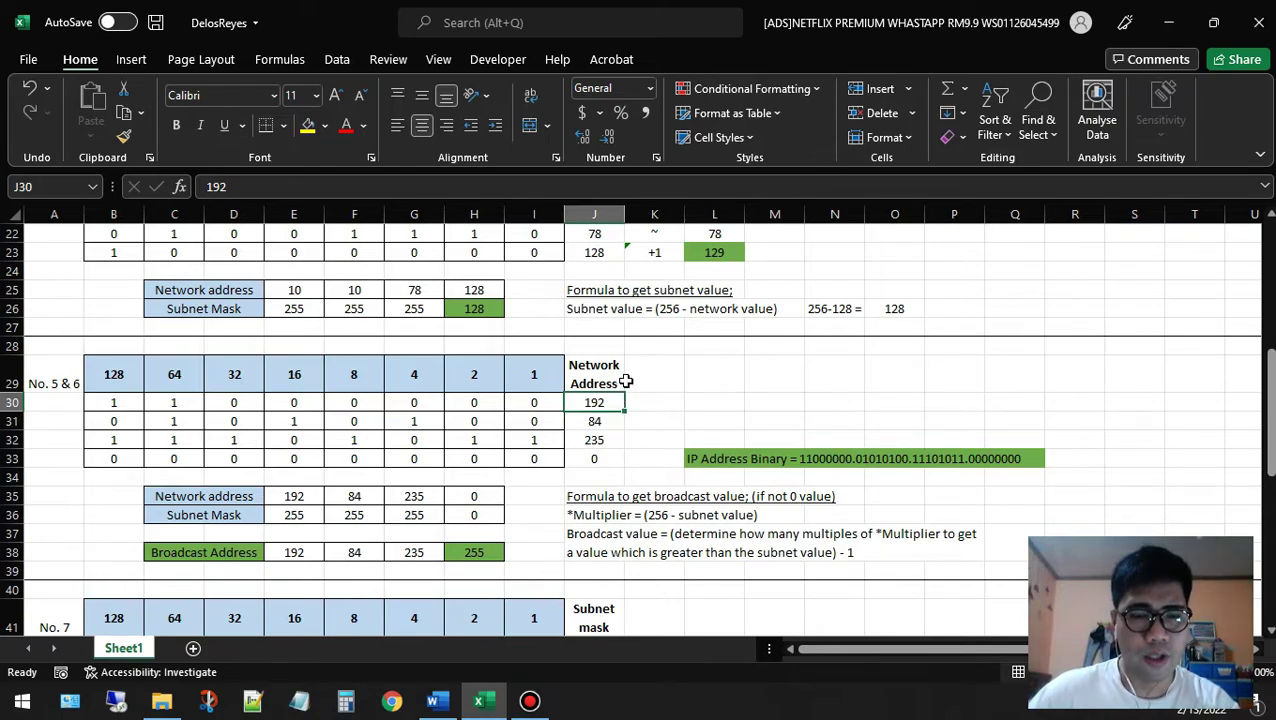
{"action": "left_click", "coordinate": [607, 420]}
{"action": "left_click", "coordinate": [598, 440]}
{"action": "left_click", "coordinate": [609, 460]}
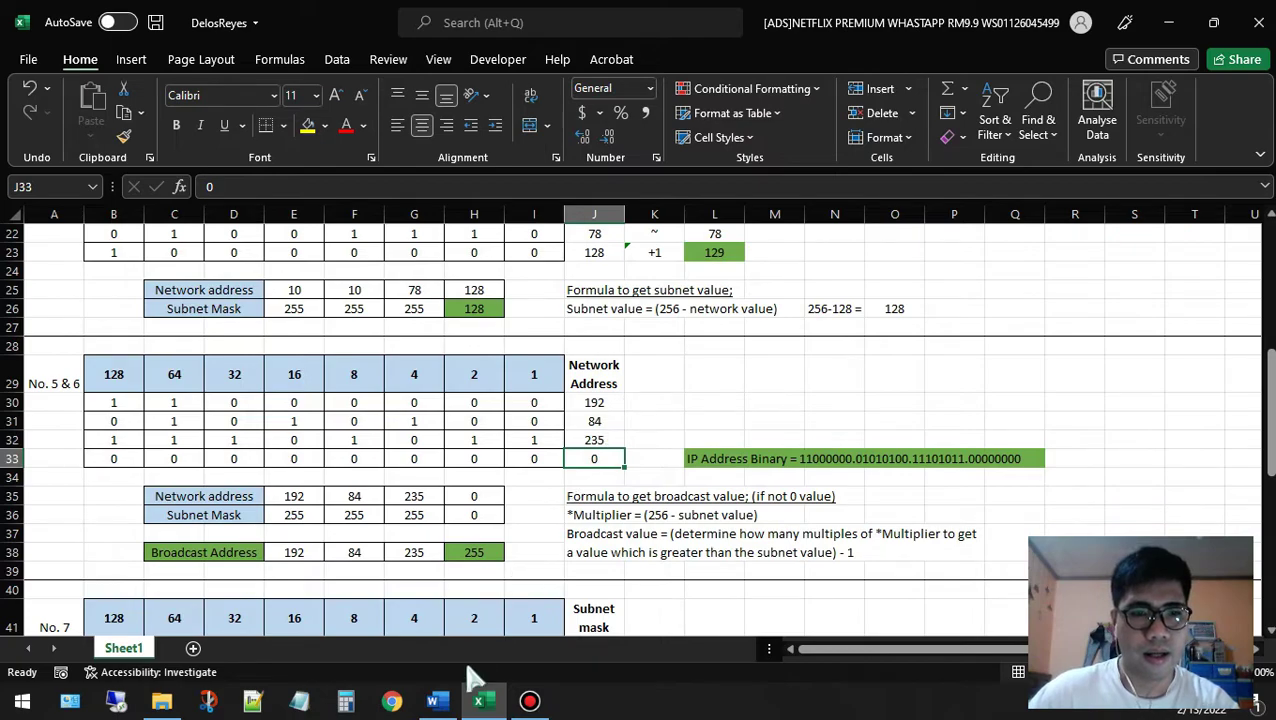
Locate item (6) in Word's broadcast column, and compare Excel's No. 5 & 6 section with the sections above it
{"action": "left_click", "coordinate": [433, 701]}
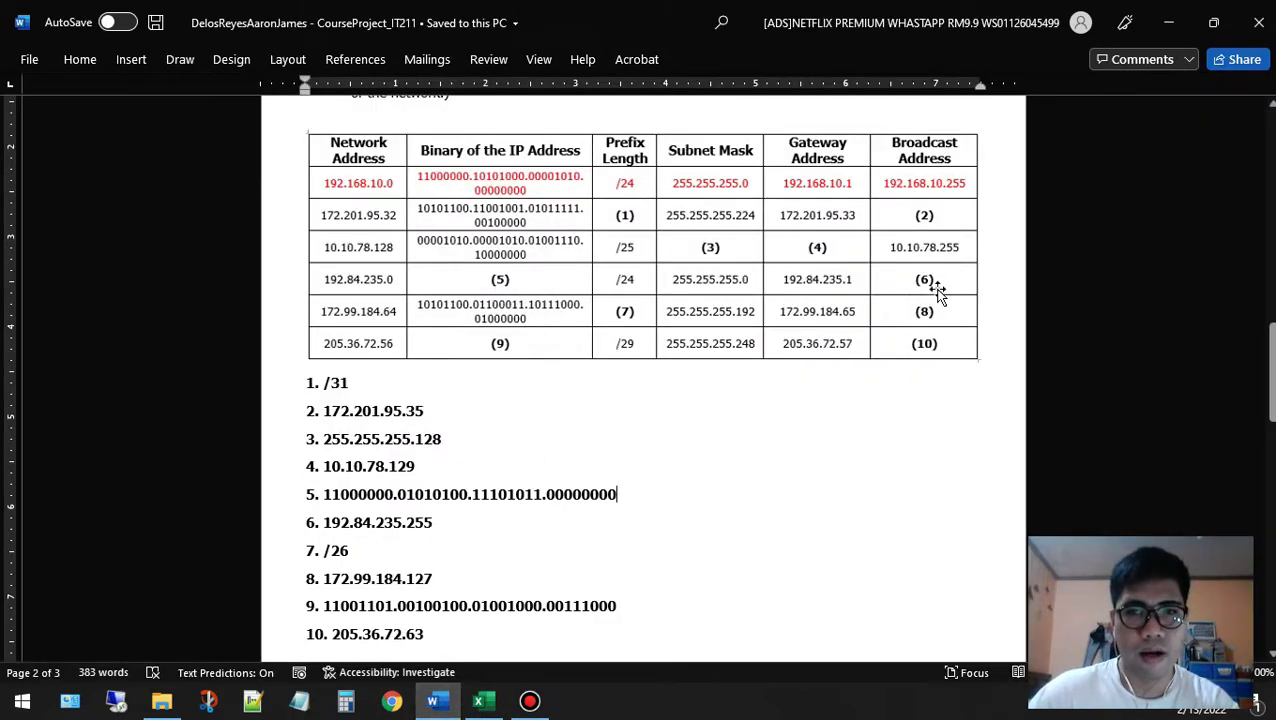
{"action": "left_click", "coordinate": [479, 701]}
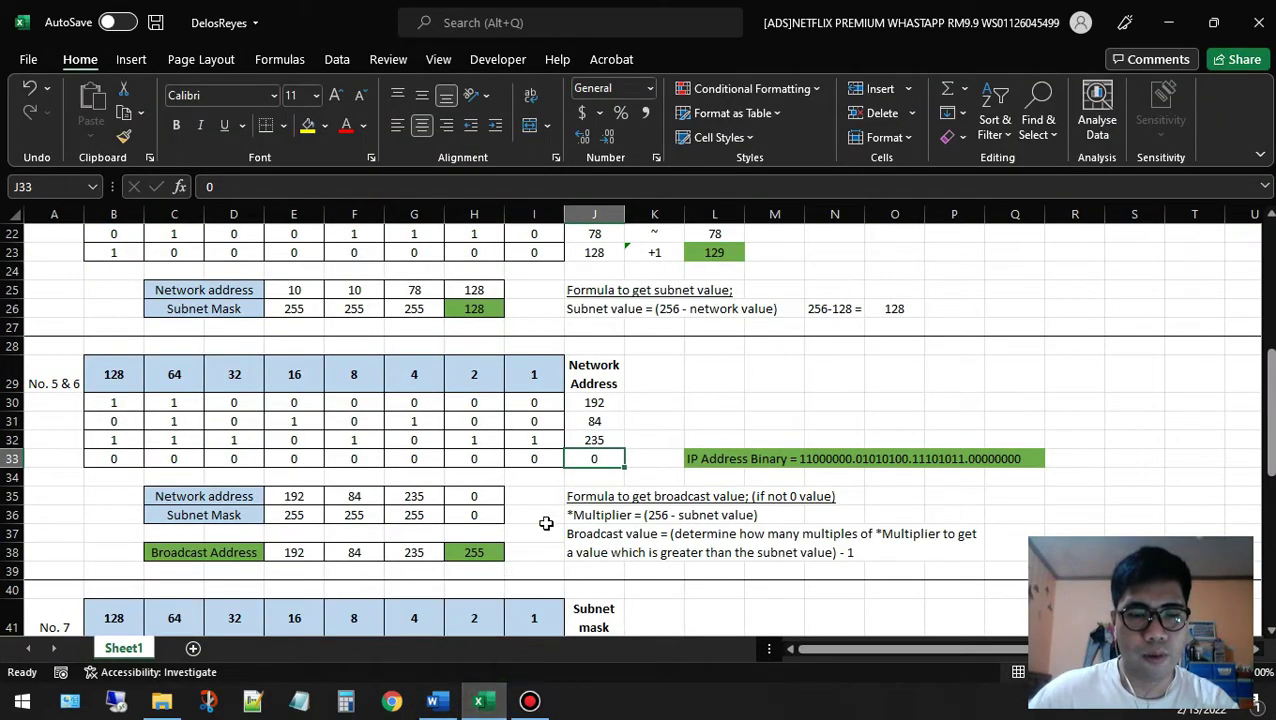
{"action": "scroll", "coordinate": [564, 496], "scroll_direction": "down", "scroll_amount": 2}
{"action": "left_click", "coordinate": [688, 343]}
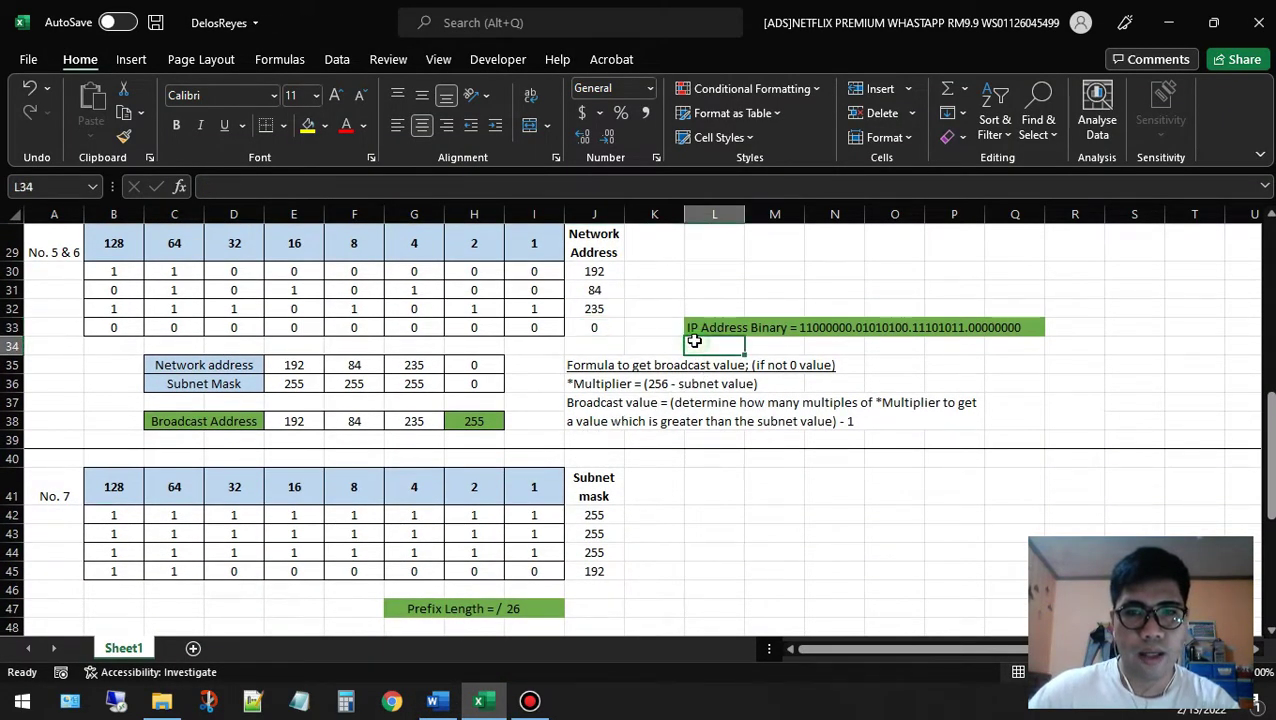
{"action": "scroll", "coordinate": [600, 395], "scroll_direction": "up", "scroll_amount": 9}
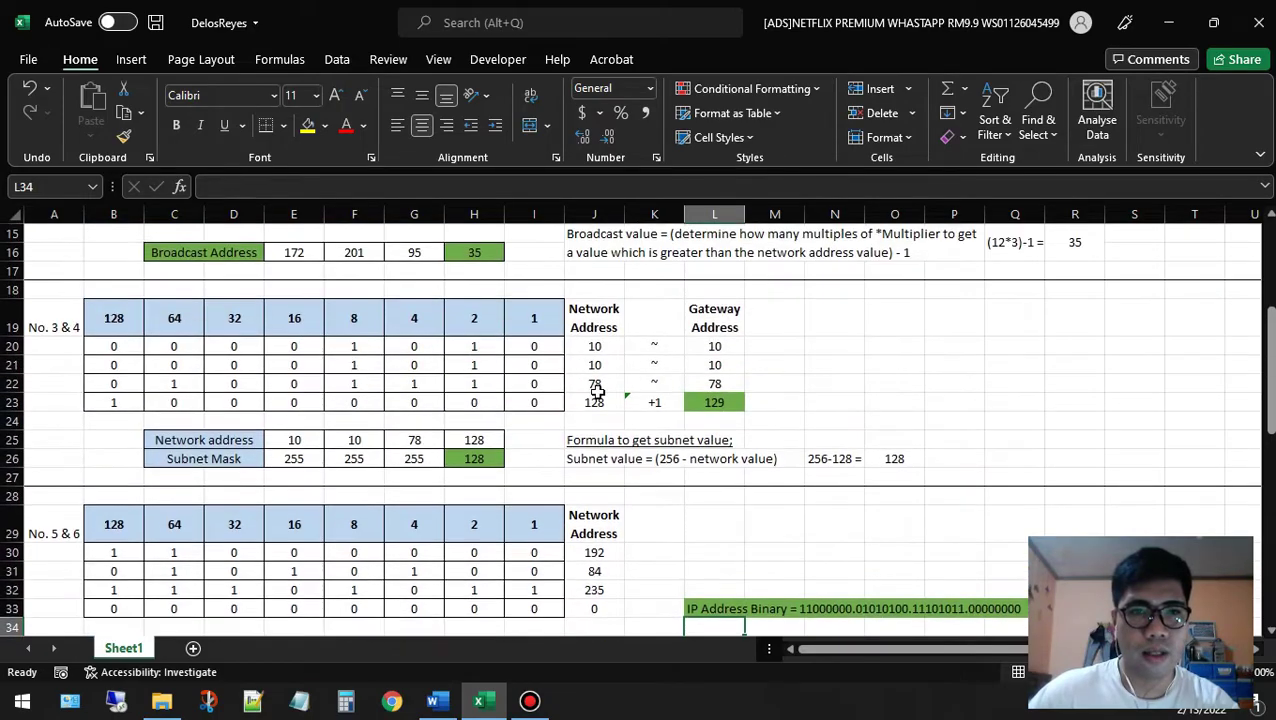
{"action": "scroll", "coordinate": [657, 516], "scroll_direction": "down", "scroll_amount": 9}
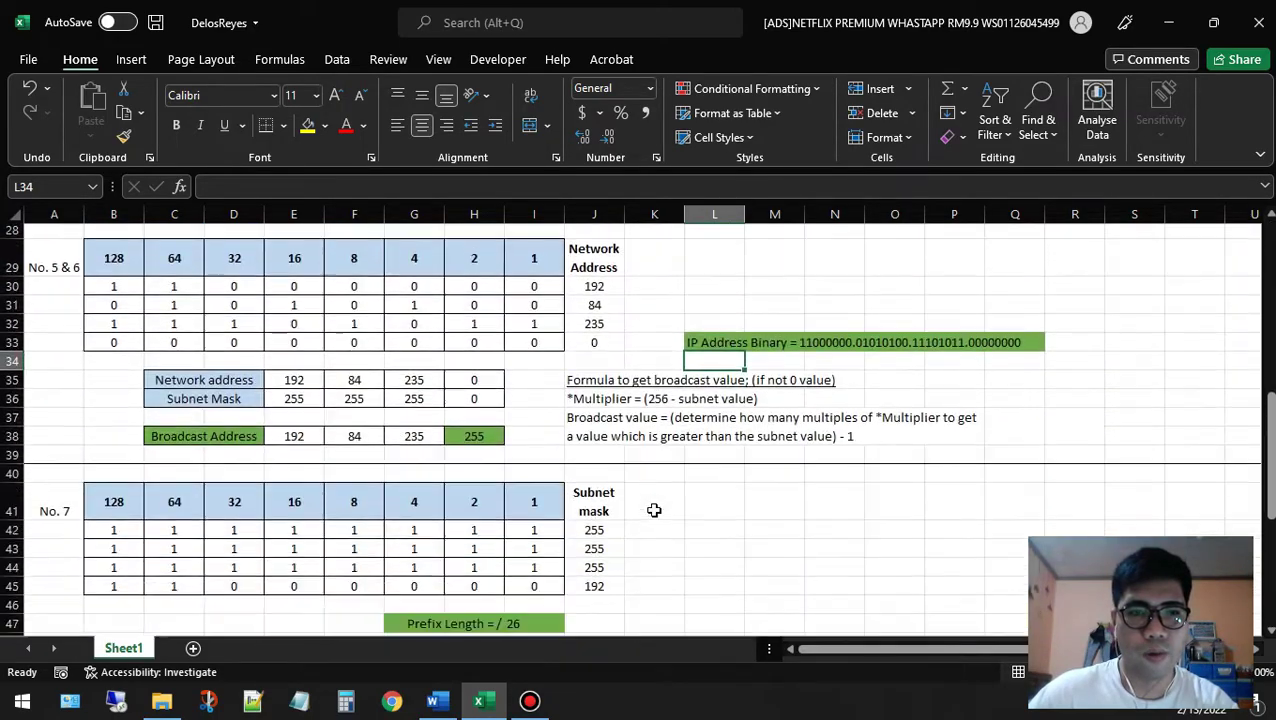
Review the multiplier formula in J36 alongside the network address row and the subnet mask octets in E36 and H36
{"action": "left_click", "coordinate": [549, 385]}
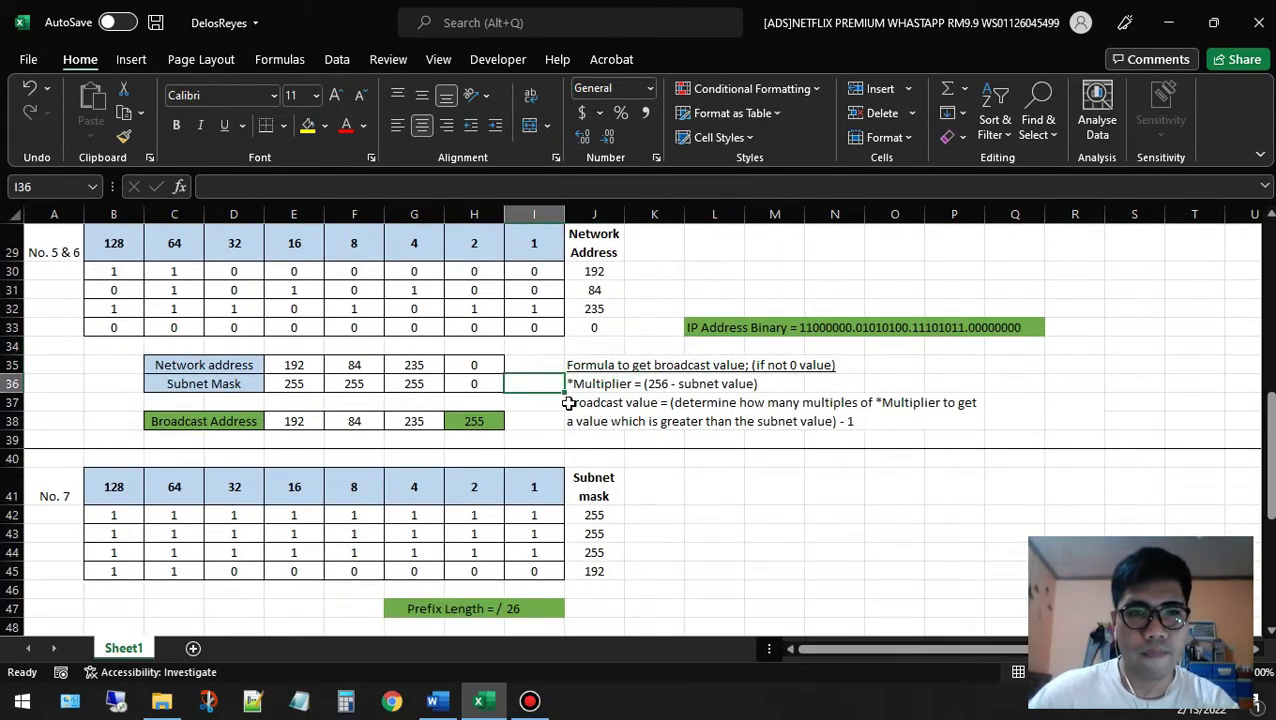
{"action": "left_click", "coordinate": [603, 385]}
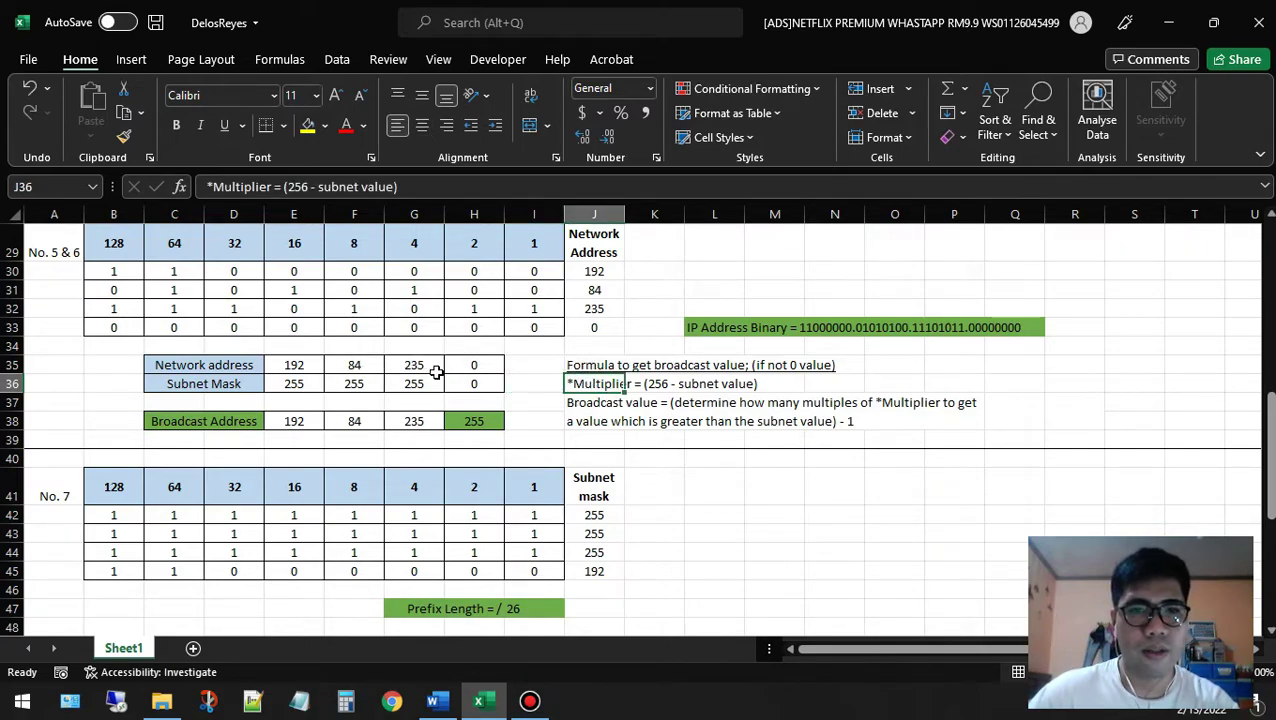
{"action": "left_click", "coordinate": [255, 367]}
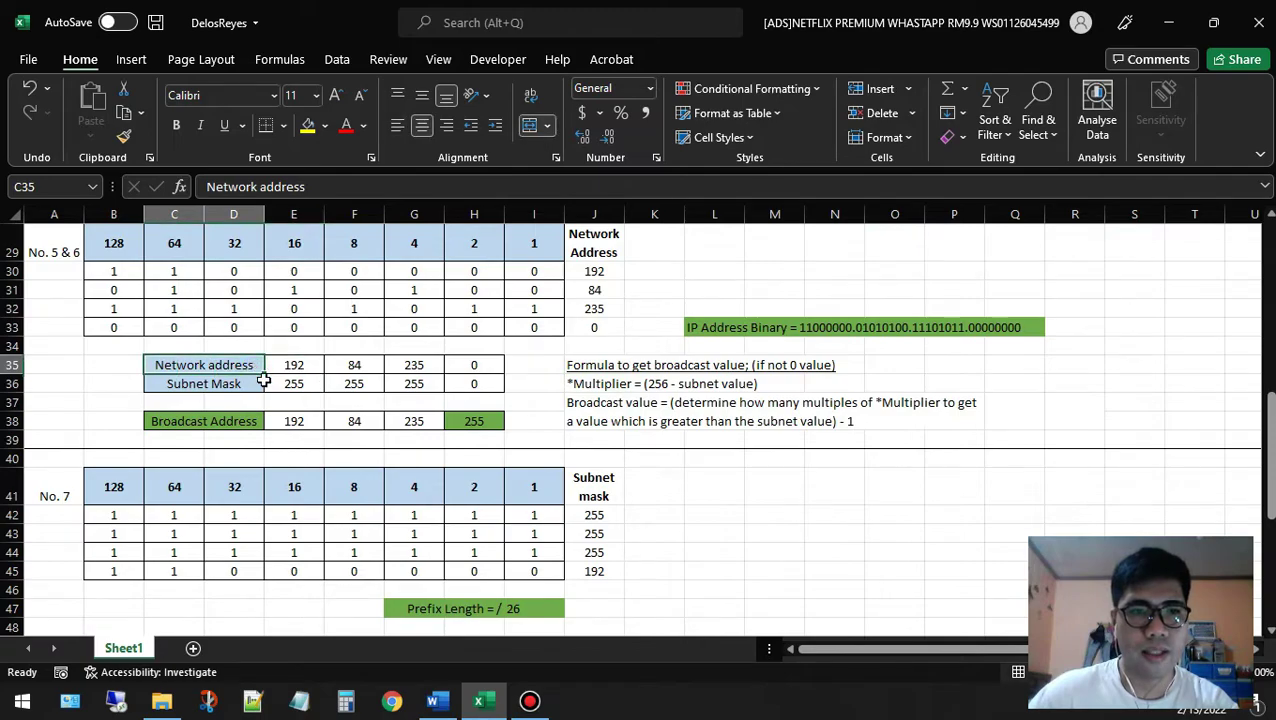
{"action": "left_click", "coordinate": [282, 383]}
{"action": "left_click", "coordinate": [458, 383]}
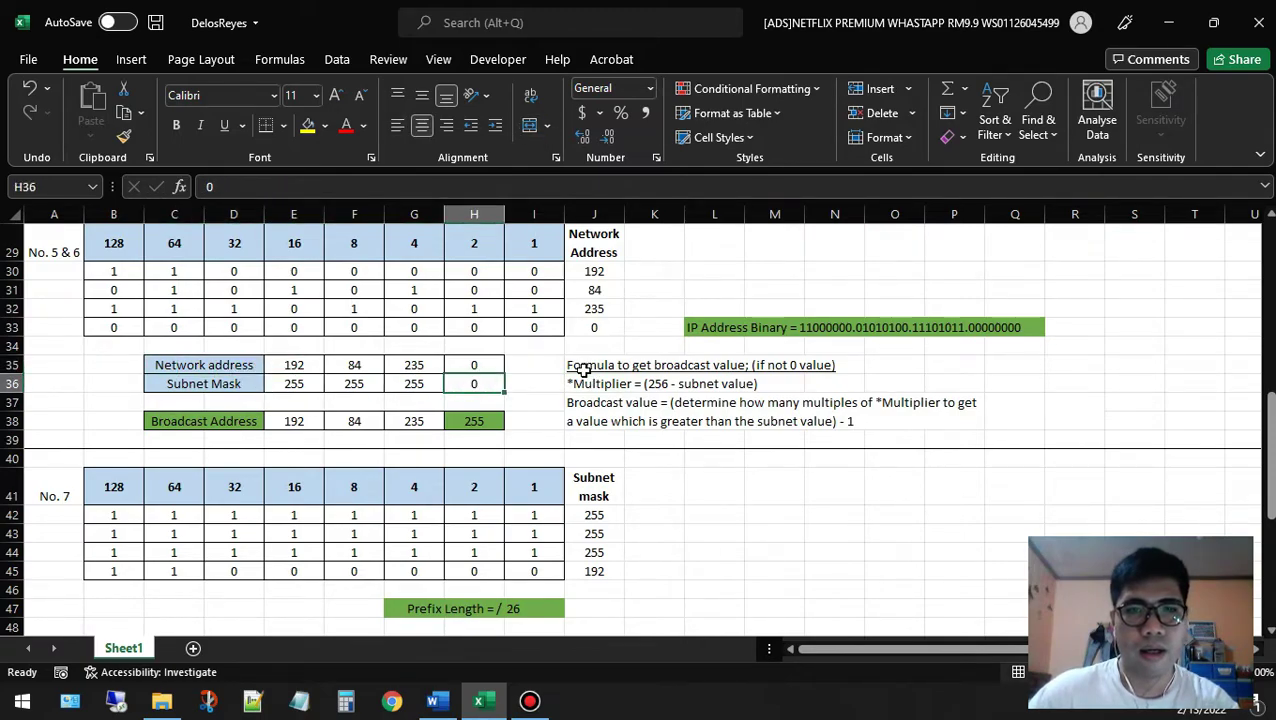
Trace the last broadcast octet from the zero octets in H35 and H36 to H38, and check the formula note beside N36
{"action": "left_click", "coordinate": [479, 360]}
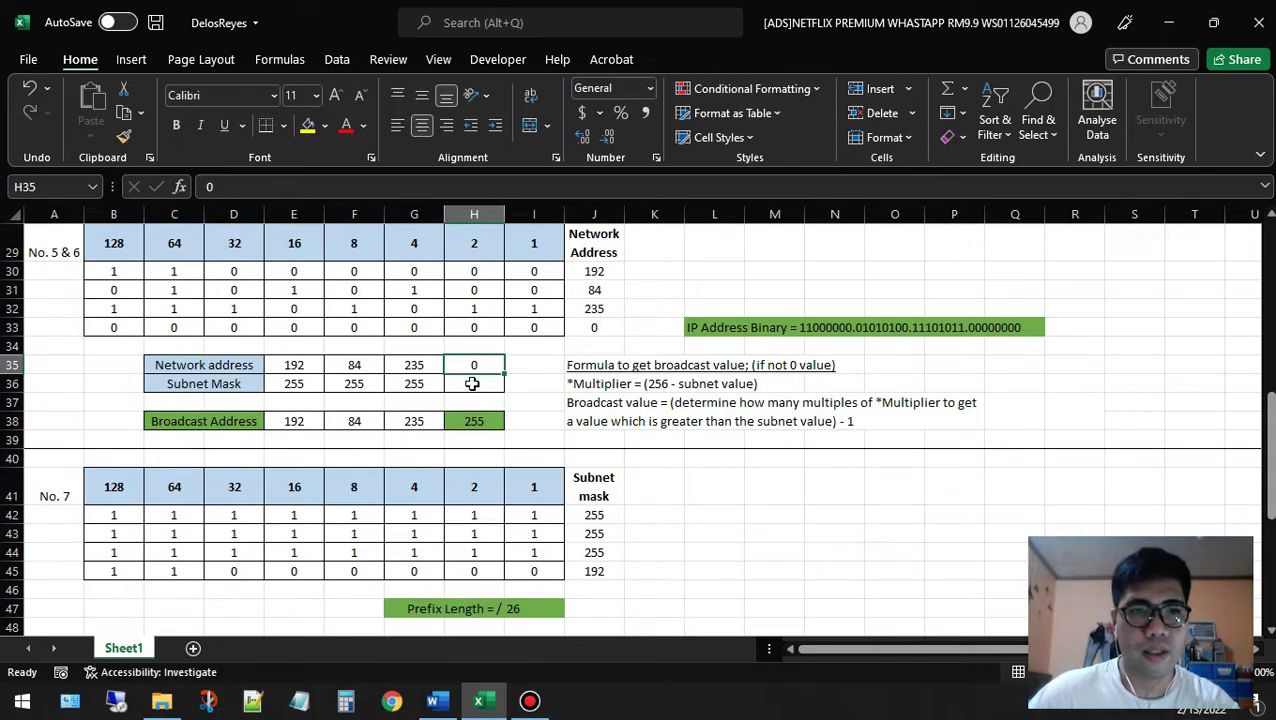
{"action": "left_click", "coordinate": [472, 384]}
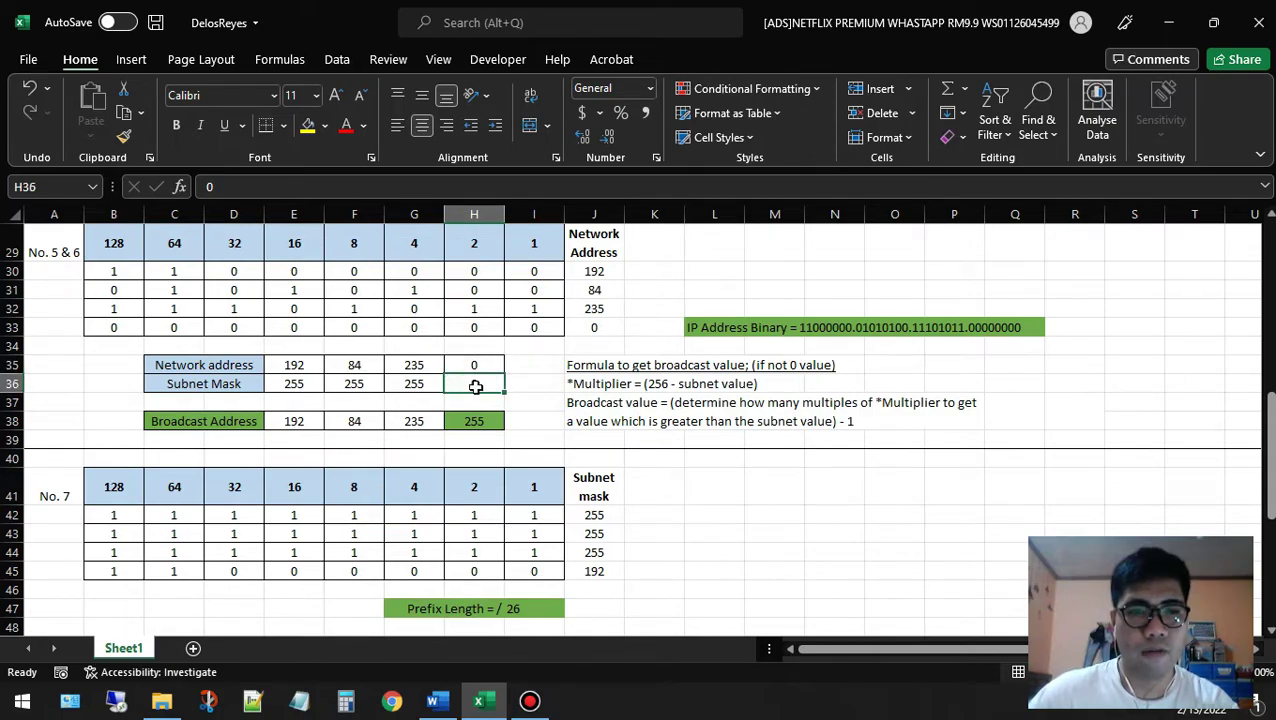
{"action": "left_click", "coordinate": [477, 421]}
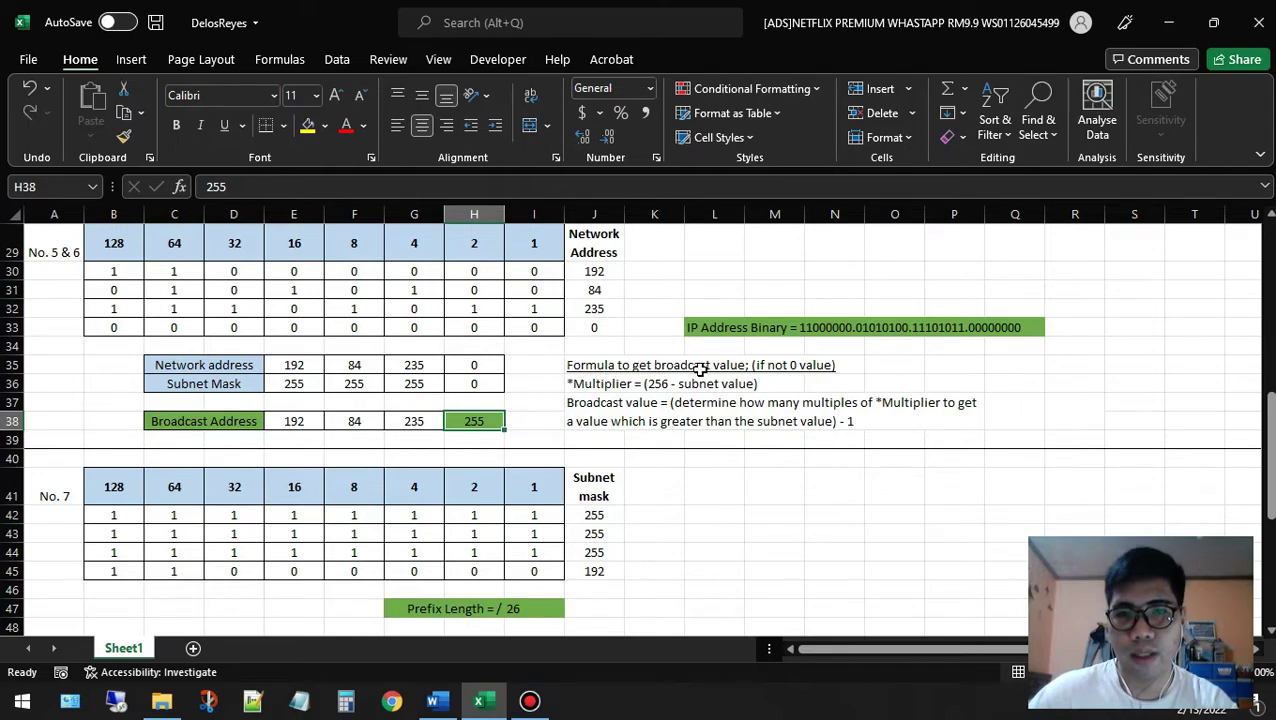
{"action": "left_click", "coordinate": [816, 382]}
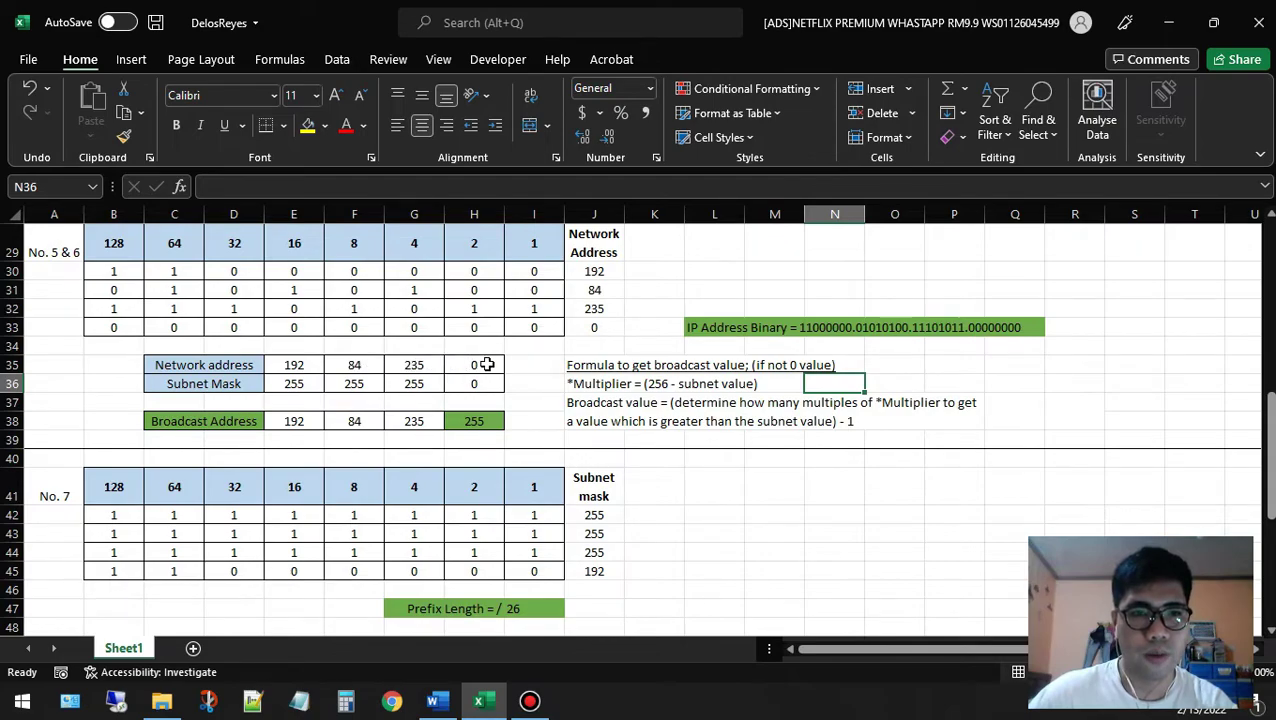
Read through the complete No. 6 broadcast address octet by octet in E38:H38
{"action": "left_click", "coordinate": [298, 428]}
{"action": "left_click", "coordinate": [350, 421]}
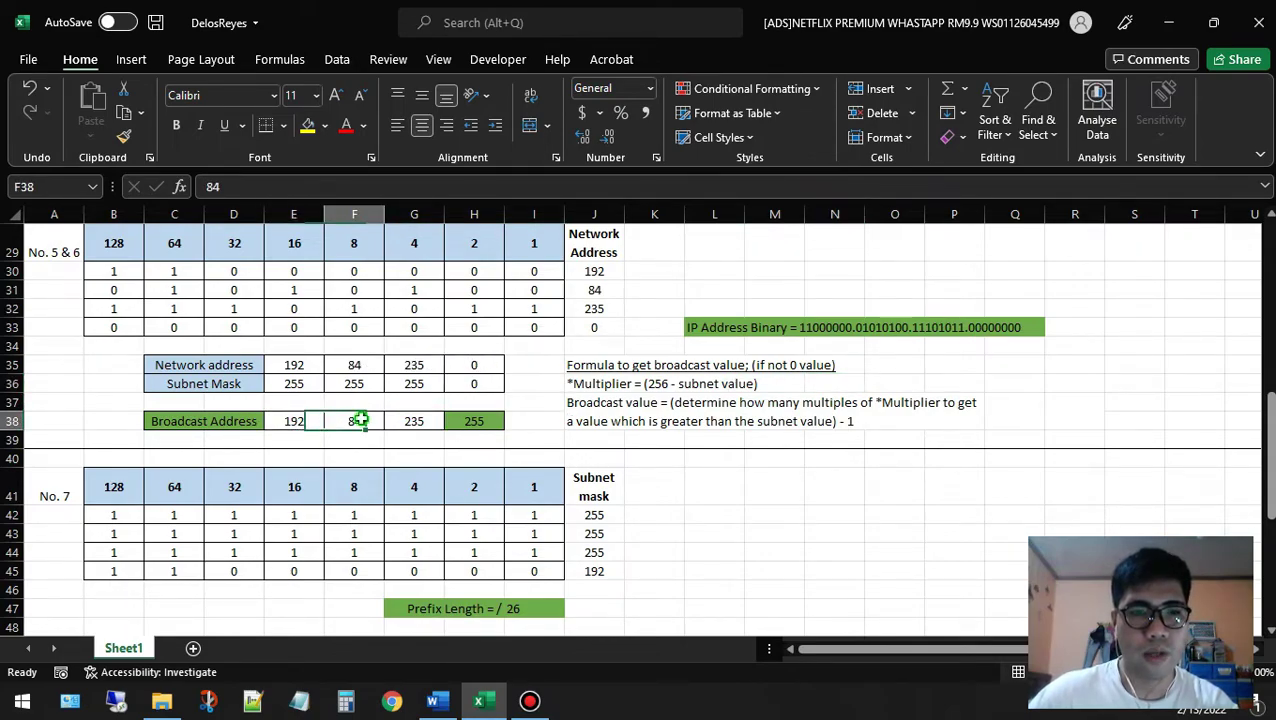
{"action": "left_click", "coordinate": [427, 421]}
{"action": "left_click", "coordinate": [470, 420]}
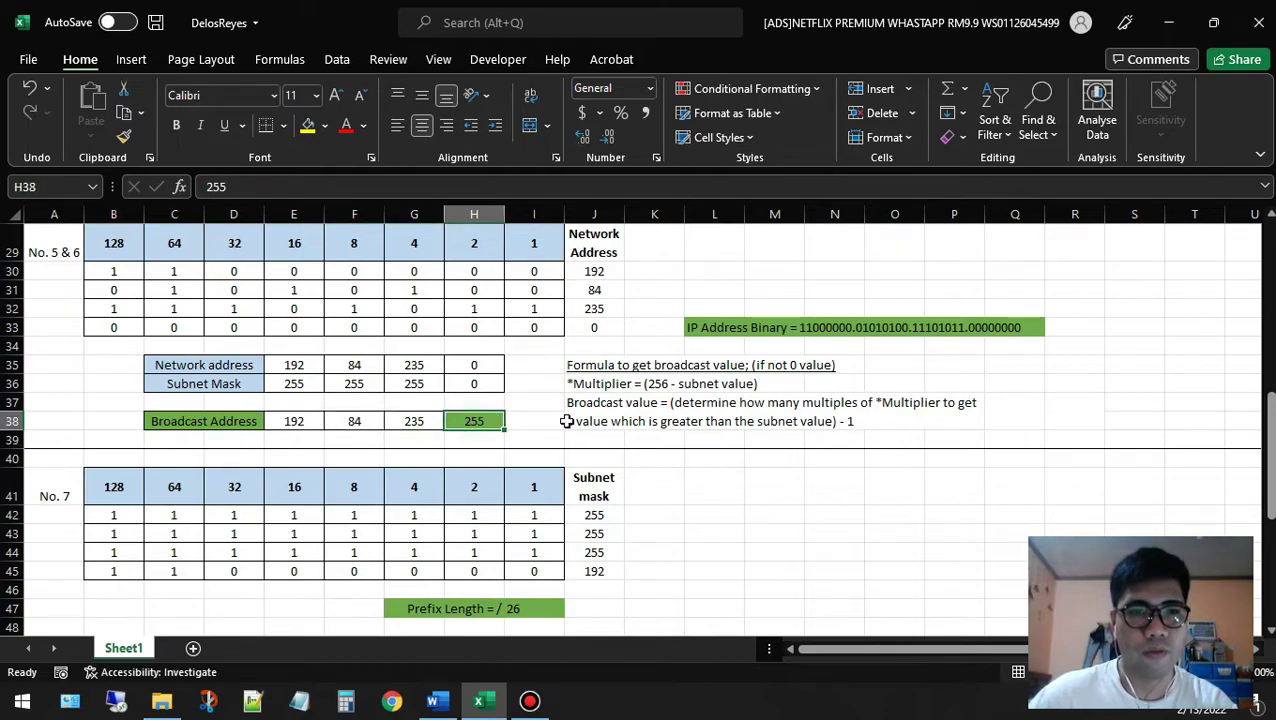
{"action": "left_click", "coordinate": [520, 418]}
Locate answer 7 in the Word document, and return to Excel's No. 7 section
{"action": "scroll", "coordinate": [524, 415], "scroll_direction": "down", "scroll_amount": 2}
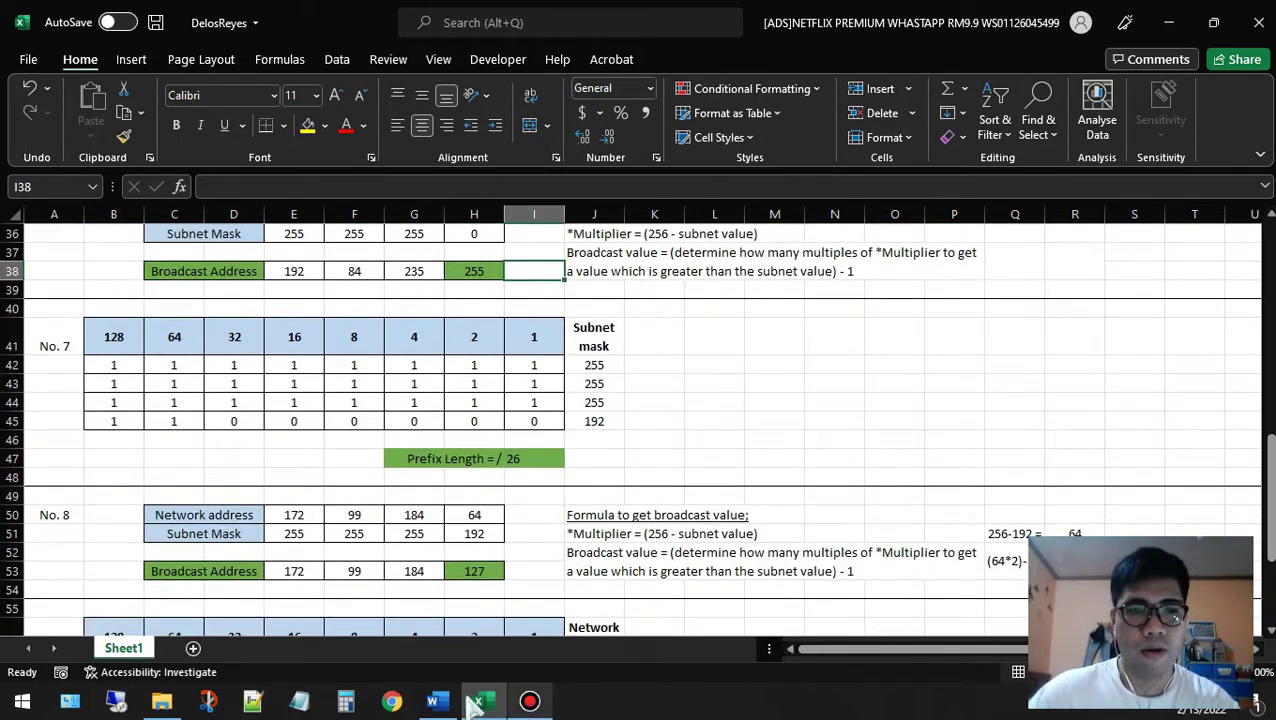
{"action": "left_click", "coordinate": [432, 701]}
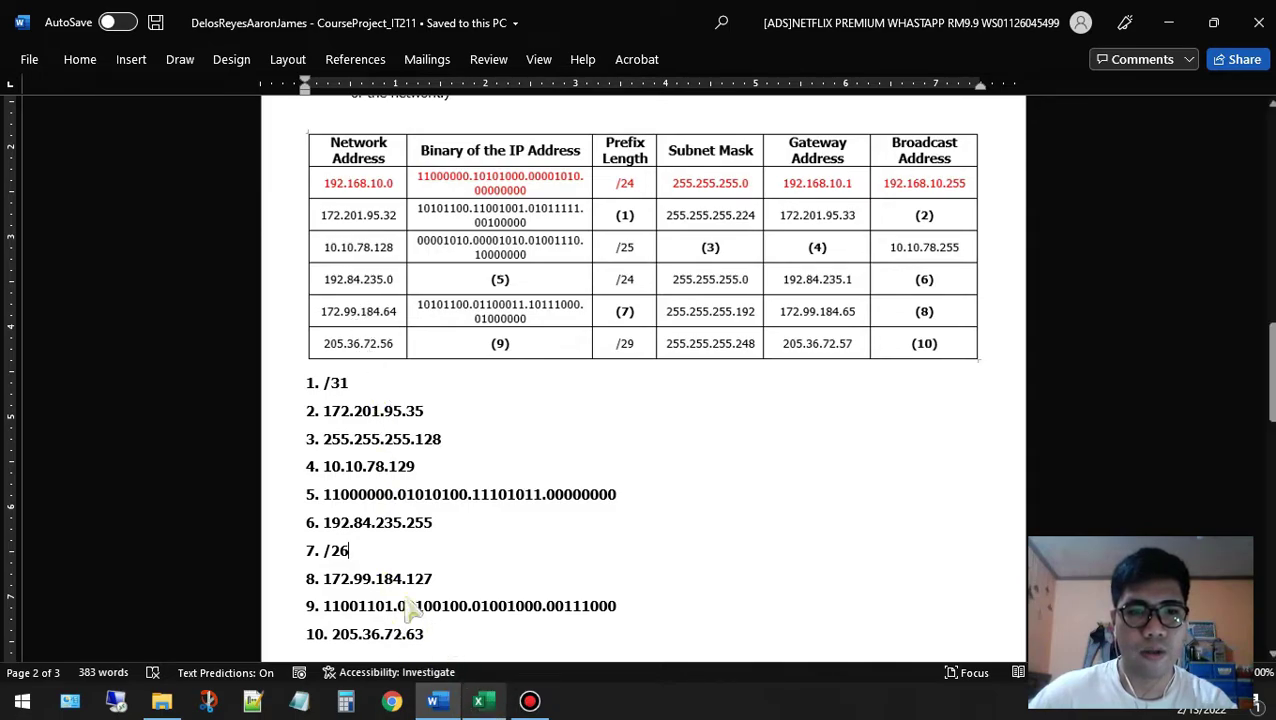
{"action": "left_click", "coordinate": [478, 701]}
{"action": "scroll", "coordinate": [458, 511], "scroll_direction": "down", "scroll_amount": 2}
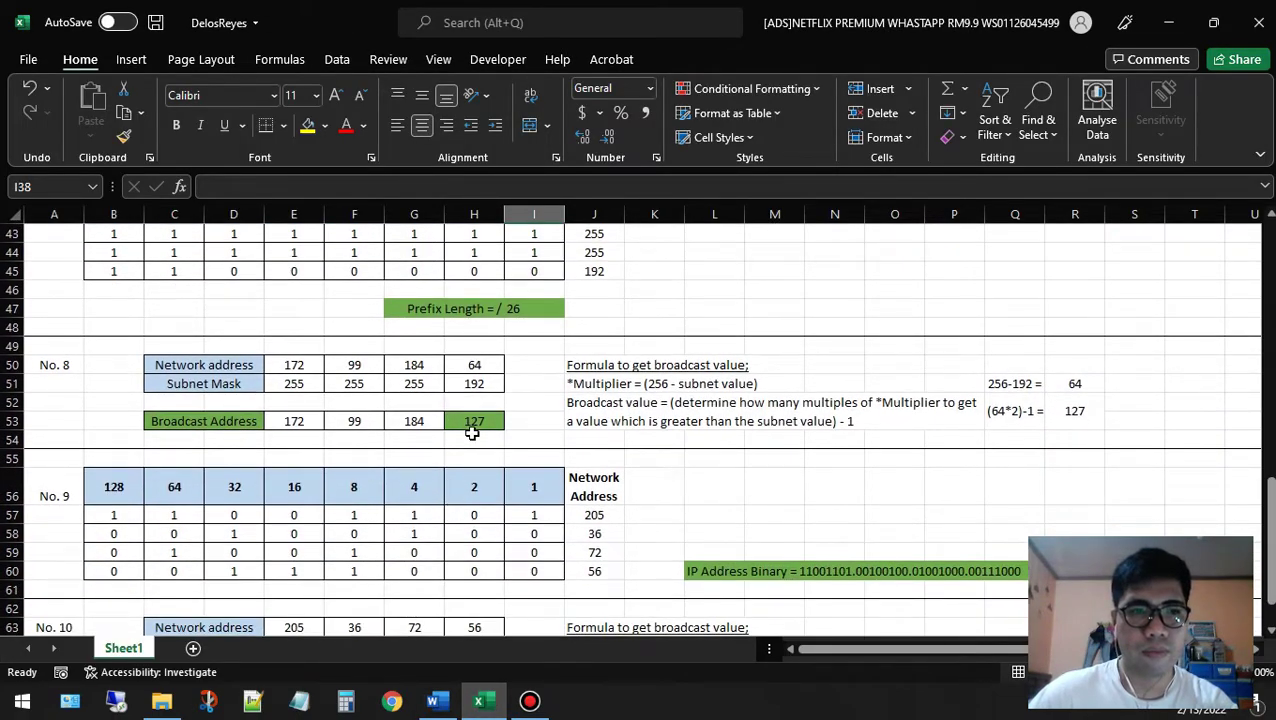
{"action": "scroll", "coordinate": [530, 380], "scroll_direction": "up", "scroll_amount": 2}
{"action": "left_click", "coordinate": [655, 420]}
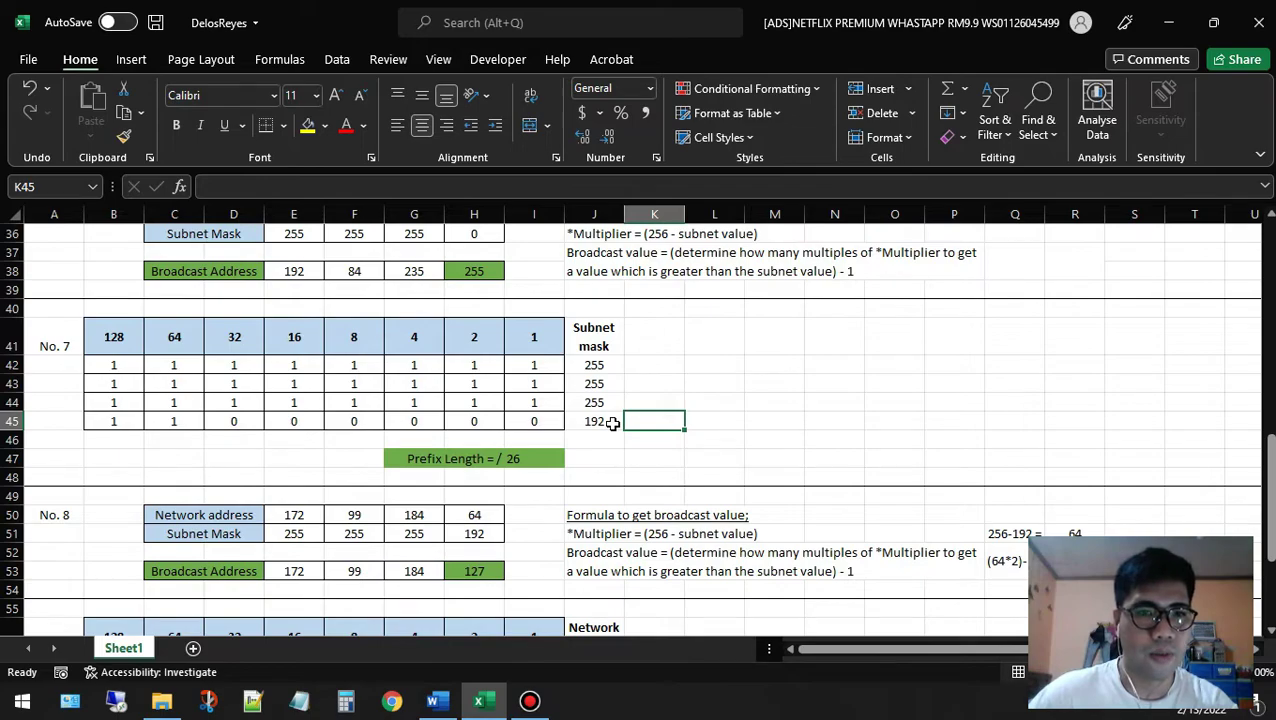
Trace the No. 7 prefix length from the subnet mask in J42:J45 through the binary bits in B42:I45 to the sum in I47
{"action": "left_click_drag", "start_coordinate": [605, 345], "coordinate": [606, 421]}
{"action": "left_click", "coordinate": [670, 366]}
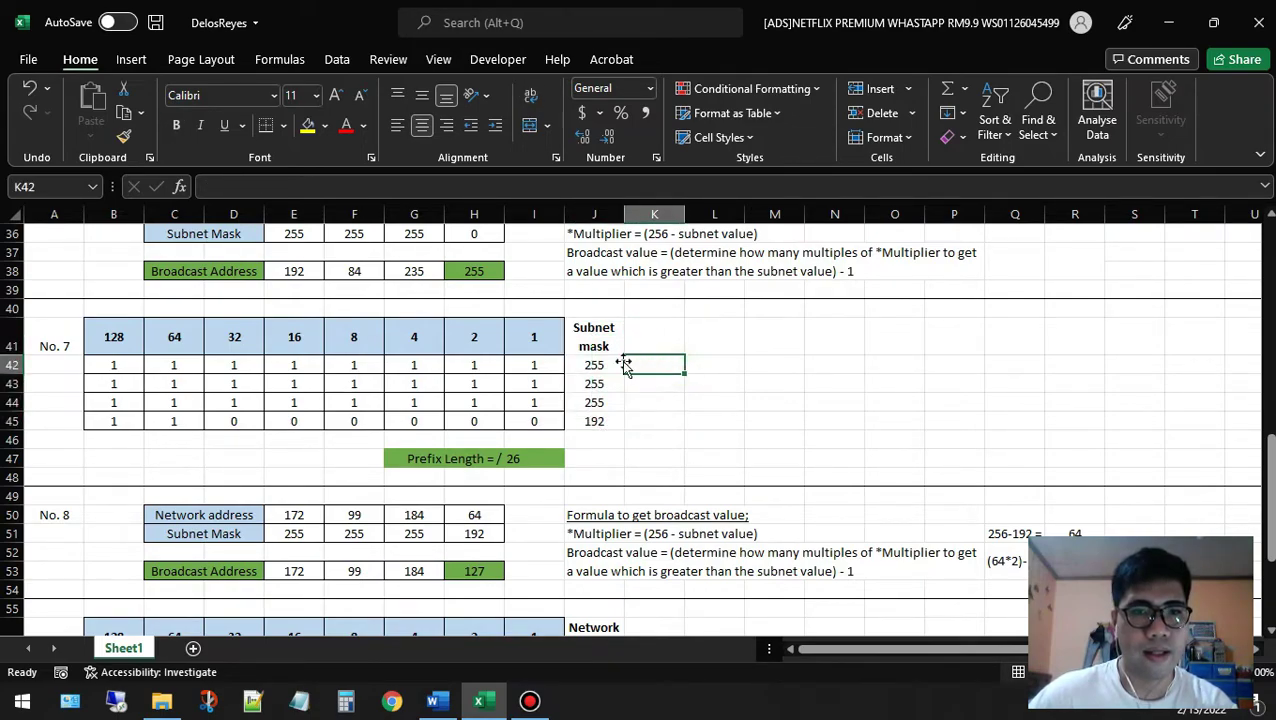
{"action": "left_click_drag", "start_coordinate": [110, 367], "coordinate": [527, 415]}
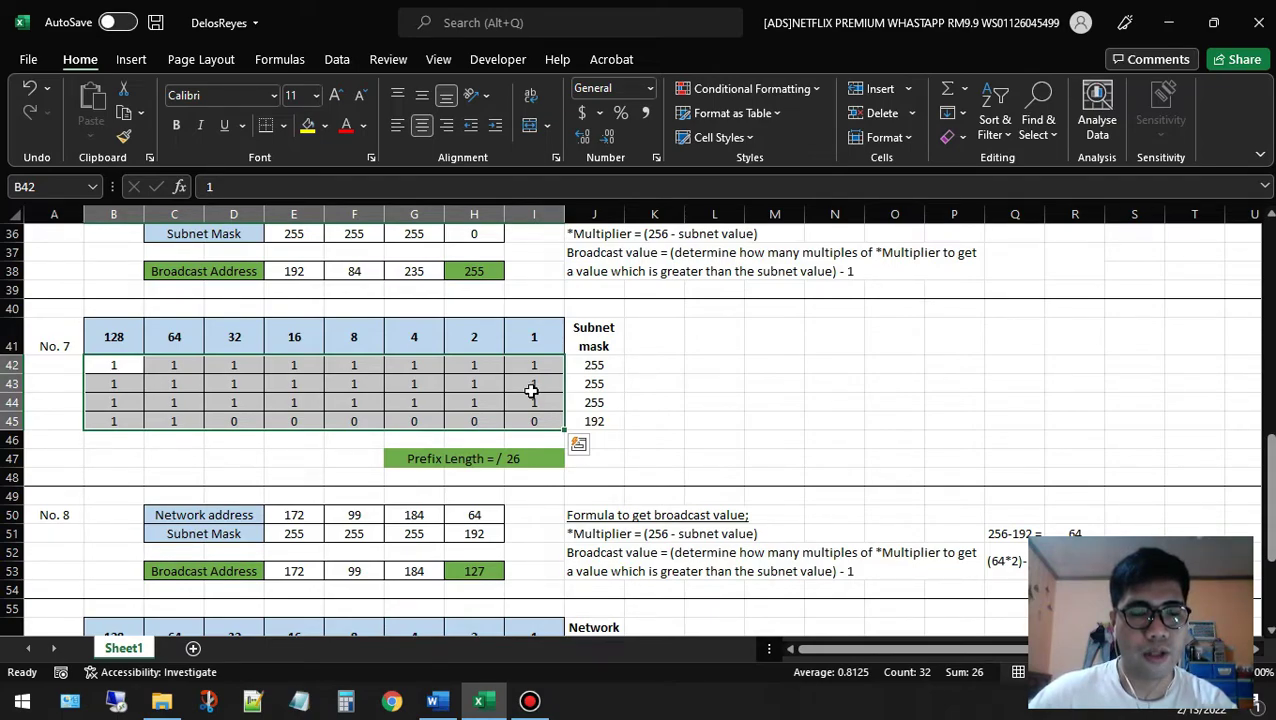
{"action": "left_click", "coordinate": [645, 385]}
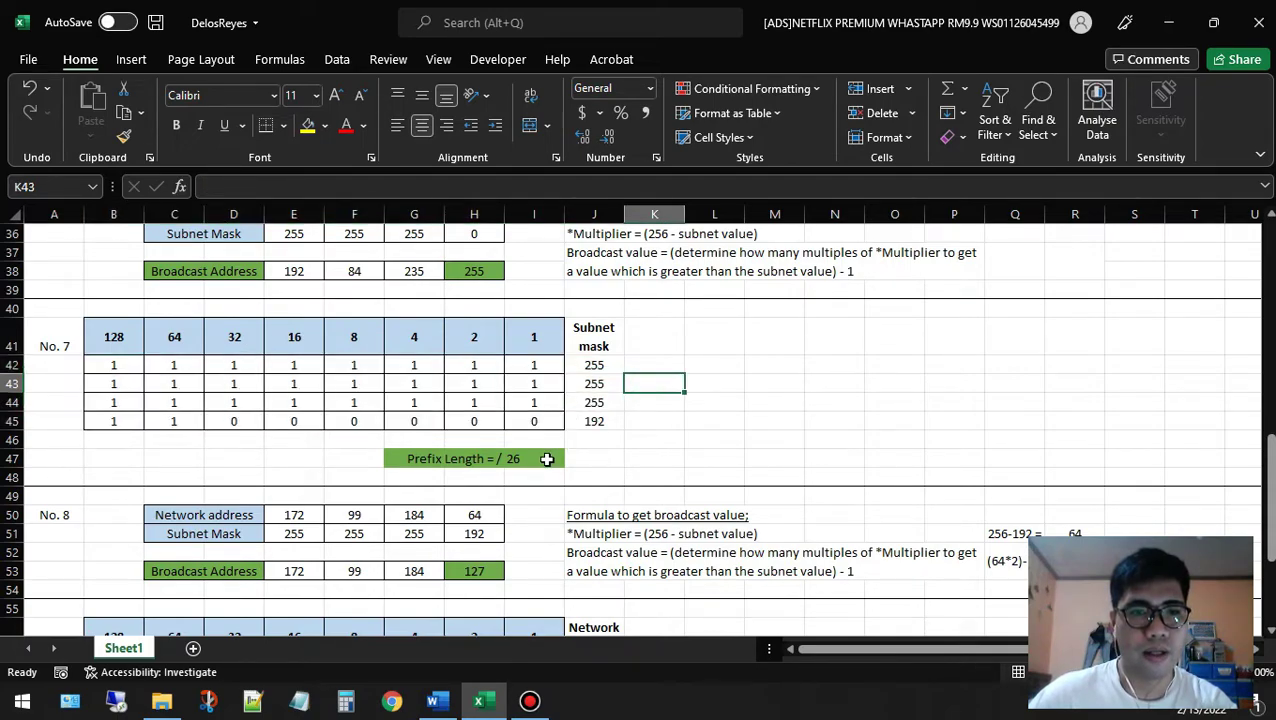
{"action": "left_click", "coordinate": [547, 459]}
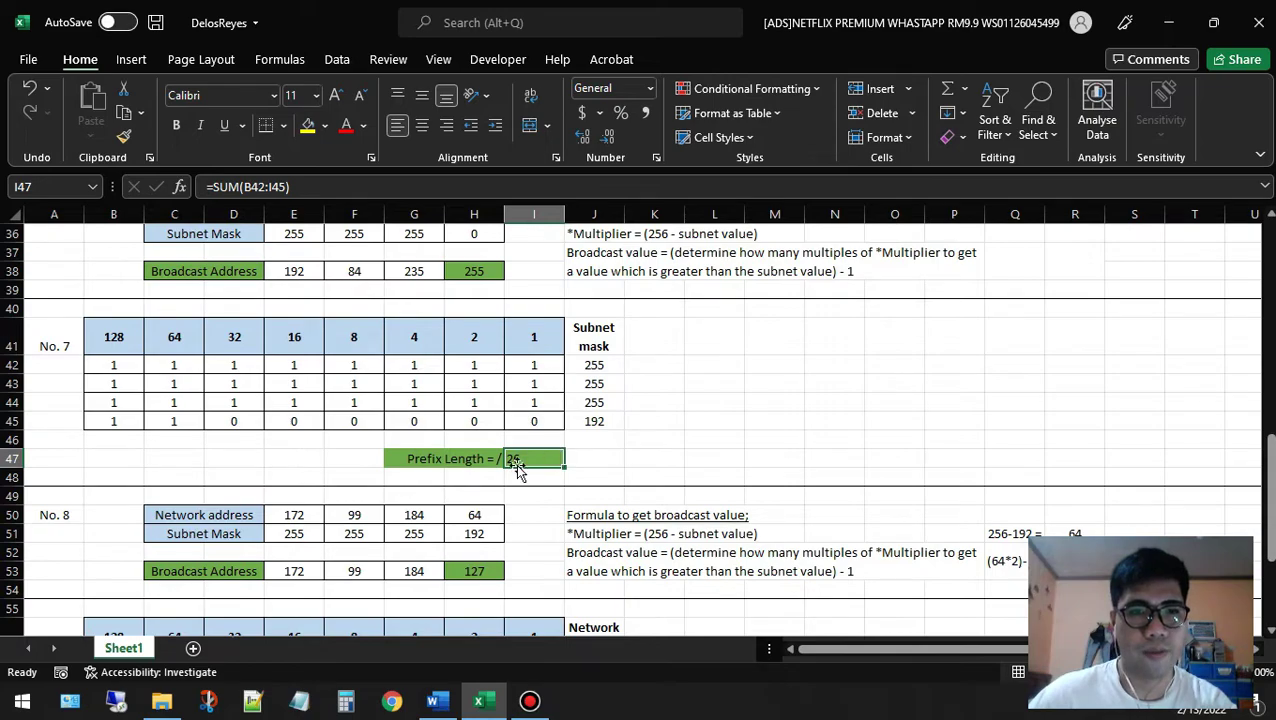
View Excel's No. 8 section, check answer 8 in the Word document, and return to the Excel calculation
{"action": "scroll", "coordinate": [545, 455], "scroll_direction": "down", "scroll_amount": 2}
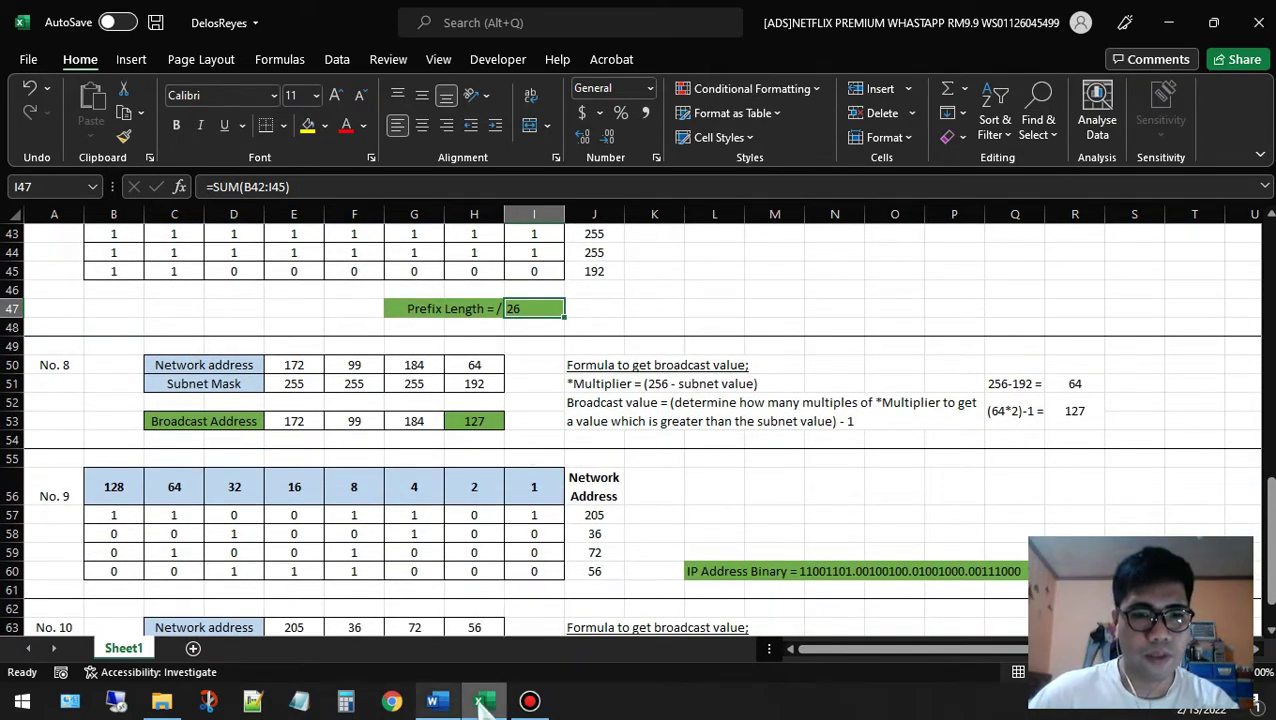
{"action": "left_click", "coordinate": [433, 701]}
{"action": "left_click", "coordinate": [465, 583]}
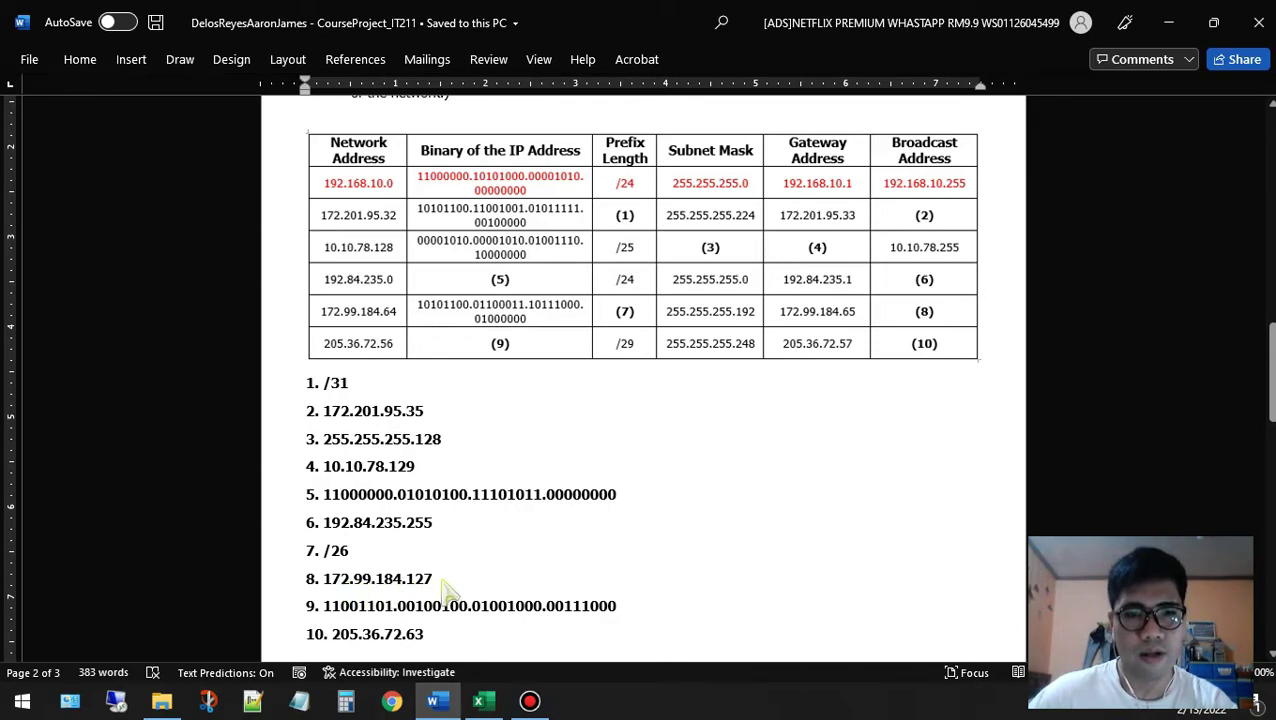
{"action": "left_click", "coordinate": [482, 702]}
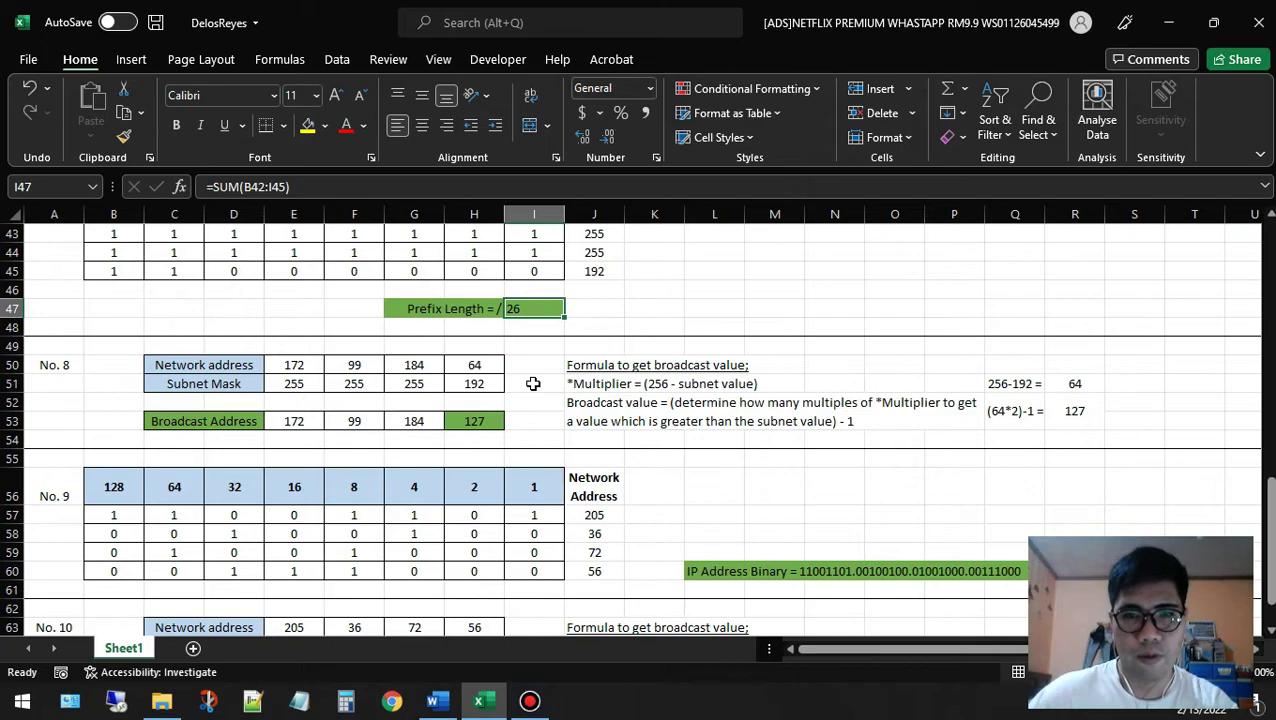
In the No. 8 broadcast value formula note in J52, replace "subnet value" with "network value"
{"action": "left_click", "coordinate": [820, 421]}
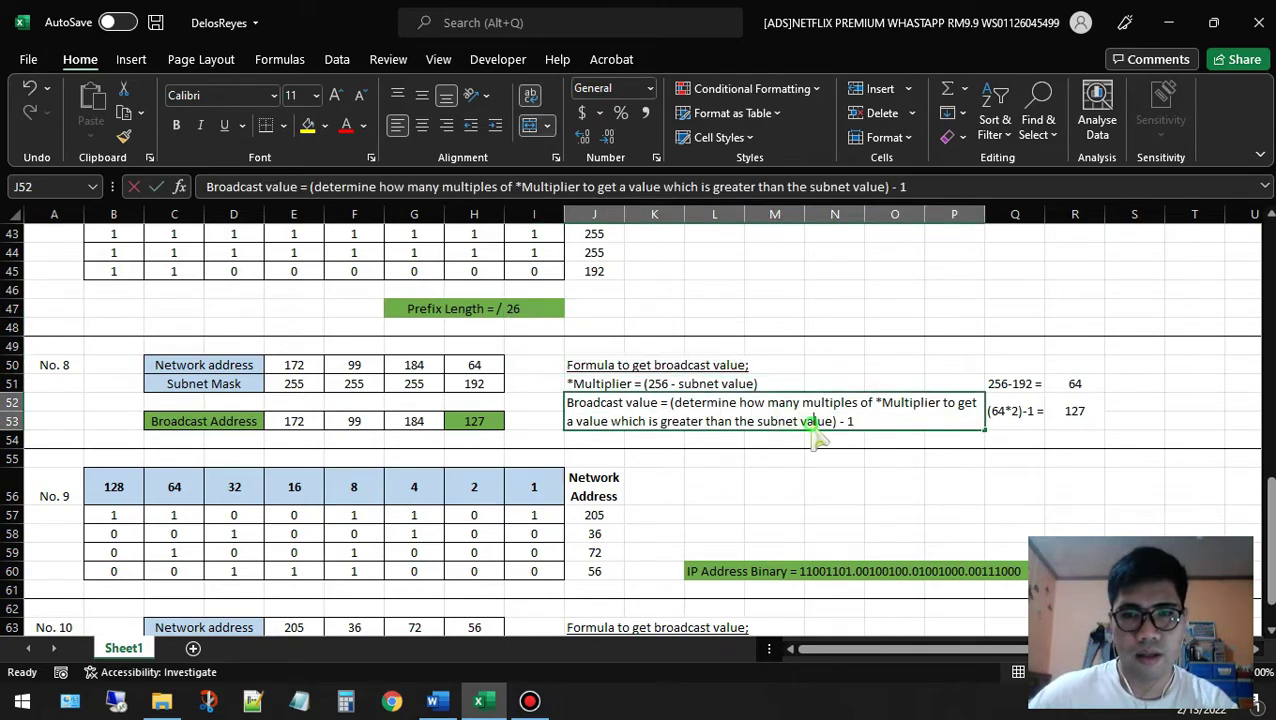
{"action": "double_click", "coordinate": [829, 421]}
{"action": "left_click_drag", "start_coordinate": [829, 421], "coordinate": [757, 423]}
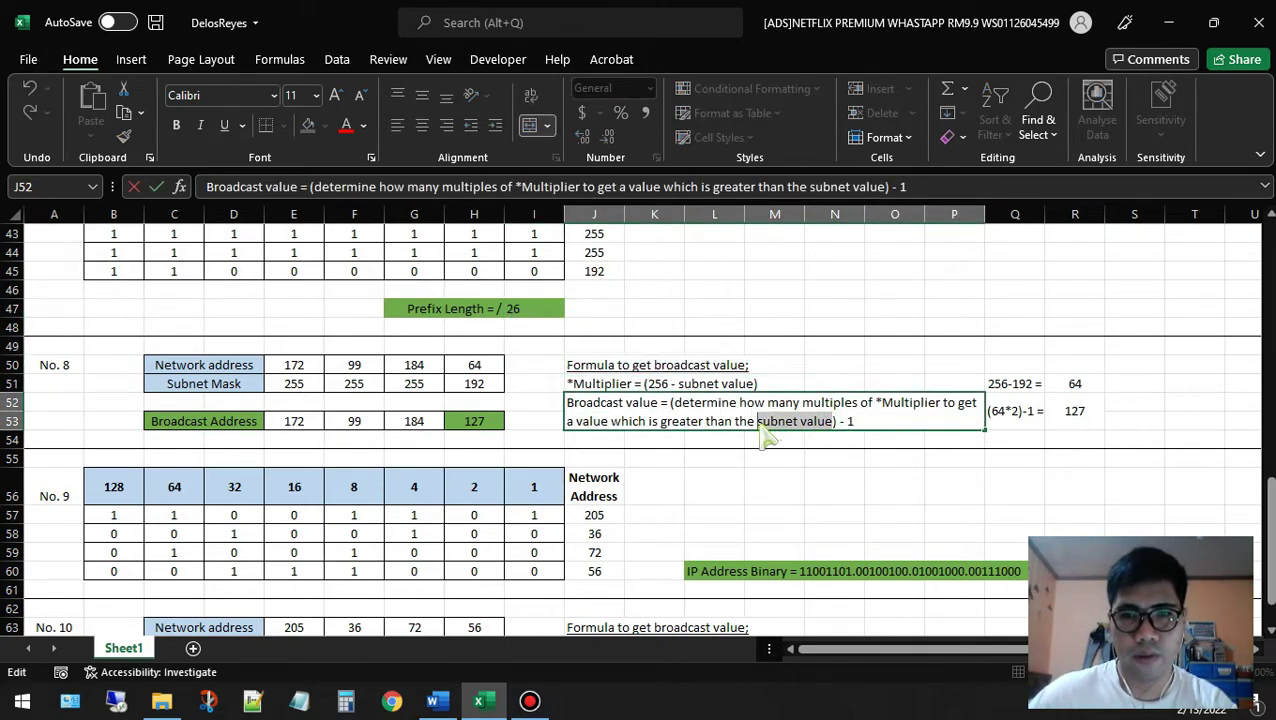
{"action": "type", "text": "network val"}
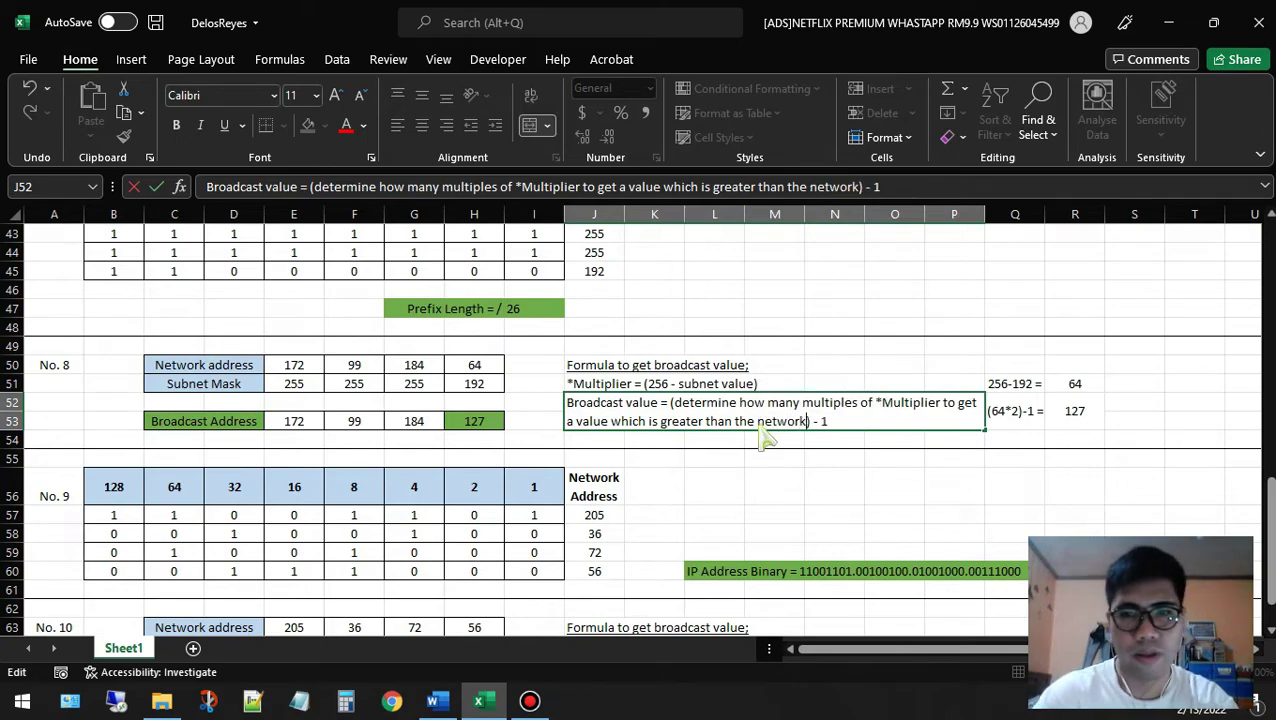
{"action": "type", "text": "ue"}
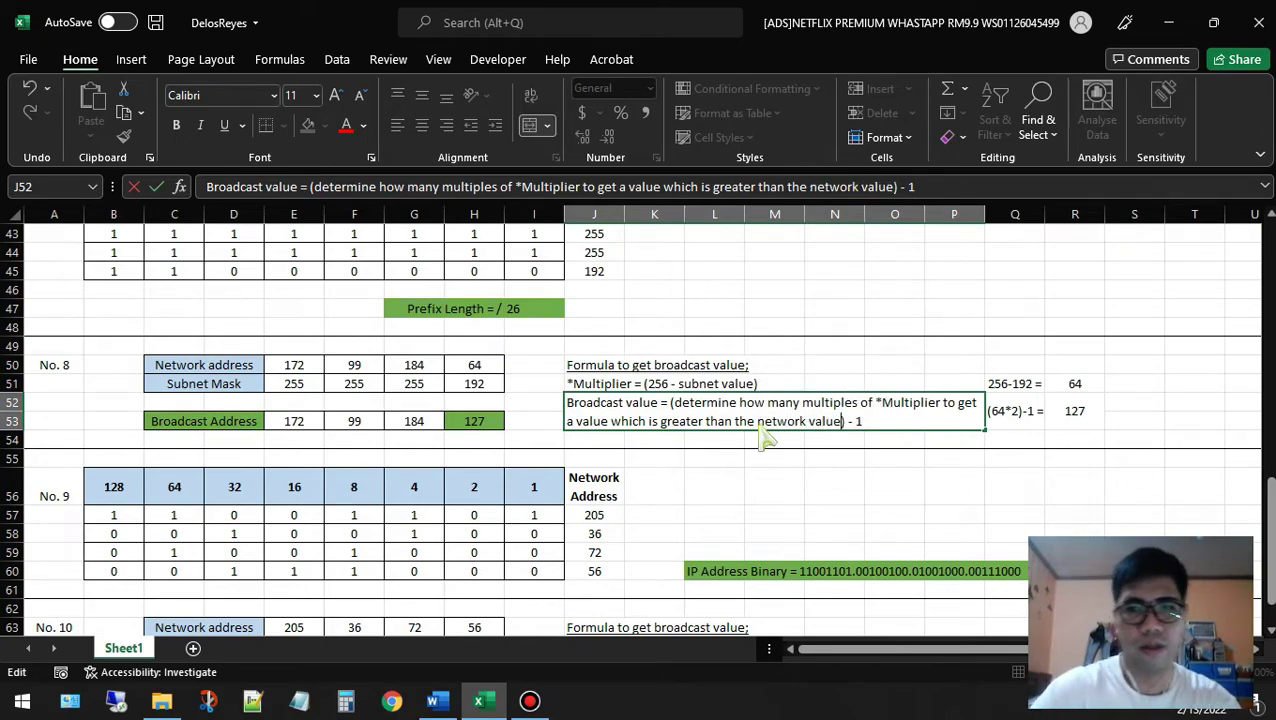
{"action": "left_click", "coordinate": [815, 381]}
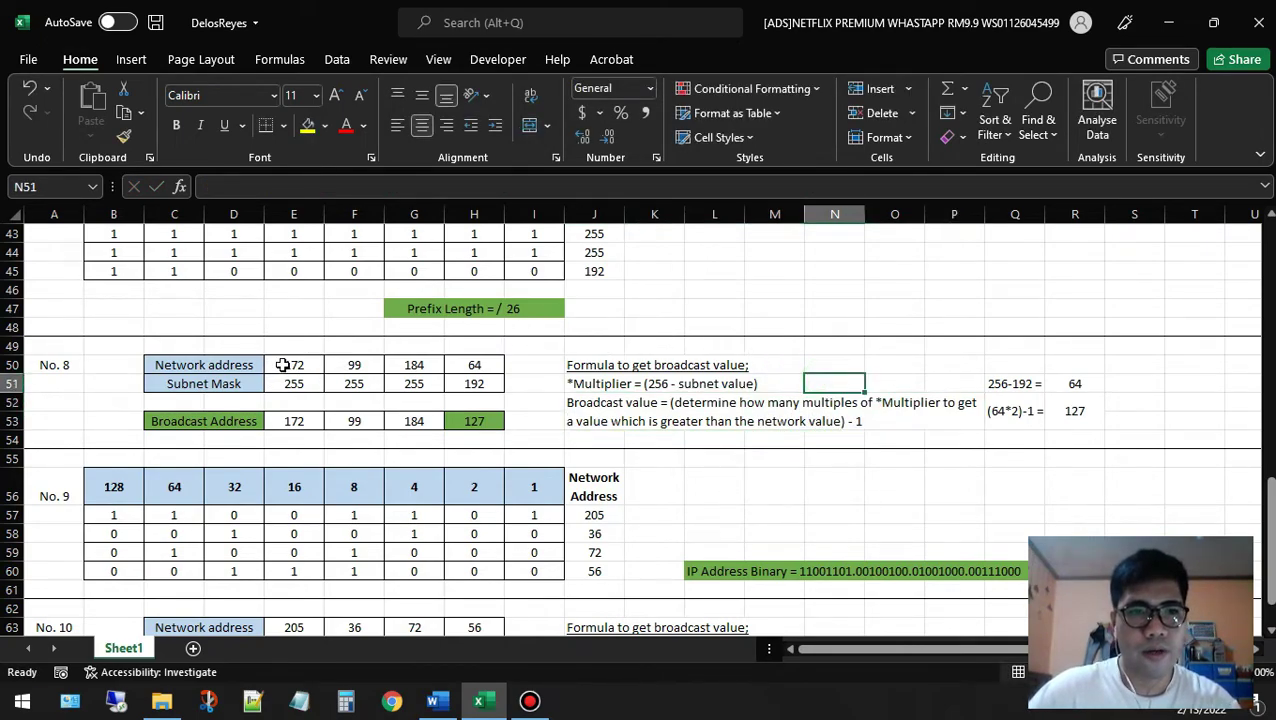
Compare the No. 8 network address and subnet mask in E50:H51 with the broadcast address octets in row 53
{"action": "left_click_drag", "start_coordinate": [280, 383], "coordinate": [473, 365]}
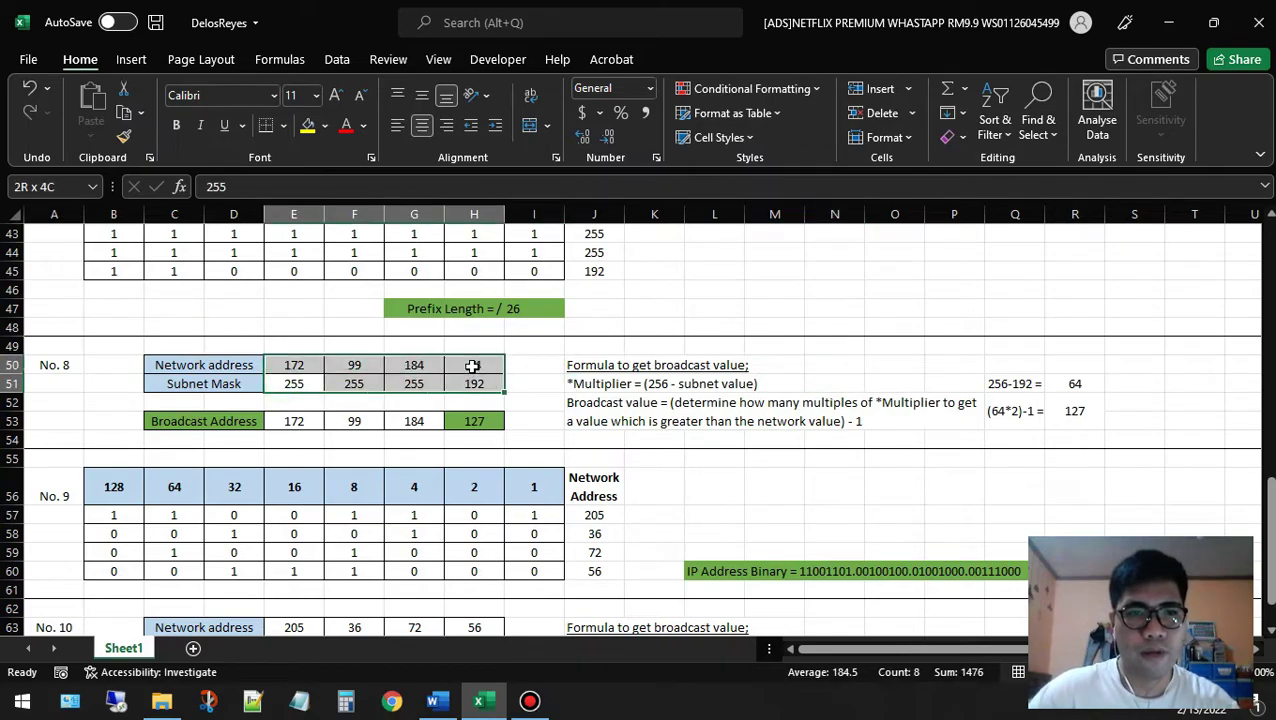
{"action": "left_click", "coordinate": [557, 365]}
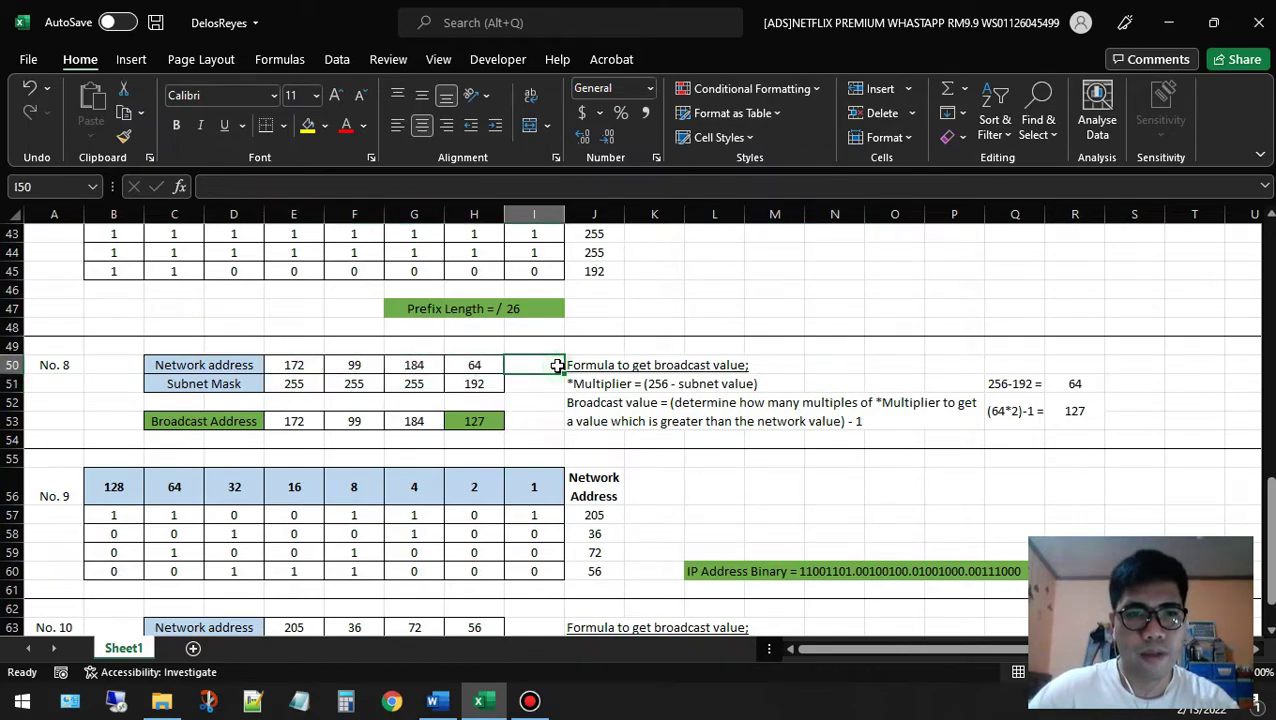
{"action": "left_click", "coordinate": [294, 385]}
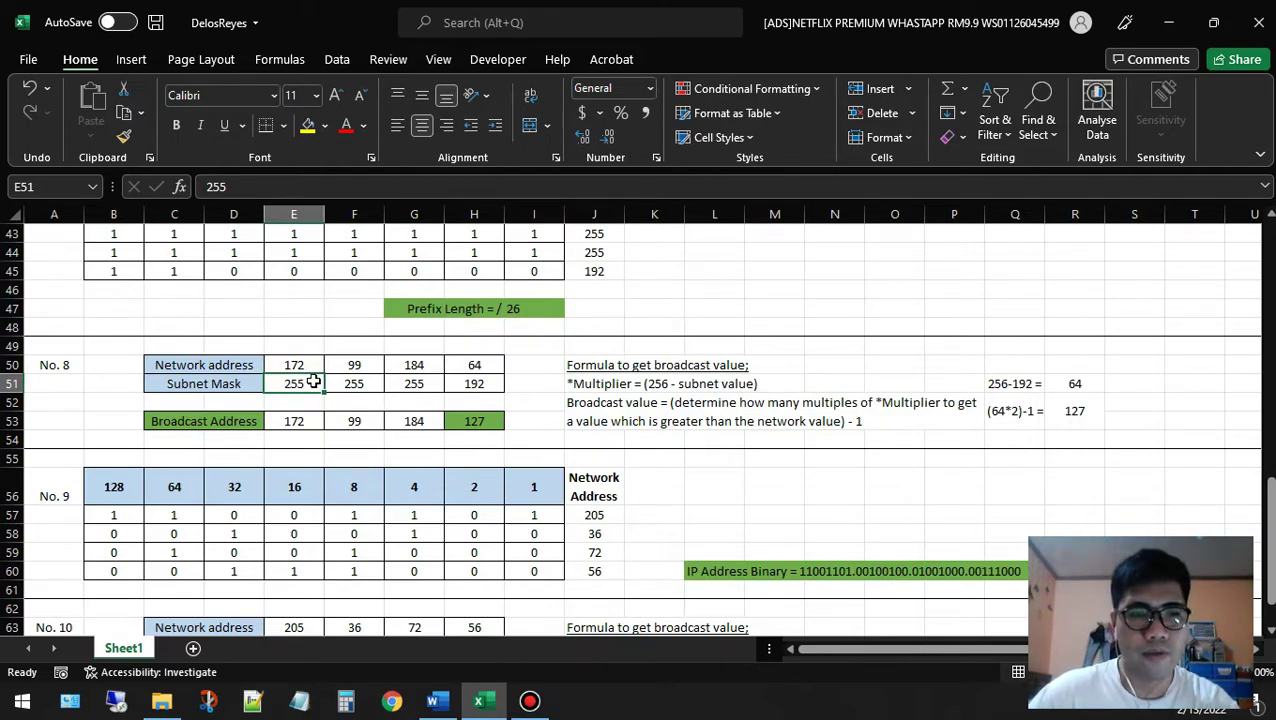
{"action": "left_click", "coordinate": [299, 364]}
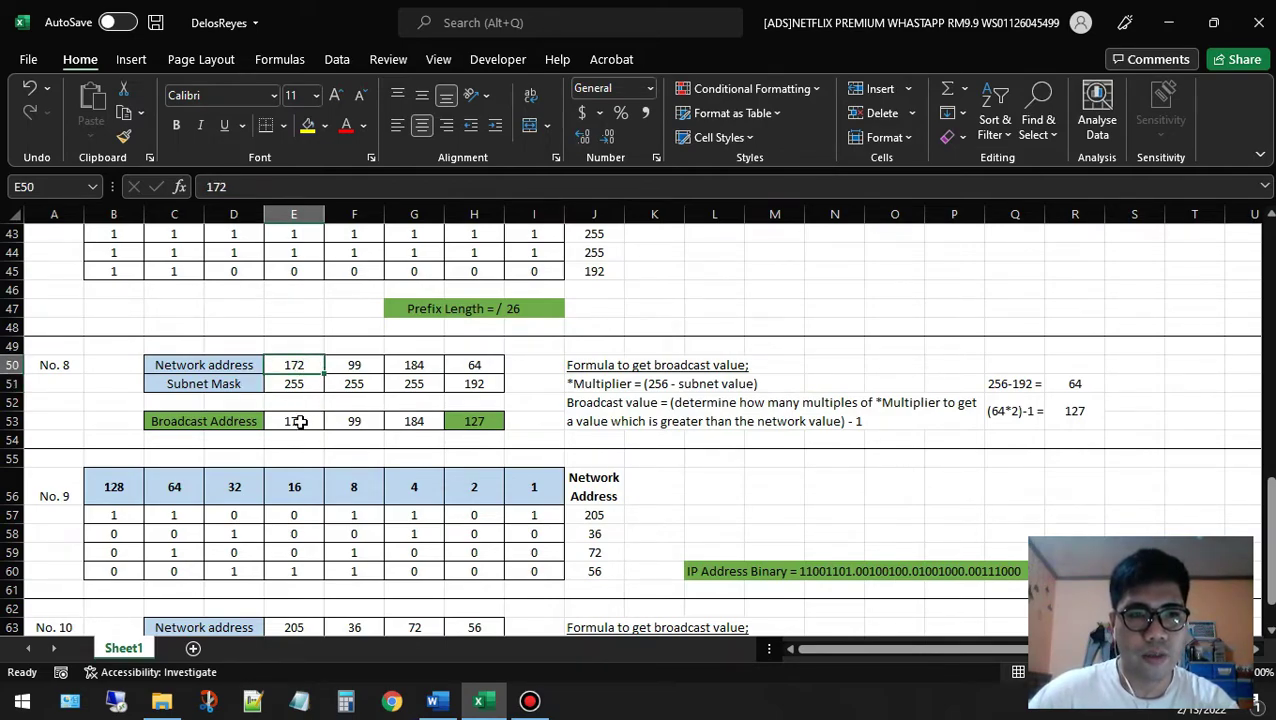
{"action": "left_click", "coordinate": [358, 384]}
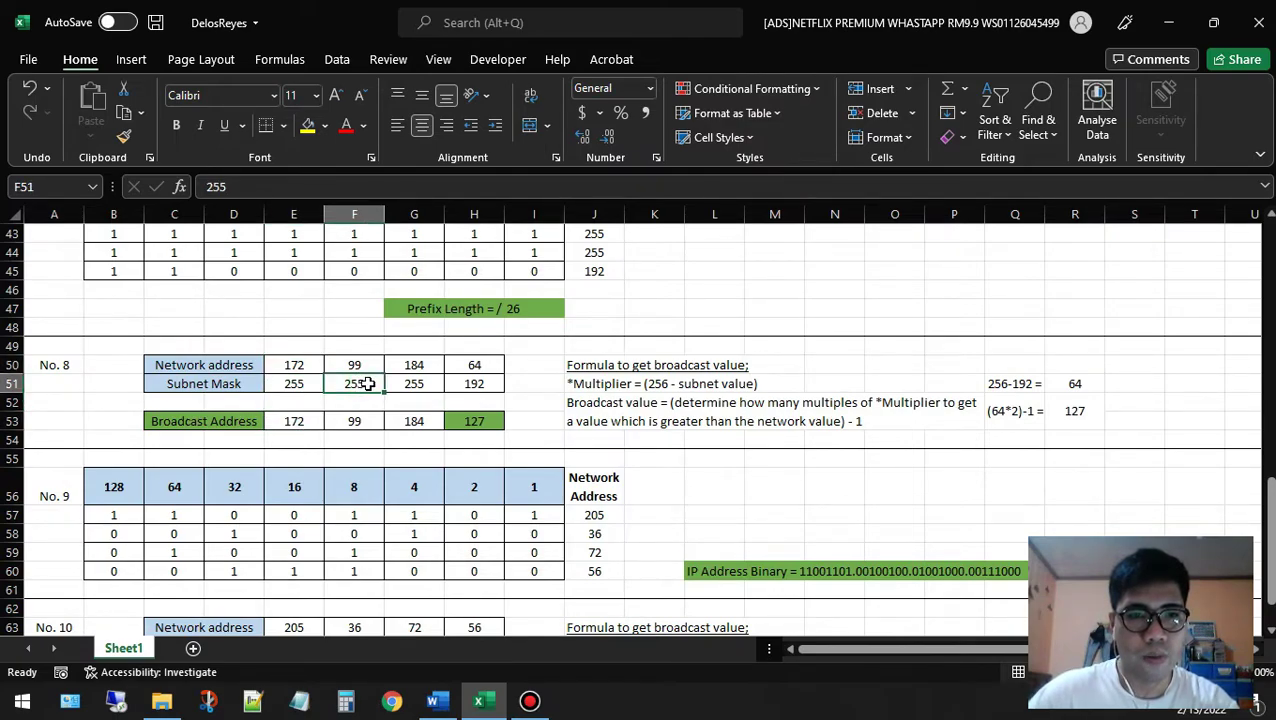
{"action": "left_click", "coordinate": [355, 420]}
{"action": "left_click", "coordinate": [418, 420]}
{"action": "left_click", "coordinate": [428, 390]}
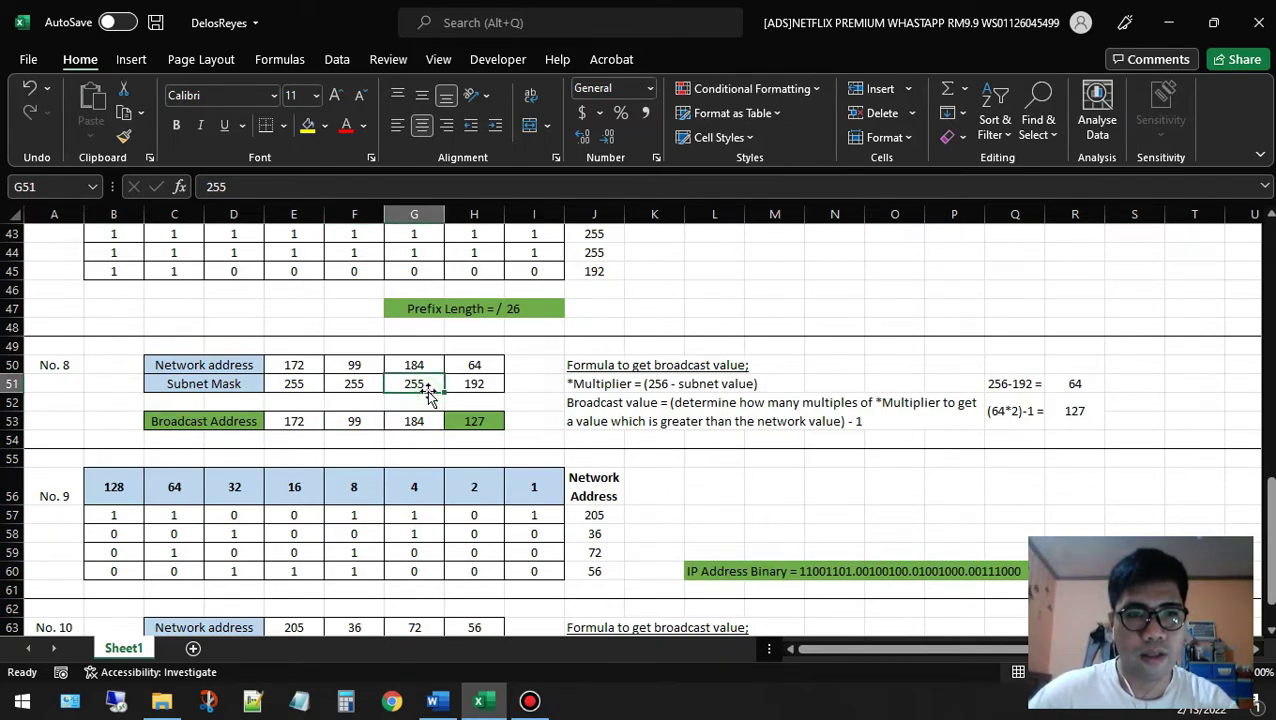
{"action": "left_click", "coordinate": [424, 421]}
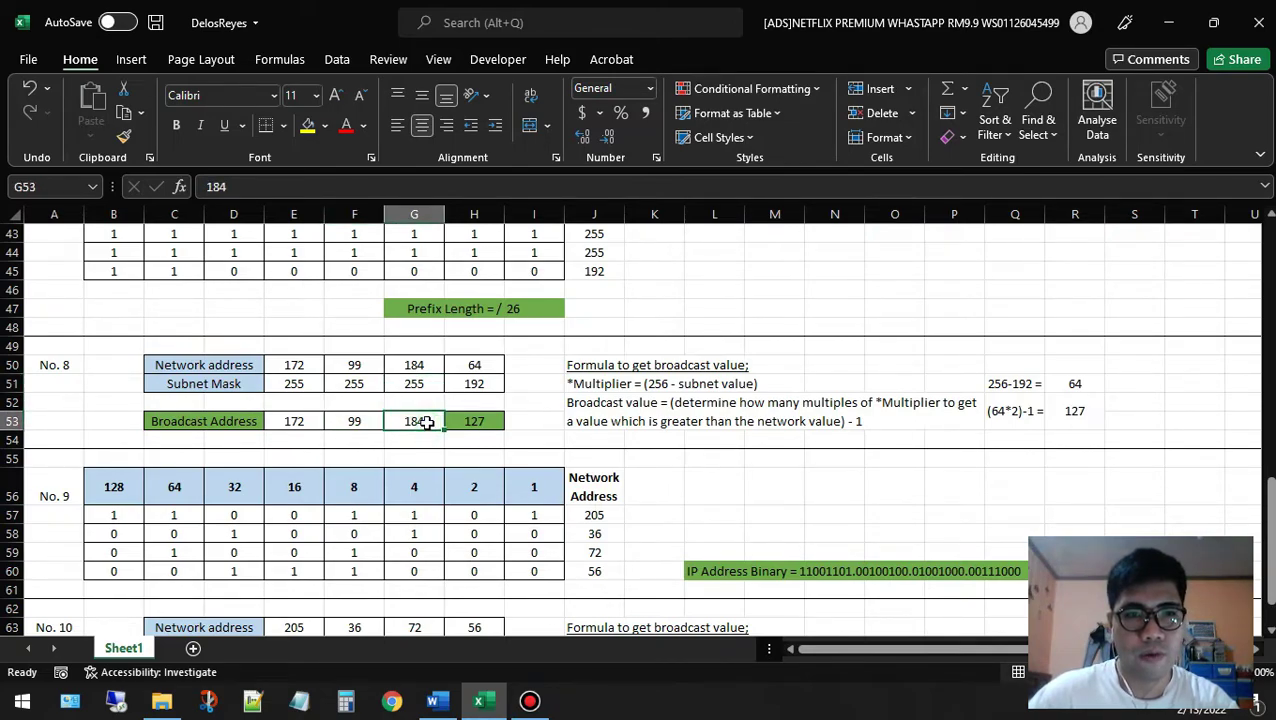
{"action": "left_click", "coordinate": [476, 418]}
{"action": "left_click_drag", "start_coordinate": [497, 411], "coordinate": [524, 398]}
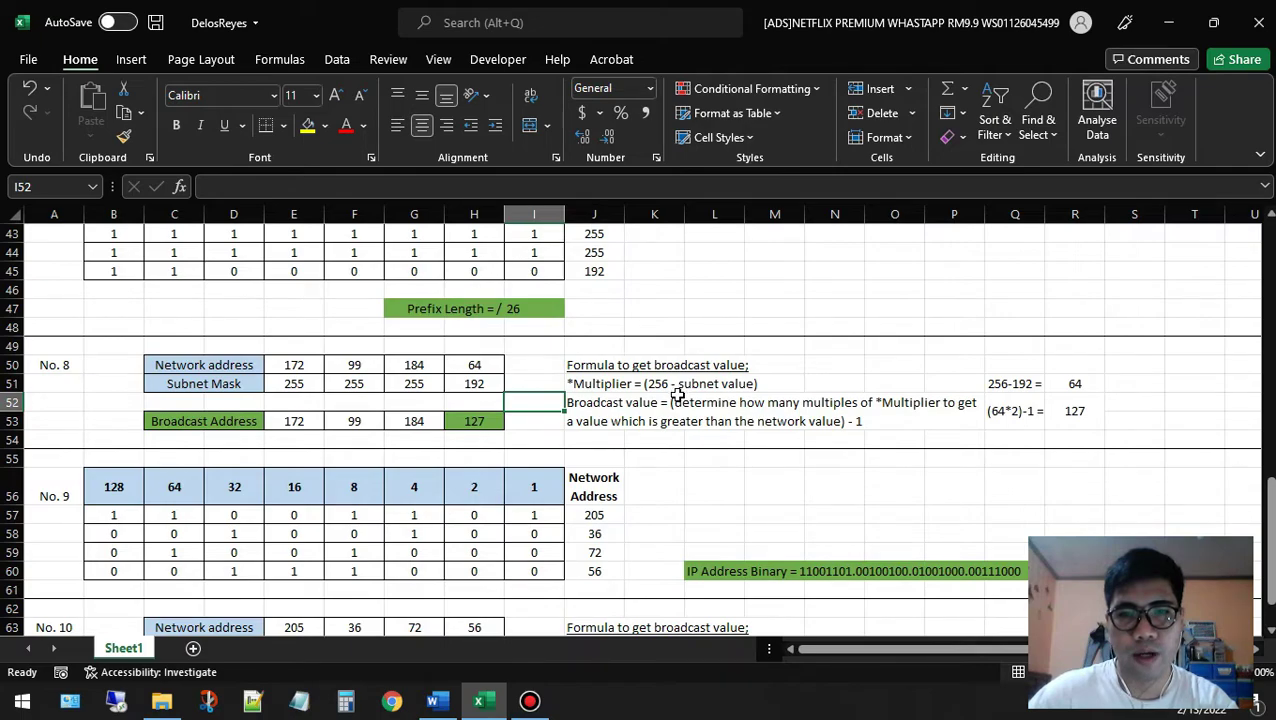
Trace the No. 8 multiplier from the formula note in row 51 and the subnet octet in H51 to the result in R51
{"action": "left_click", "coordinate": [735, 385]}
{"action": "left_click", "coordinate": [668, 385]}
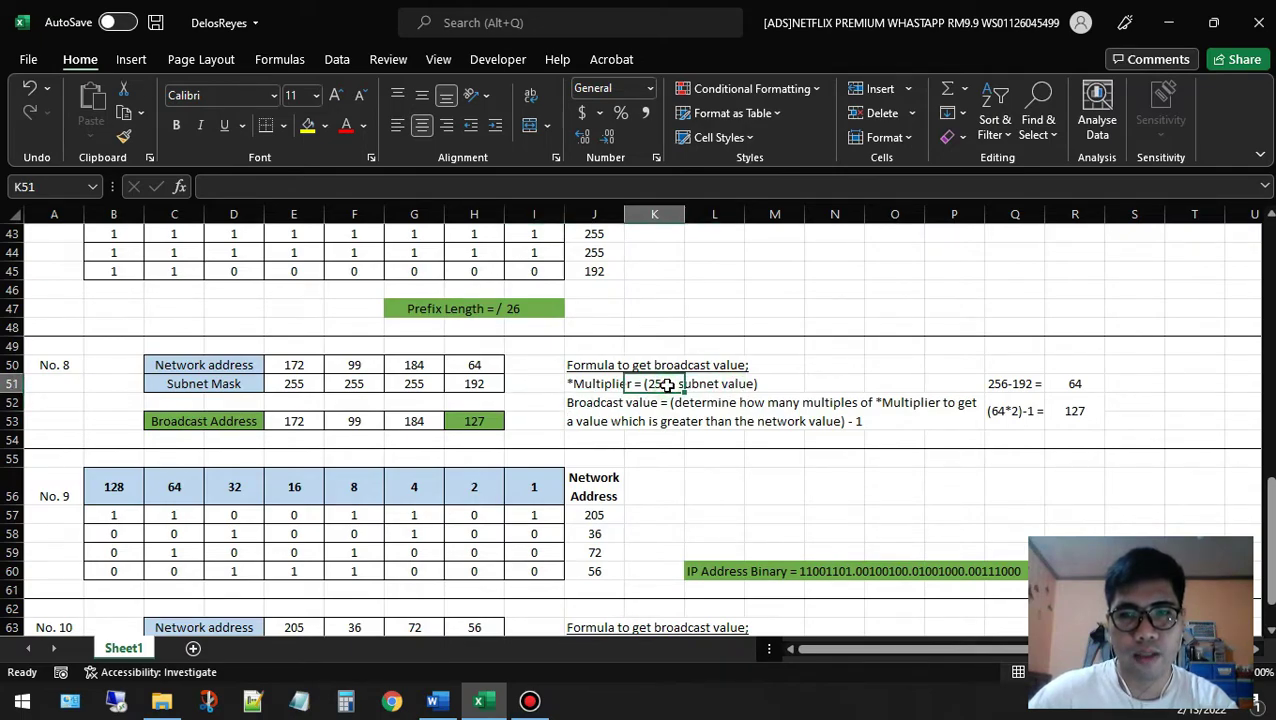
{"action": "left_click", "coordinate": [1008, 385]}
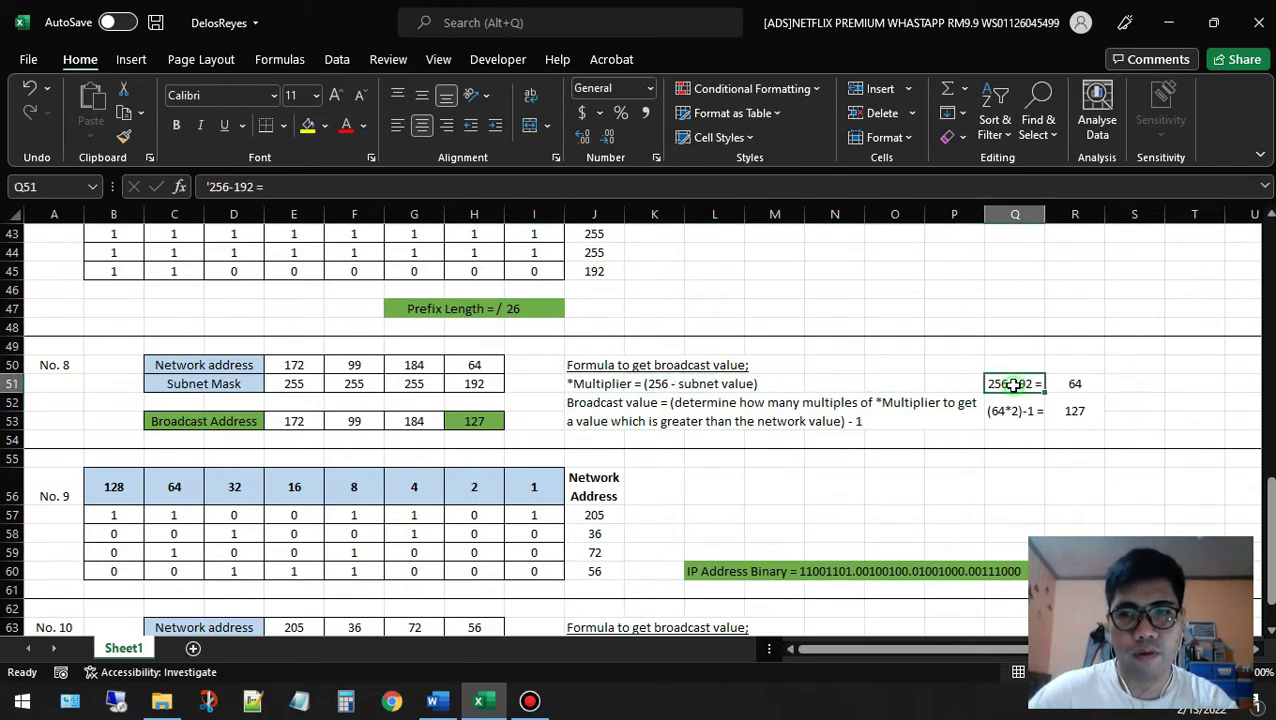
{"action": "left_click", "coordinate": [489, 386]}
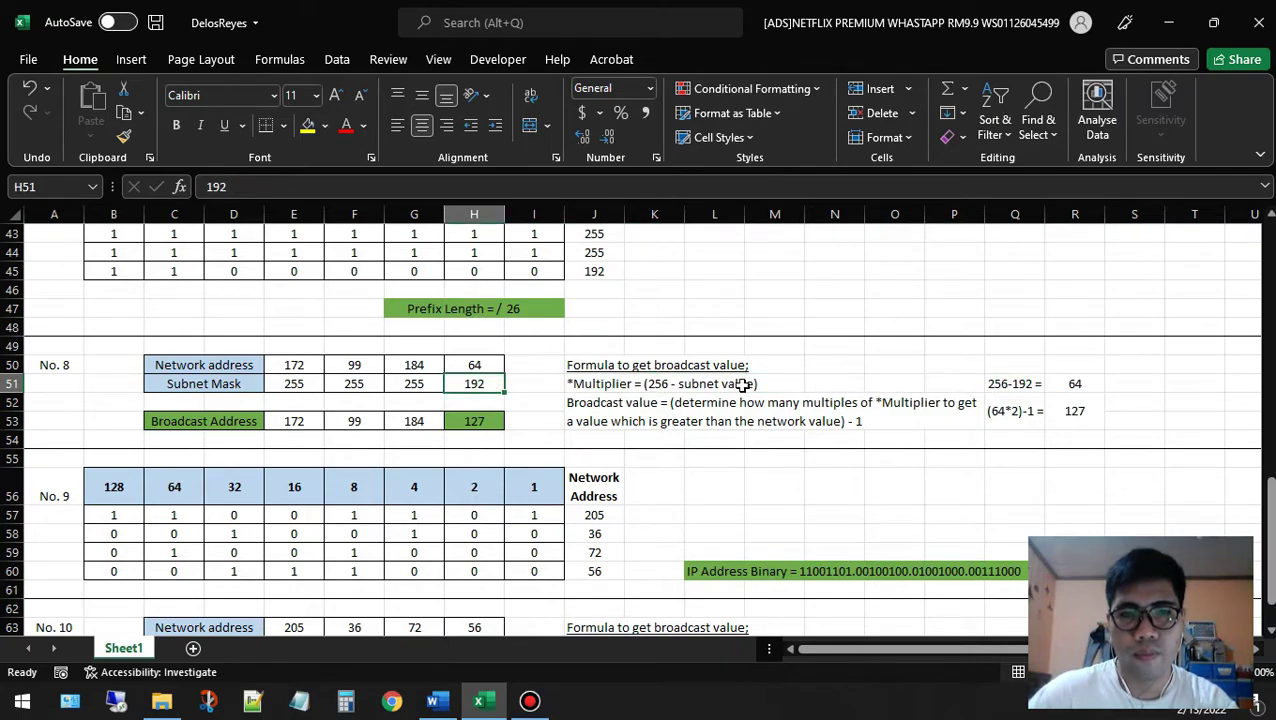
{"action": "left_click", "coordinate": [1117, 390]}
{"action": "left_click", "coordinate": [1086, 385]}
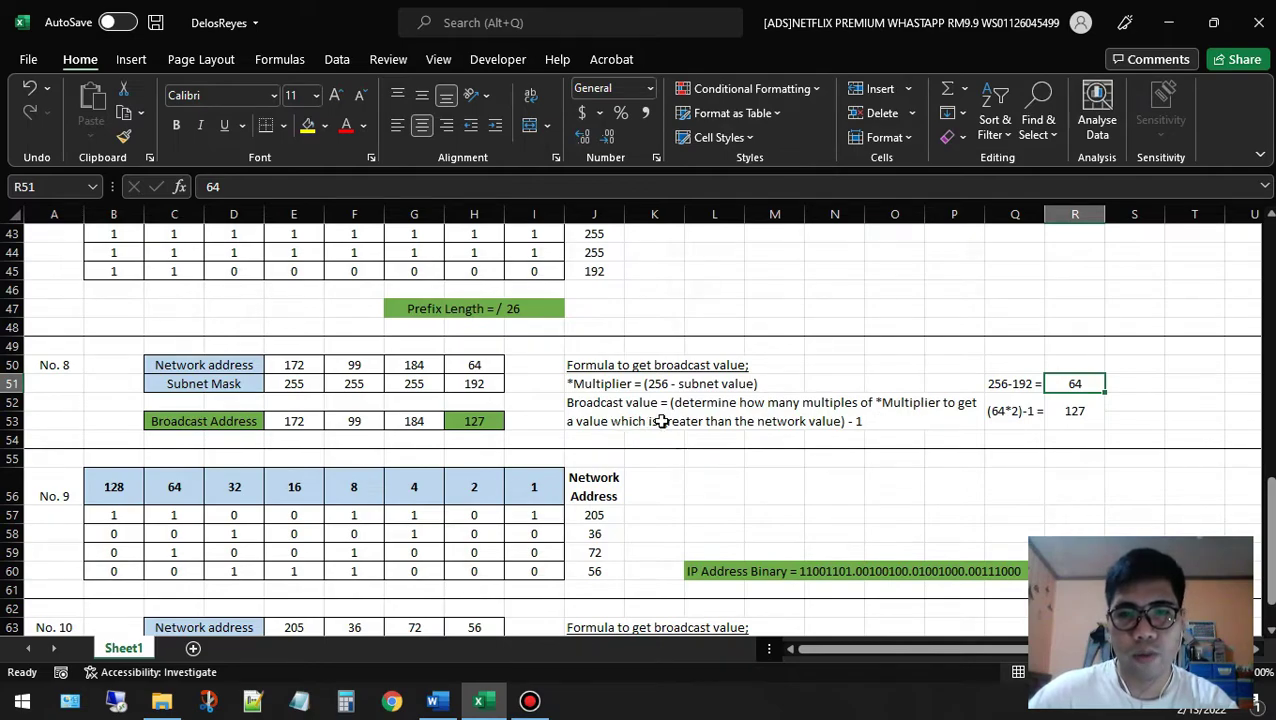
Compare the multiplier in R51 with the network octet in H50, and follow the calculation in Q52:R52 to the broadcast octet in H53
{"action": "left_click", "coordinate": [490, 367]}
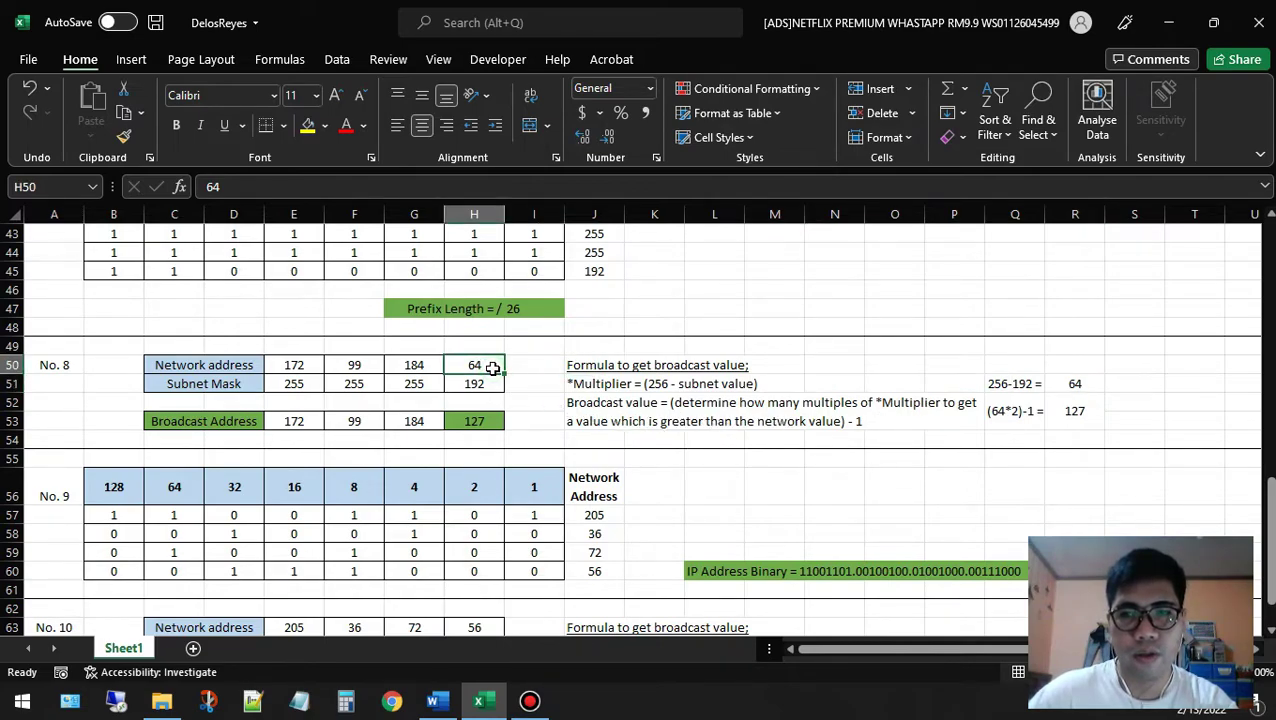
{"action": "left_click", "coordinate": [1076, 385]}
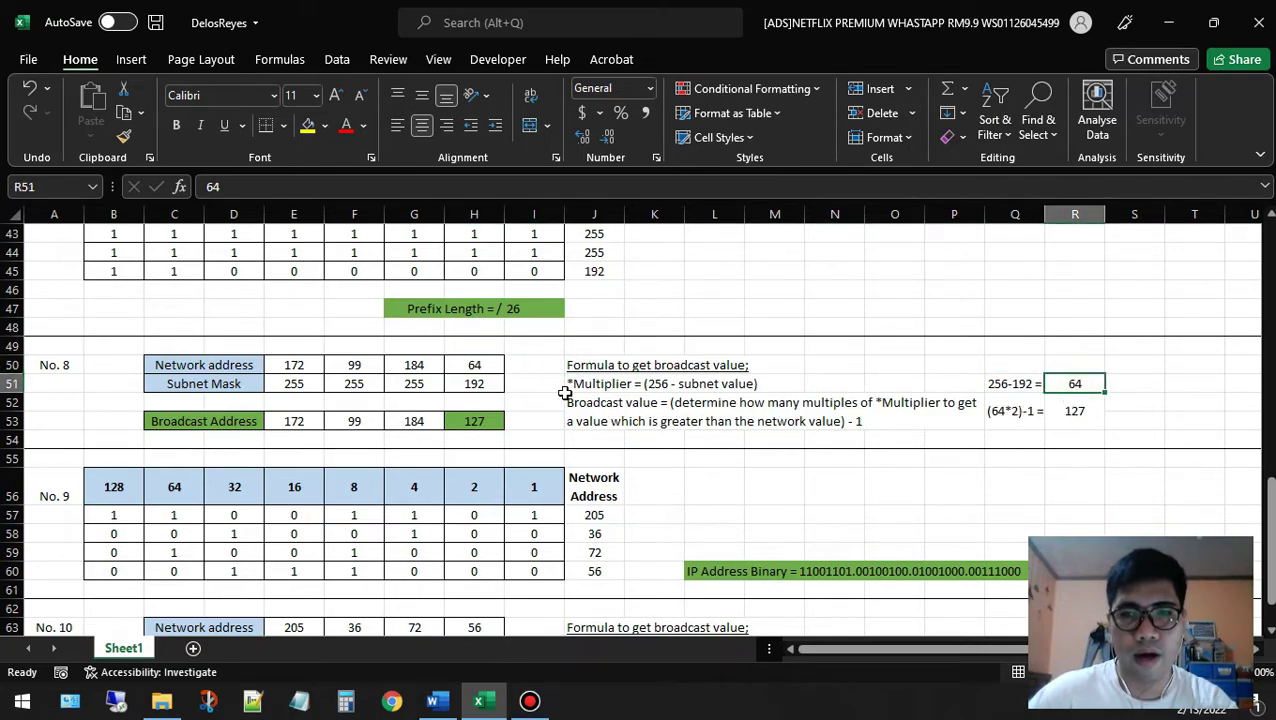
{"action": "left_click", "coordinate": [485, 366]}
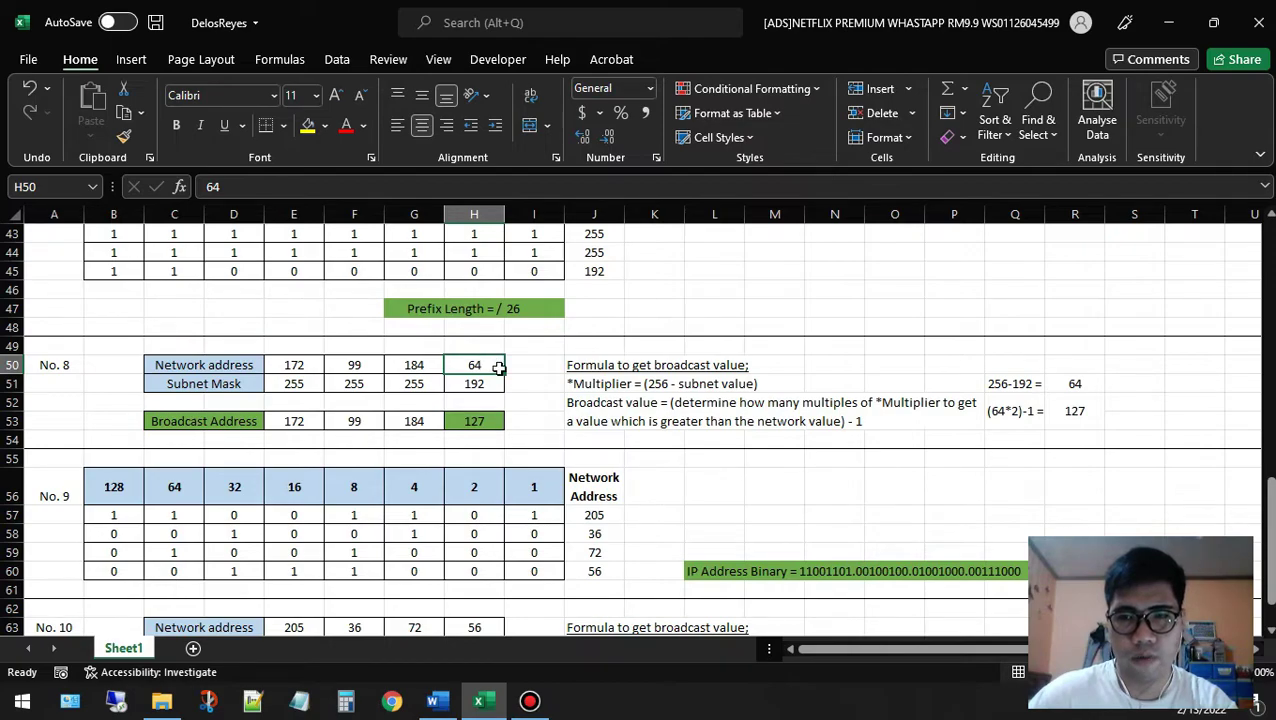
{"action": "left_click", "coordinate": [1008, 418]}
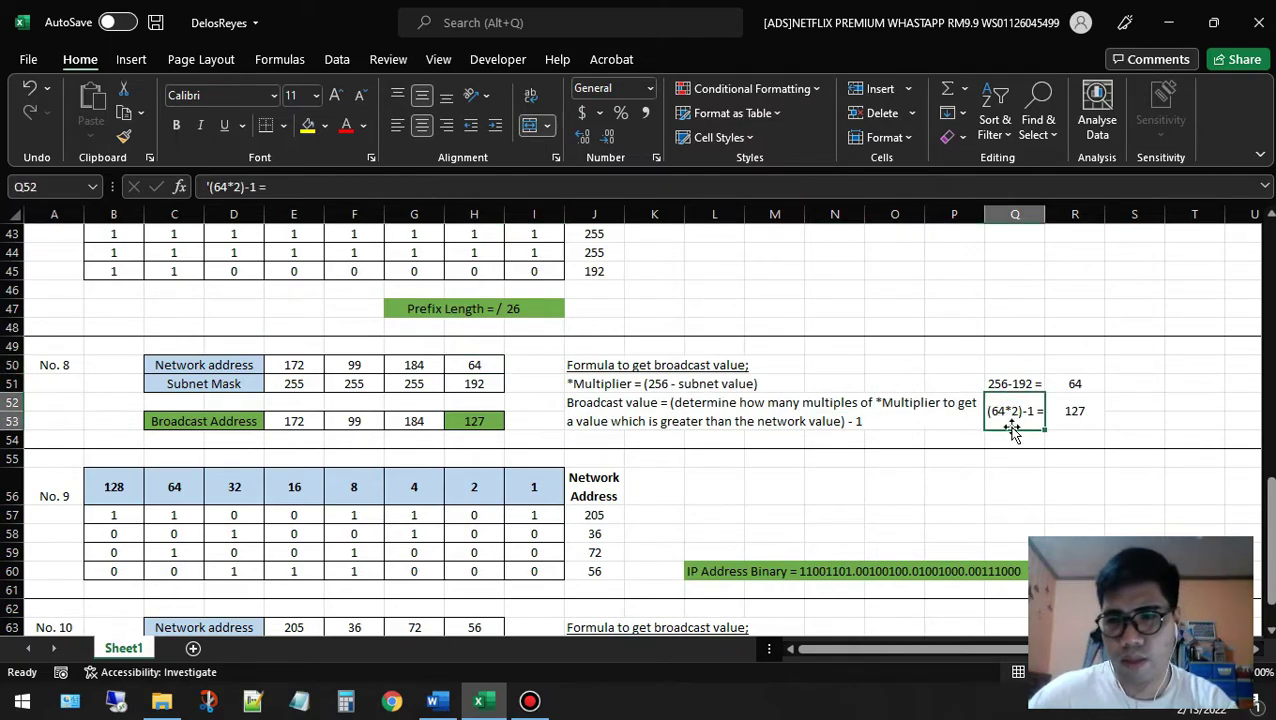
{"action": "left_click", "coordinate": [1084, 430]}
{"action": "left_click", "coordinate": [1018, 418]}
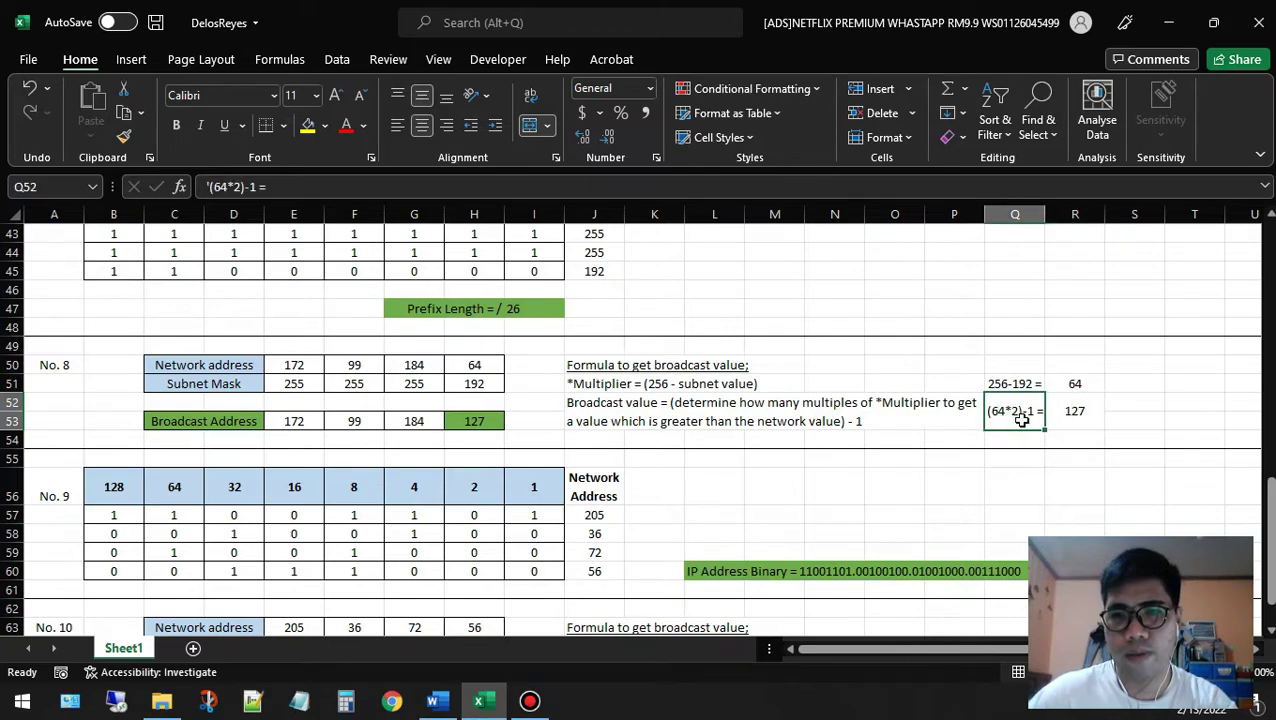
{"action": "left_click", "coordinate": [1079, 416]}
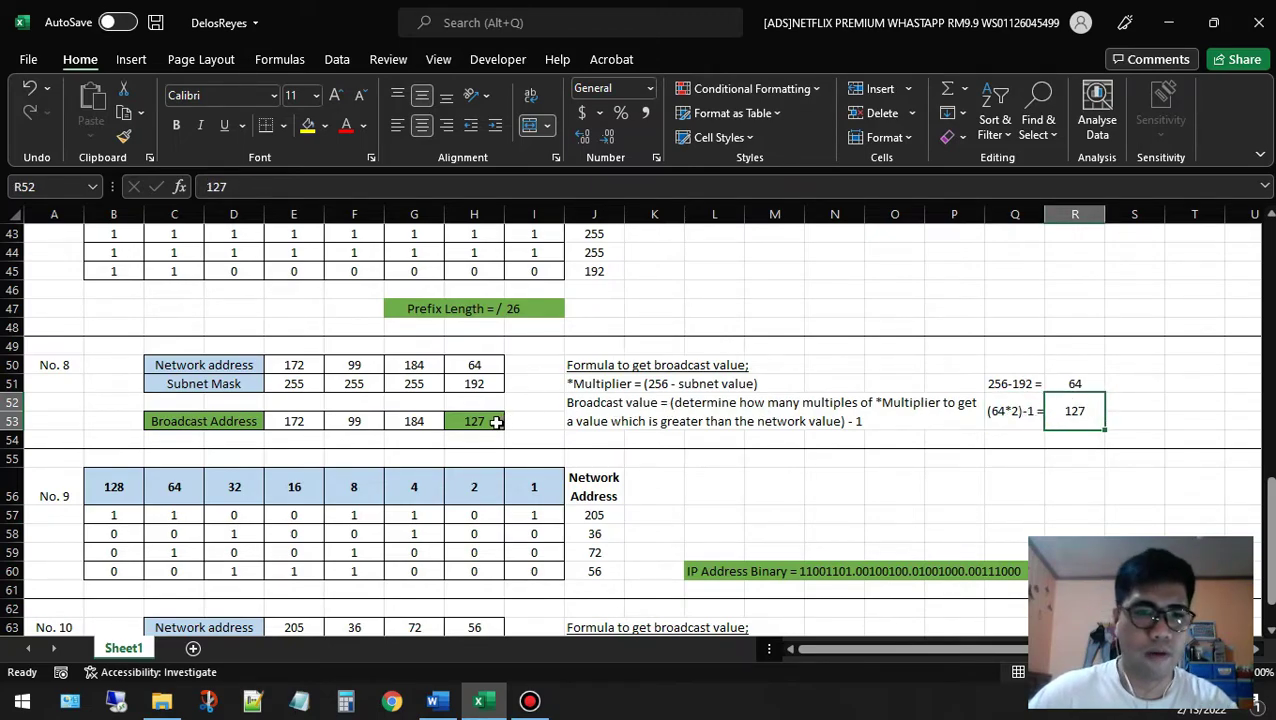
{"action": "left_click", "coordinate": [488, 421]}
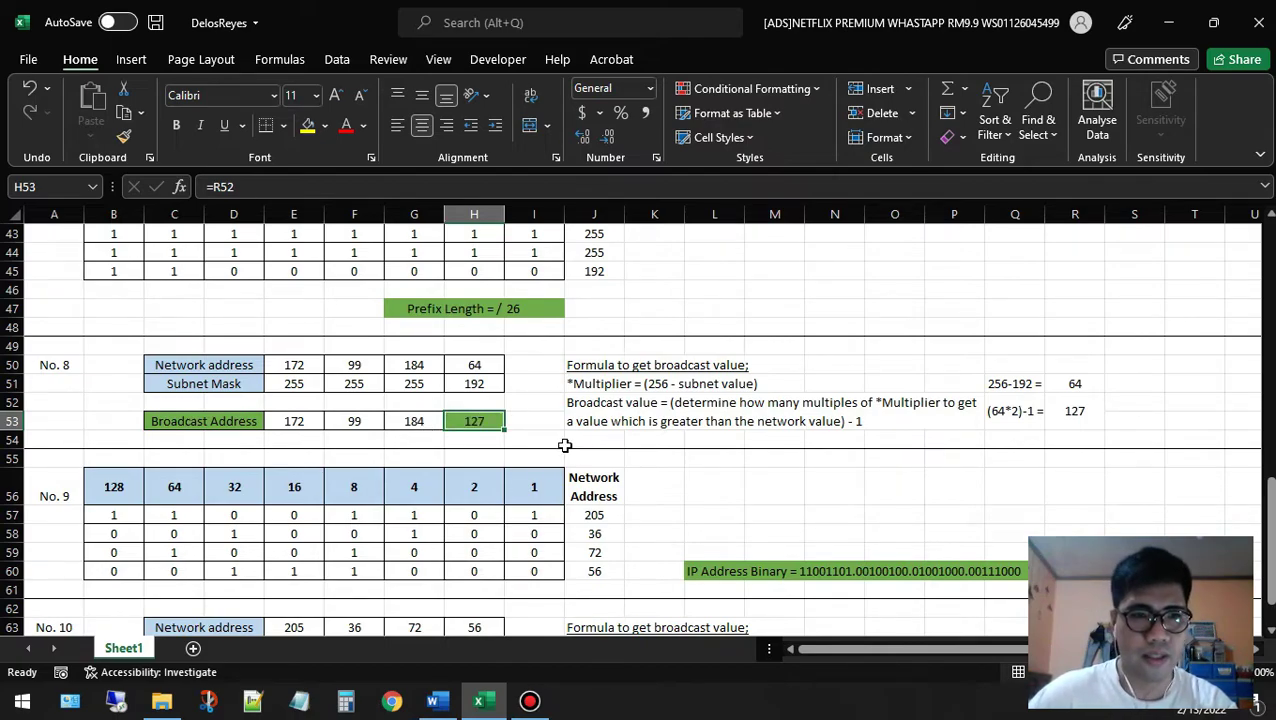
View Excel's No. 9 section, check answer 9 against the table in the Word document, and return to the Excel calculation
{"action": "scroll", "coordinate": [518, 500], "scroll_direction": "down", "scroll_amount": 2}
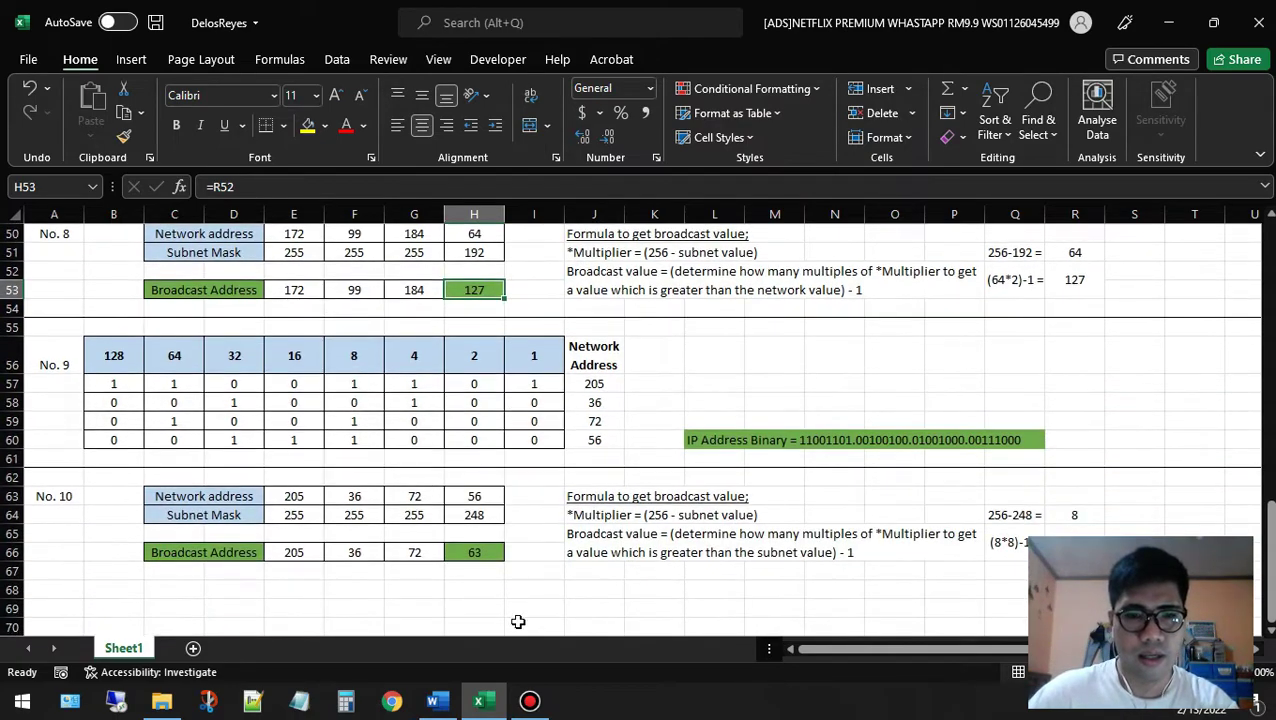
{"action": "left_click", "coordinate": [433, 701]}
{"action": "scroll", "coordinate": [418, 515], "scroll_direction": "down", "scroll_amount": 1}
{"action": "left_click", "coordinate": [676, 504]}
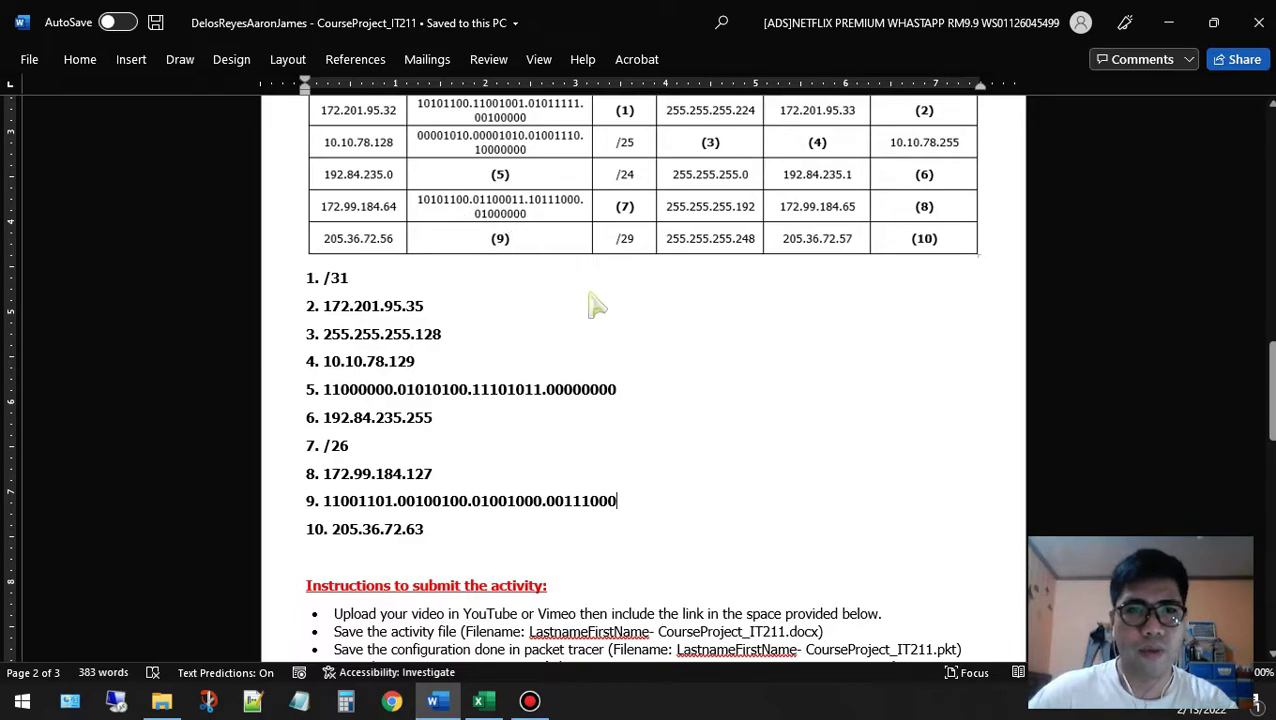
{"action": "scroll", "coordinate": [600, 330], "scroll_direction": "up", "scroll_amount": 3}
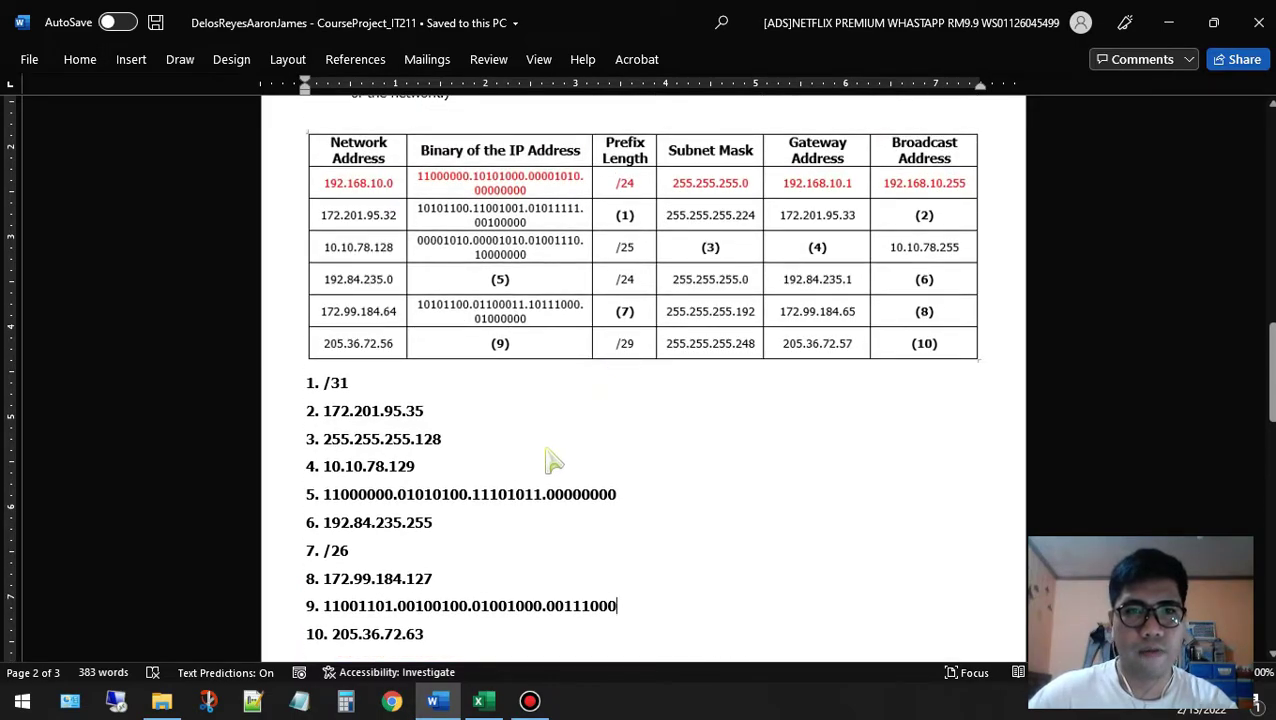
{"action": "scroll", "coordinate": [553, 462], "scroll_direction": "down", "scroll_amount": 3}
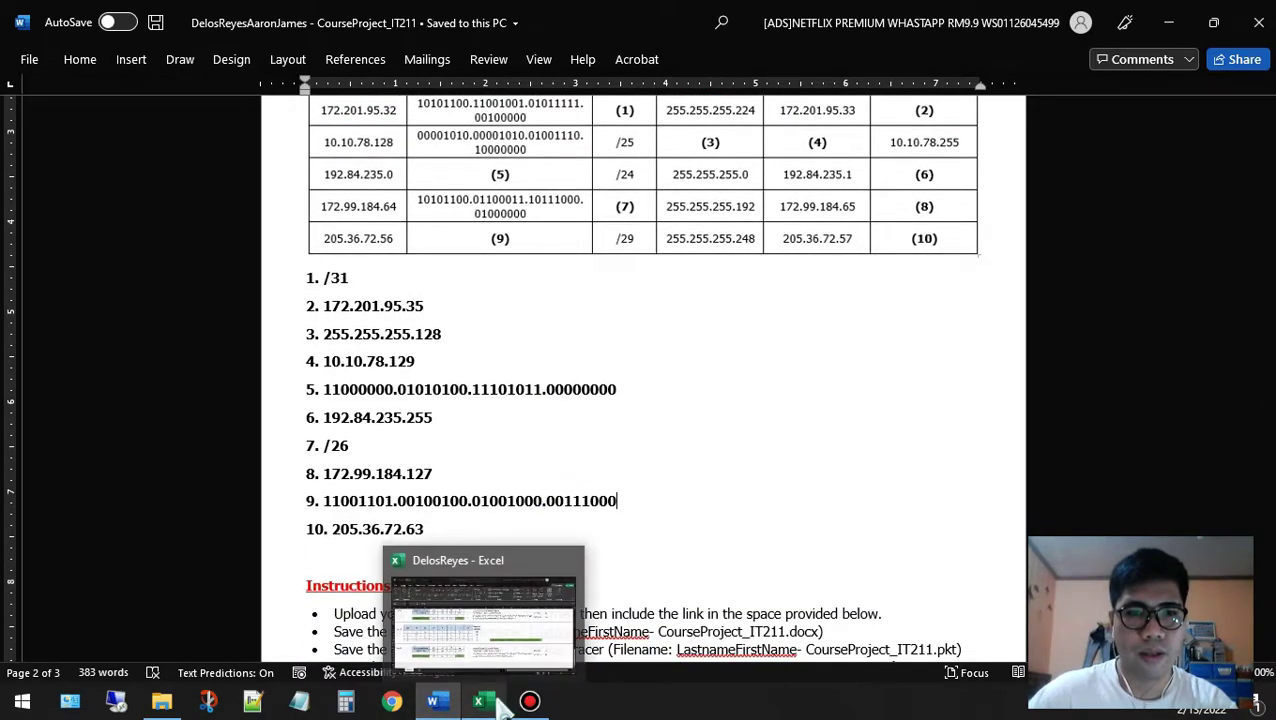
{"action": "left_click", "coordinate": [500, 705]}
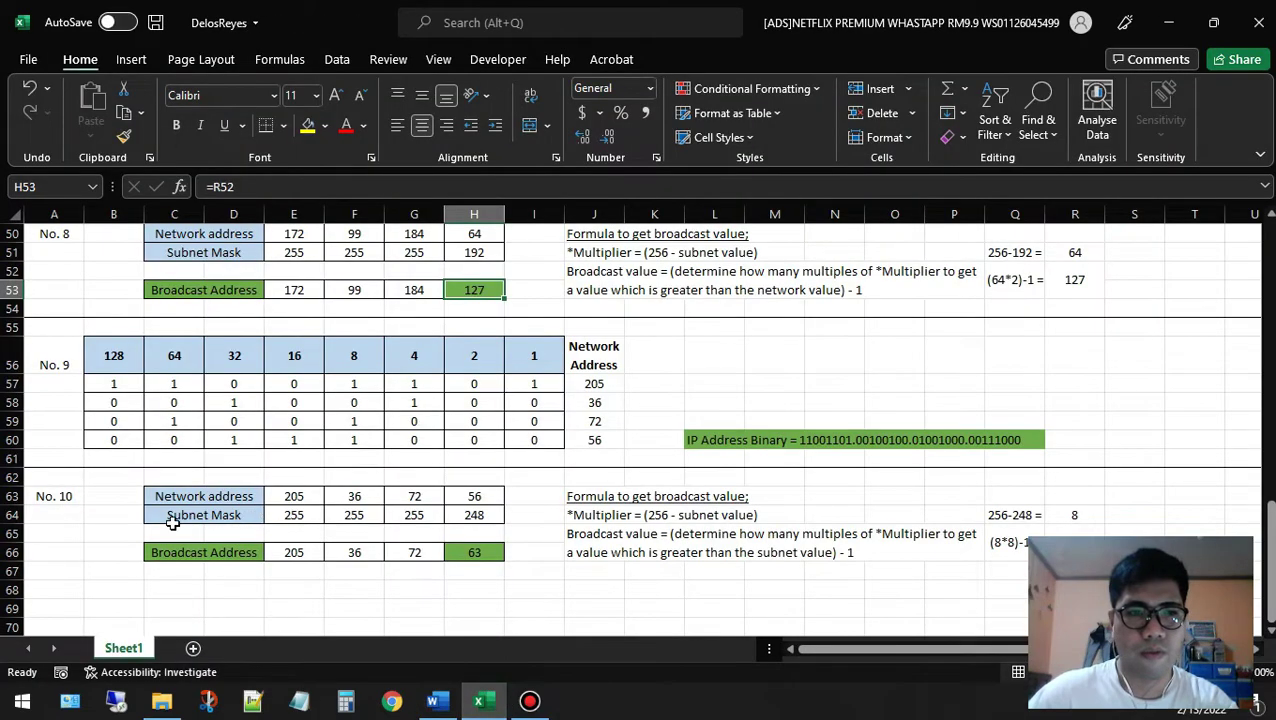
Examine the No. 9 binary bits in B57:I60 and read through the network address octets in J57:J60
{"action": "left_click", "coordinate": [638, 456]}
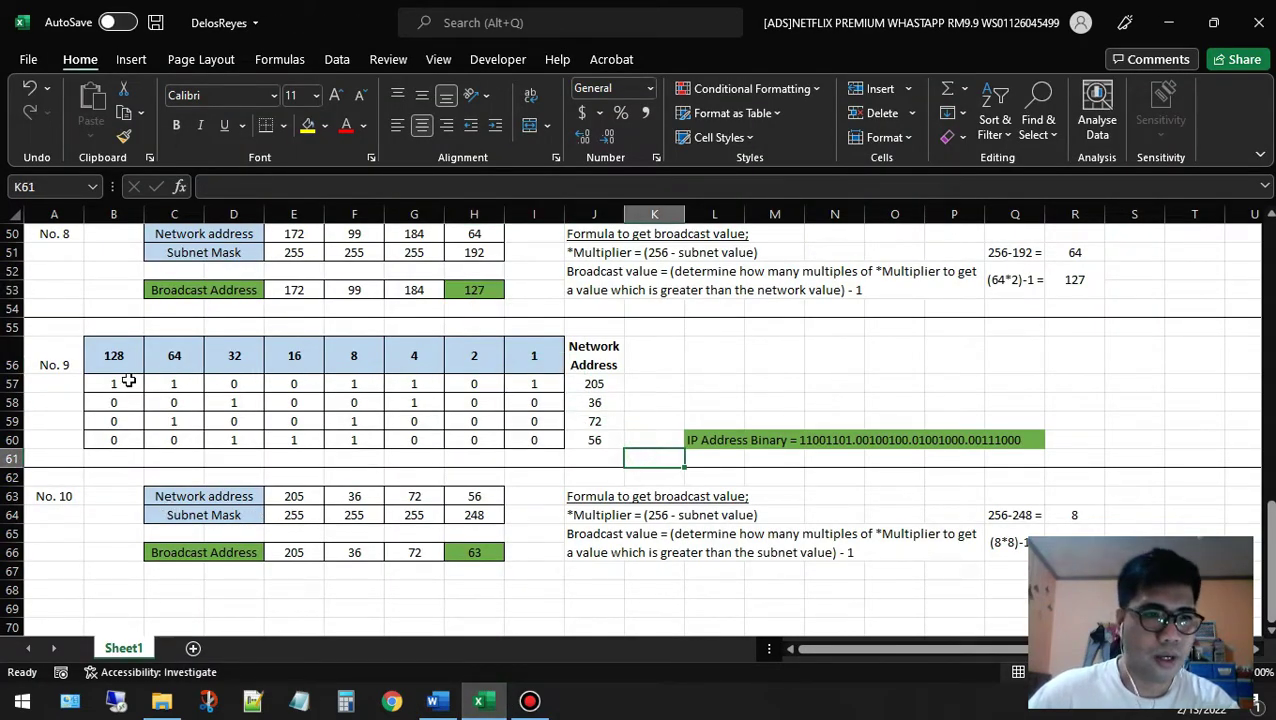
{"action": "left_click_drag", "start_coordinate": [607, 355], "coordinate": [592, 441]}
{"action": "left_click", "coordinate": [630, 436]}
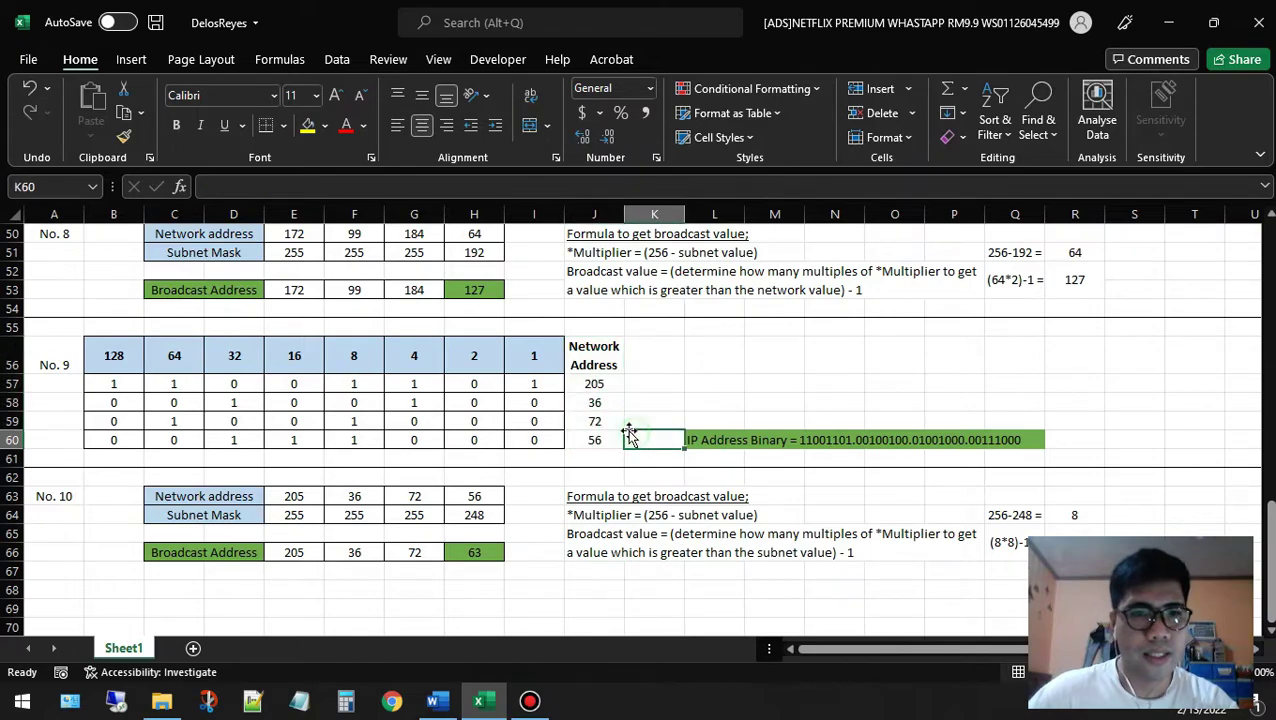
{"action": "left_click_drag", "start_coordinate": [118, 383], "coordinate": [545, 438]}
{"action": "left_click", "coordinate": [578, 438]}
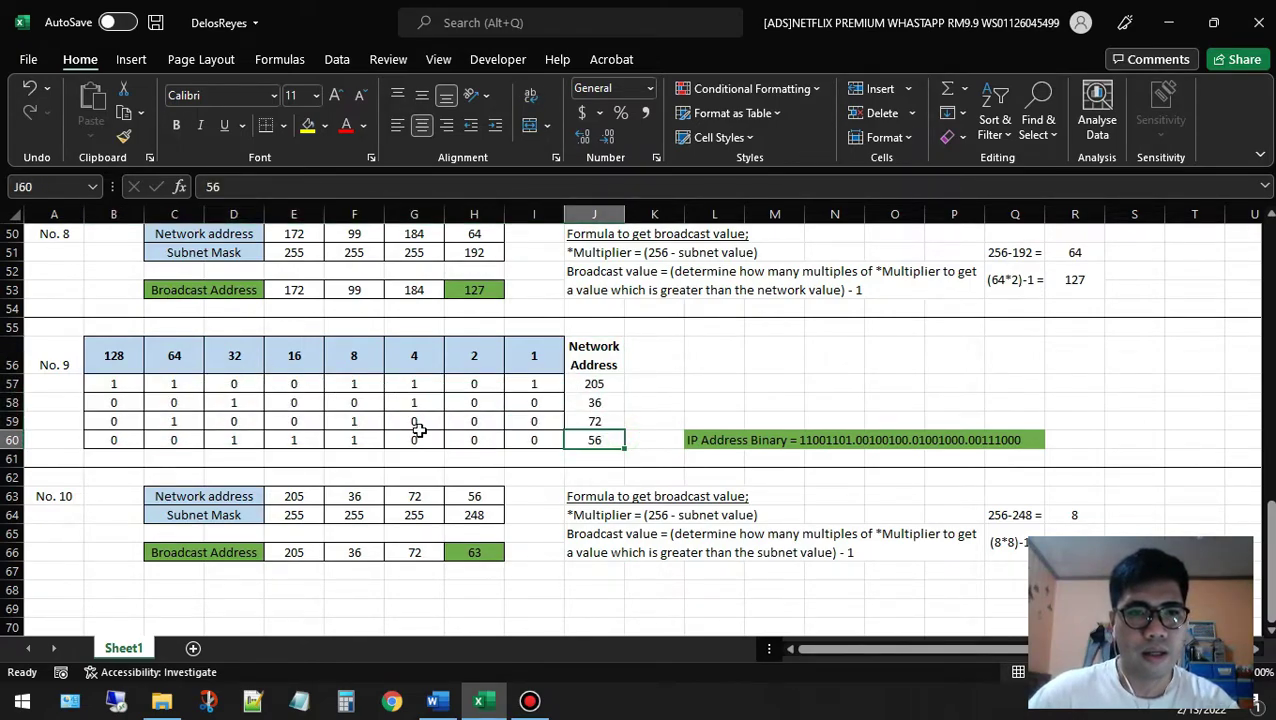
{"action": "left_click", "coordinate": [605, 363]}
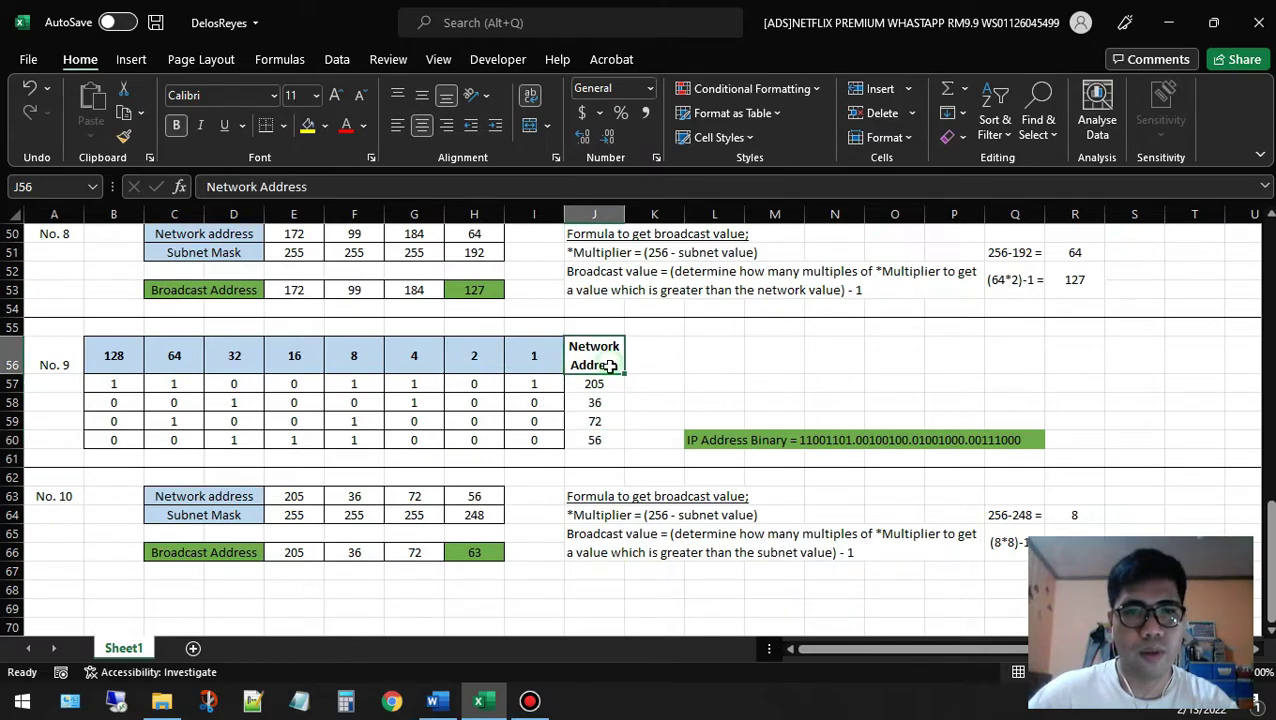
{"action": "left_click", "coordinate": [604, 381]}
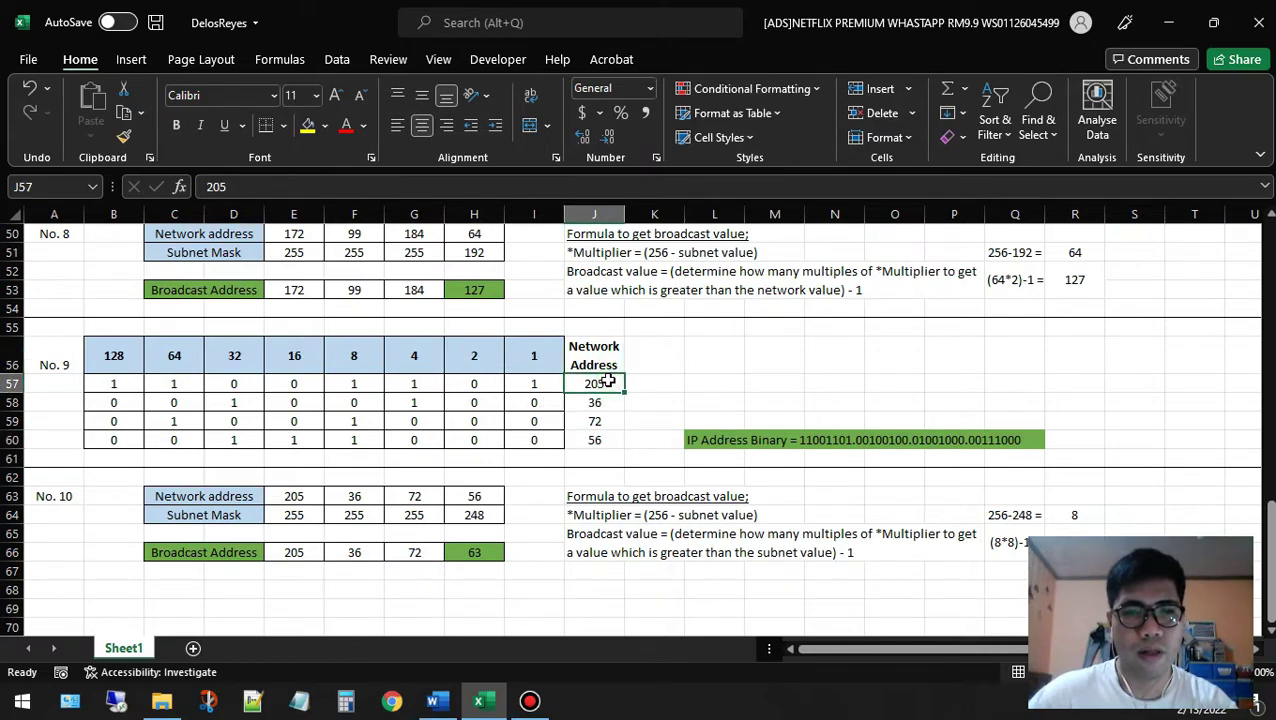
{"action": "left_click", "coordinate": [607, 402]}
{"action": "left_click", "coordinate": [608, 420]}
{"action": "left_click", "coordinate": [608, 438]}
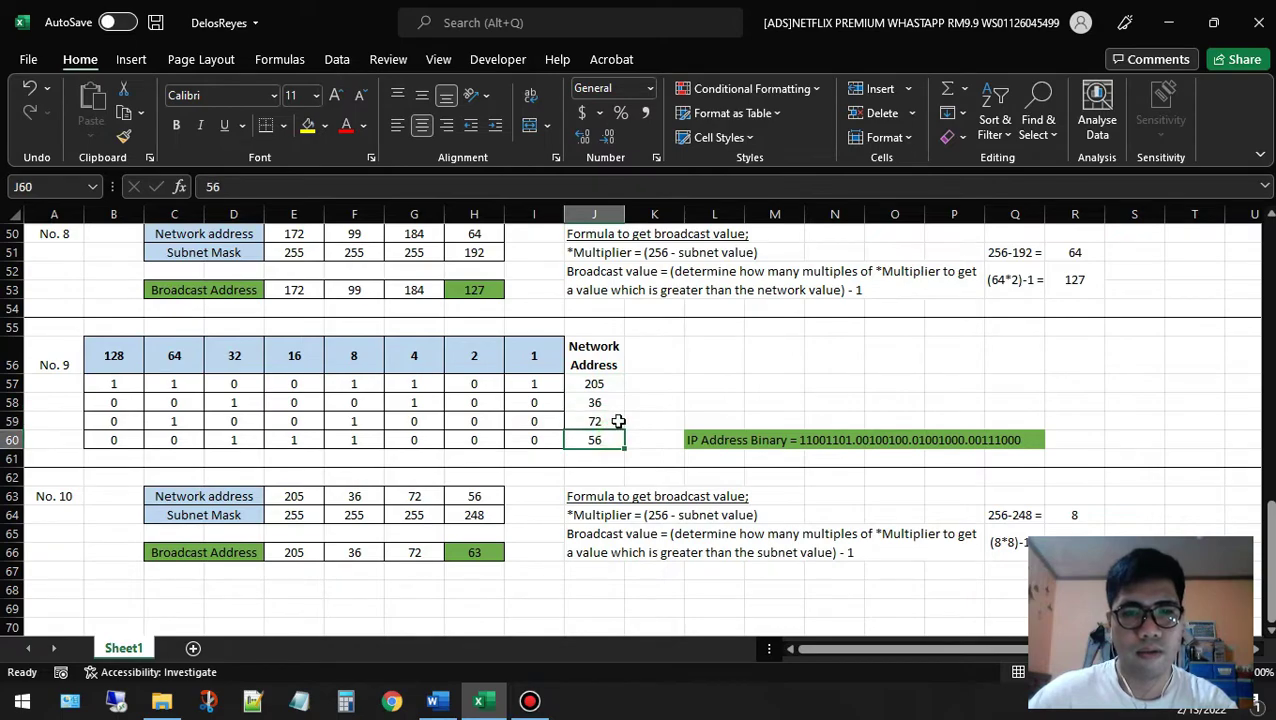
Compare the No. 9 network address octets in J57:J60 and the bits starting at B57 with the IP address binary in L60
{"action": "left_click", "coordinate": [655, 405]}
{"action": "left_click", "coordinate": [600, 382]}
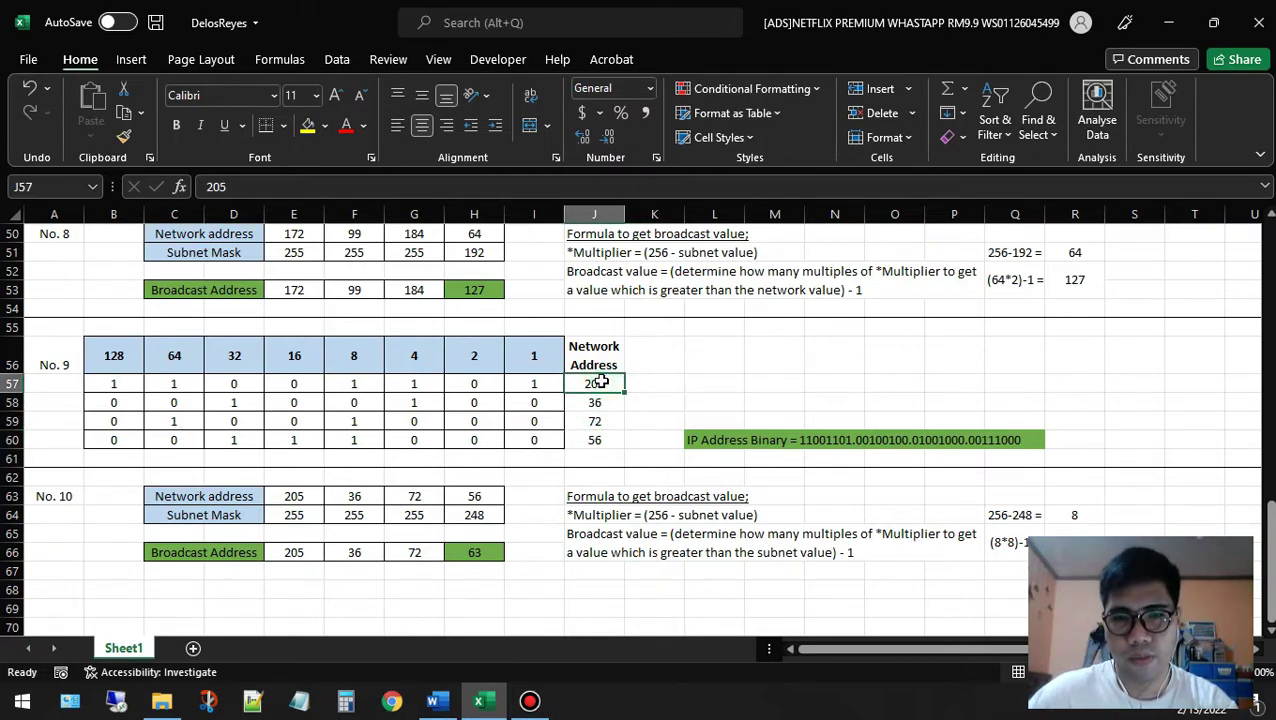
{"action": "left_click", "coordinate": [608, 421]}
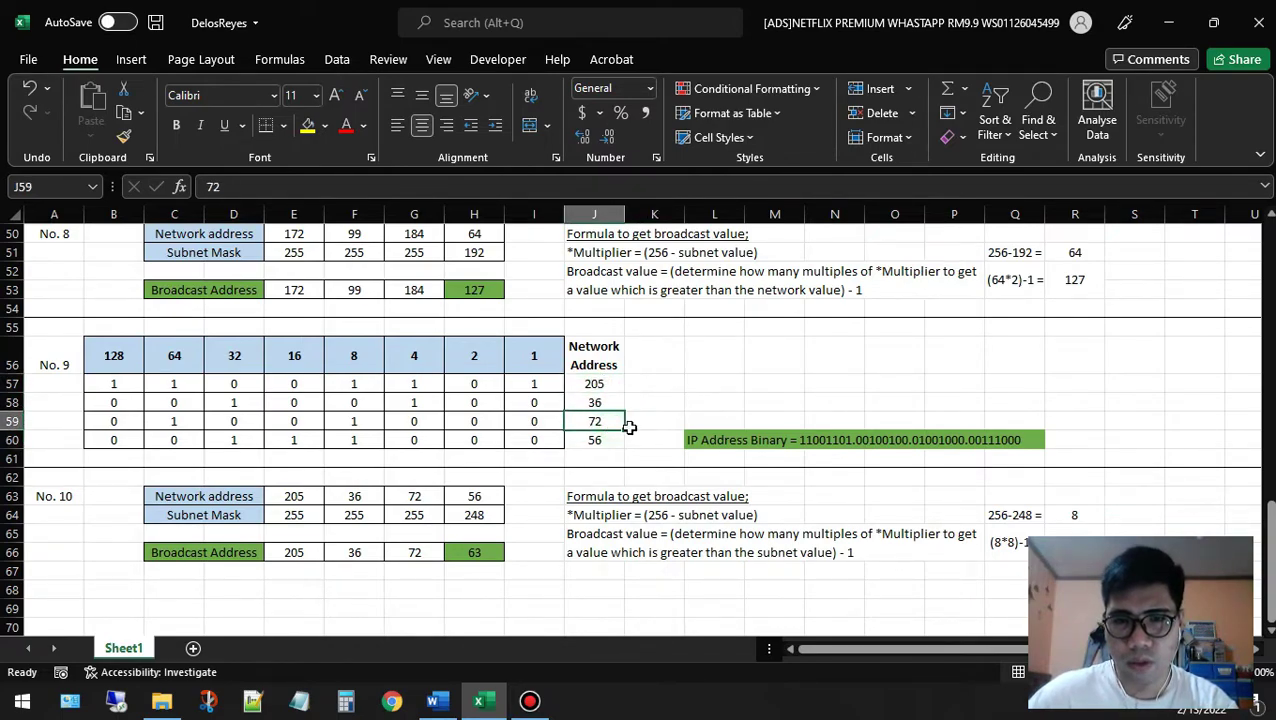
{"action": "left_click", "coordinate": [734, 439]}
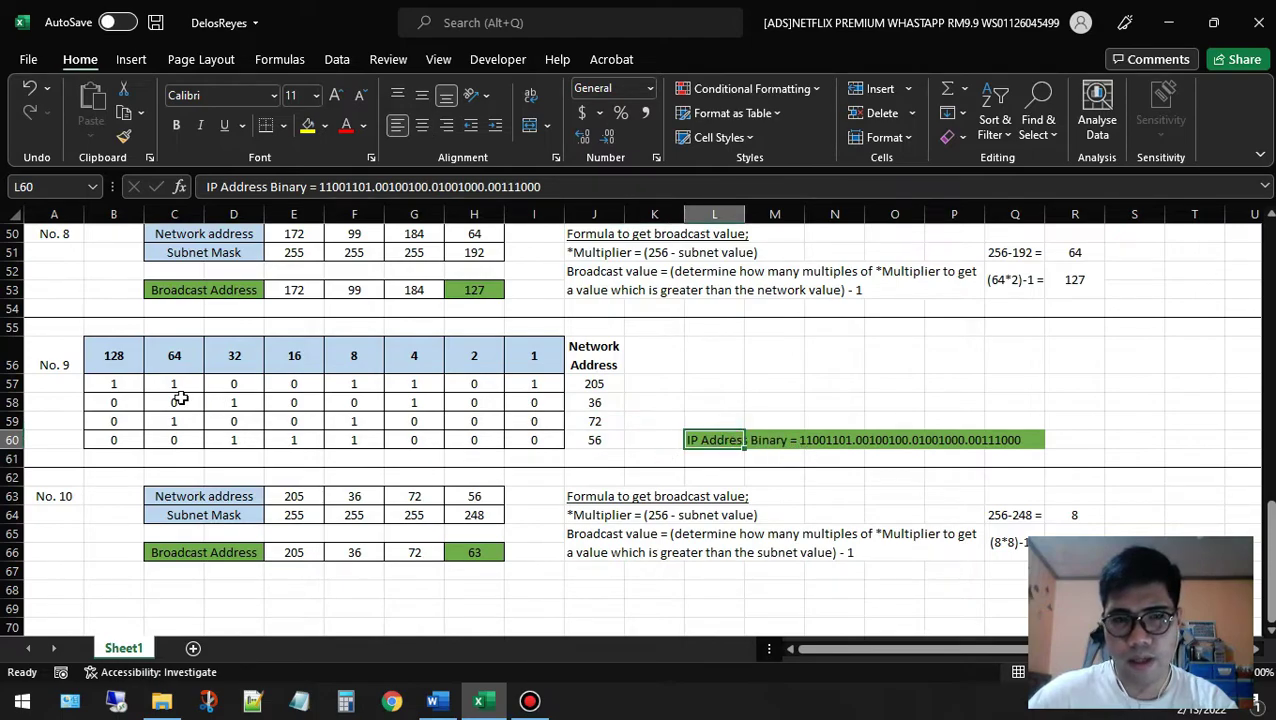
{"action": "left_click", "coordinate": [125, 391]}
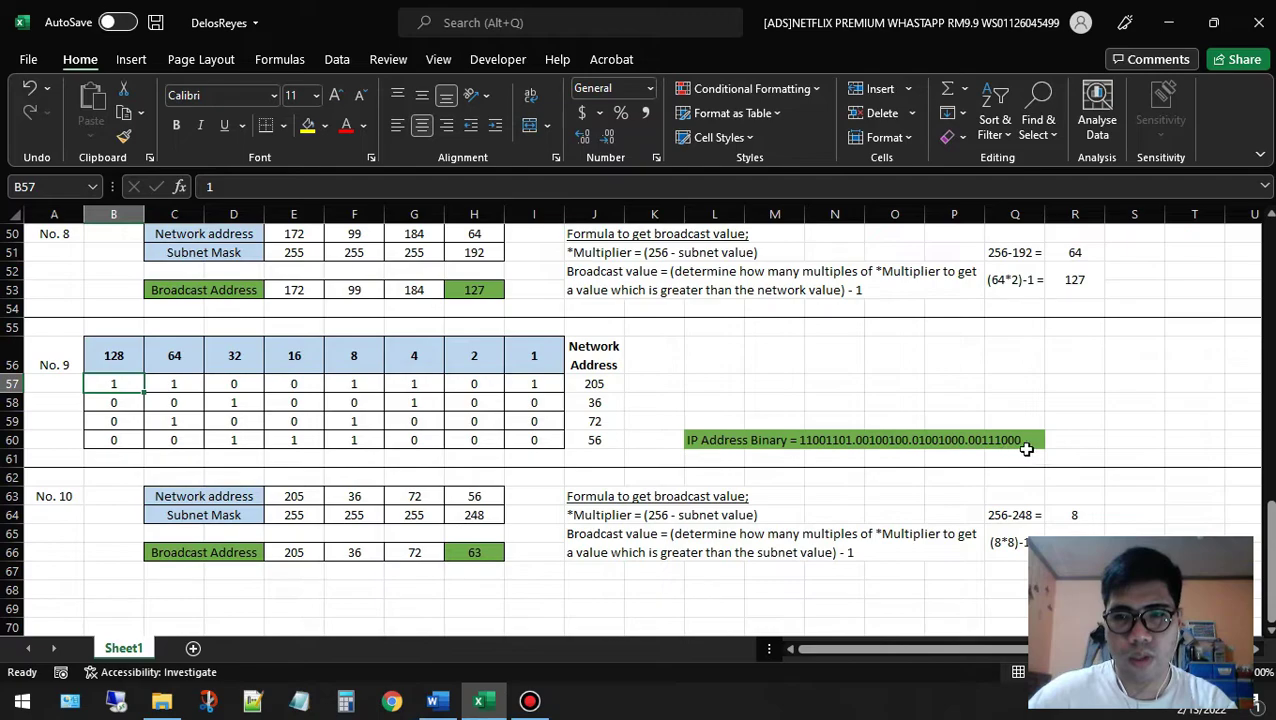
{"action": "left_click", "coordinate": [646, 359]}
View Excel's No. 10 section, check answer 10 against the table in the Word document, and return to the Excel calculation
{"action": "scroll", "coordinate": [580, 500], "scroll_direction": "down", "scroll_amount": 3}
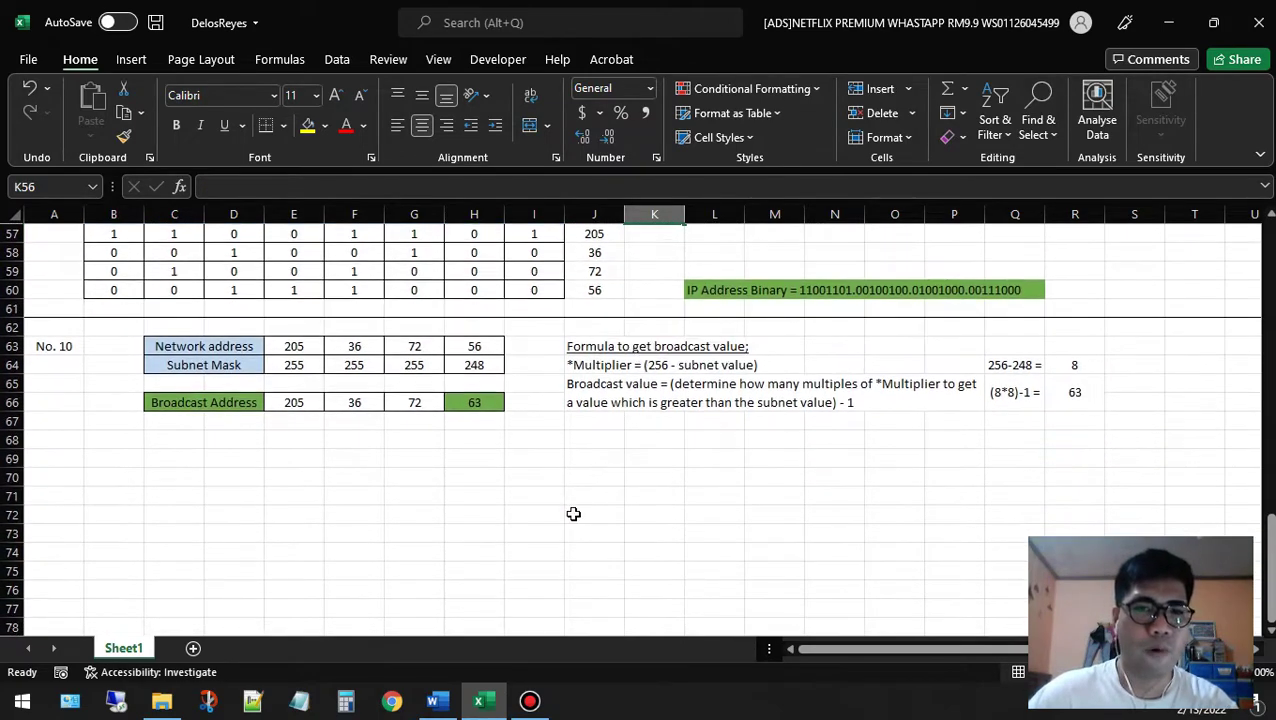
{"action": "left_click", "coordinate": [433, 701]}
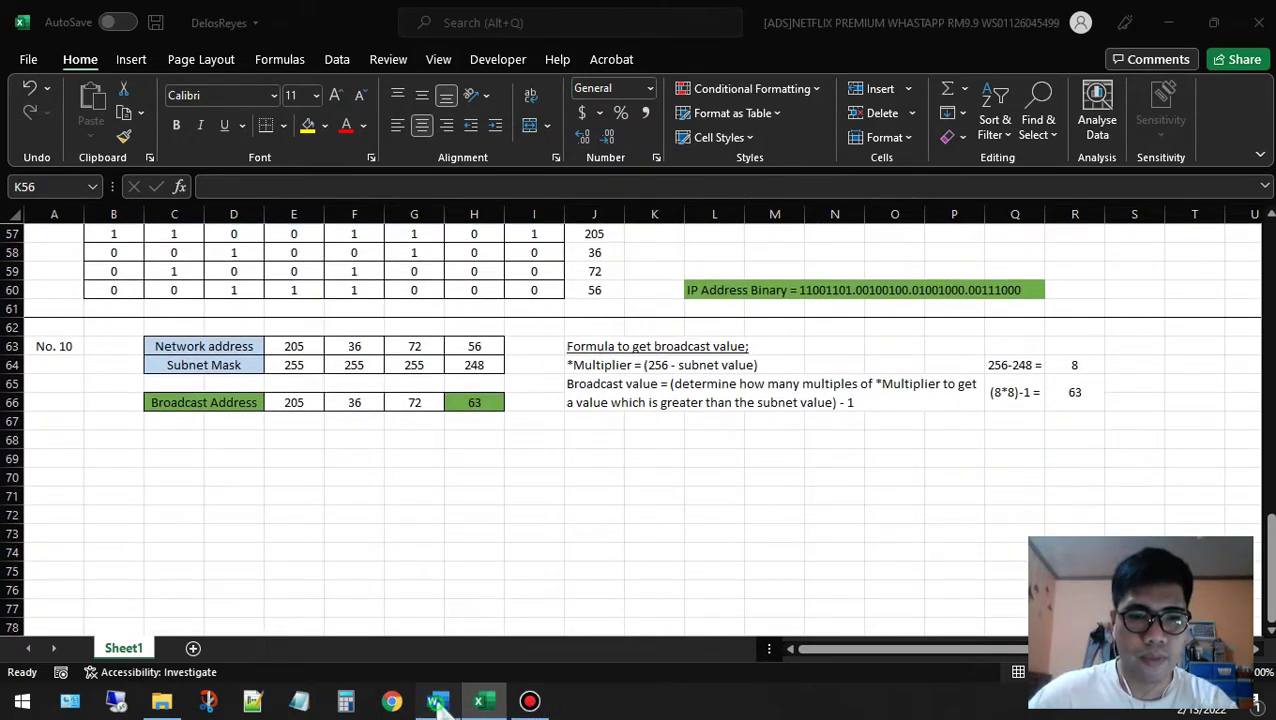
{"action": "scroll", "coordinate": [430, 535], "scroll_direction": "up", "scroll_amount": 2}
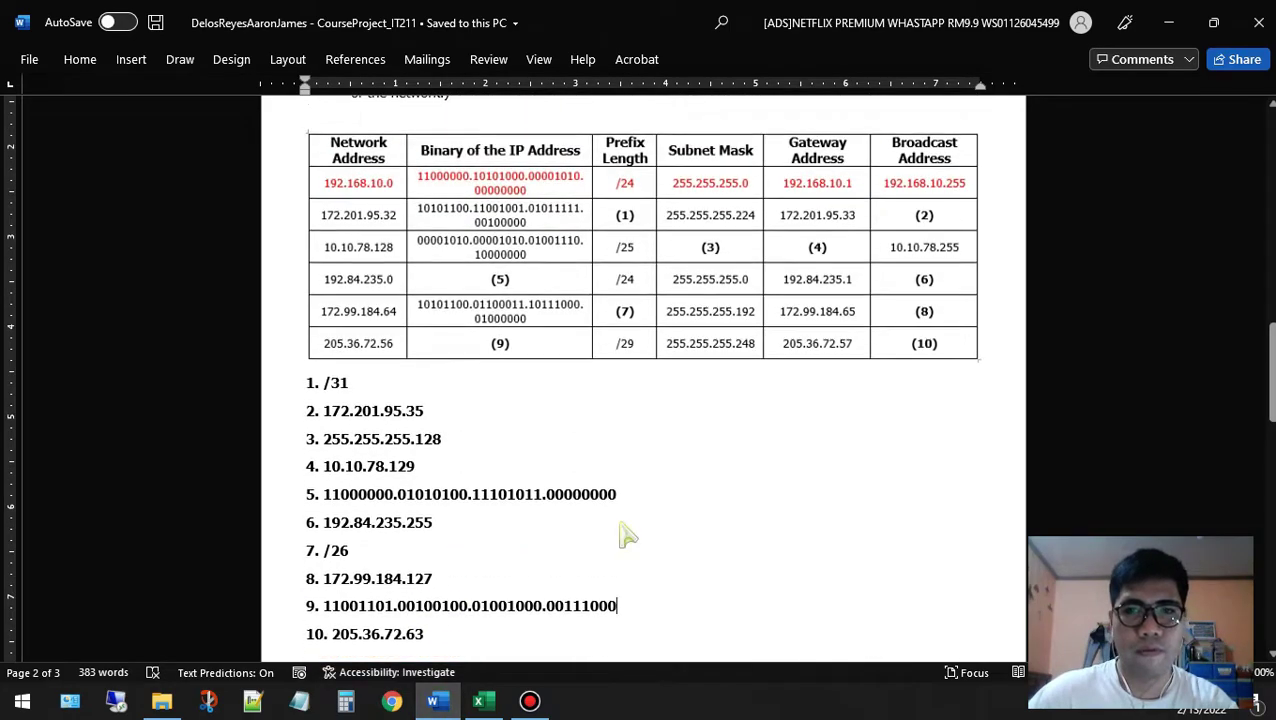
{"action": "left_click", "coordinate": [938, 345]}
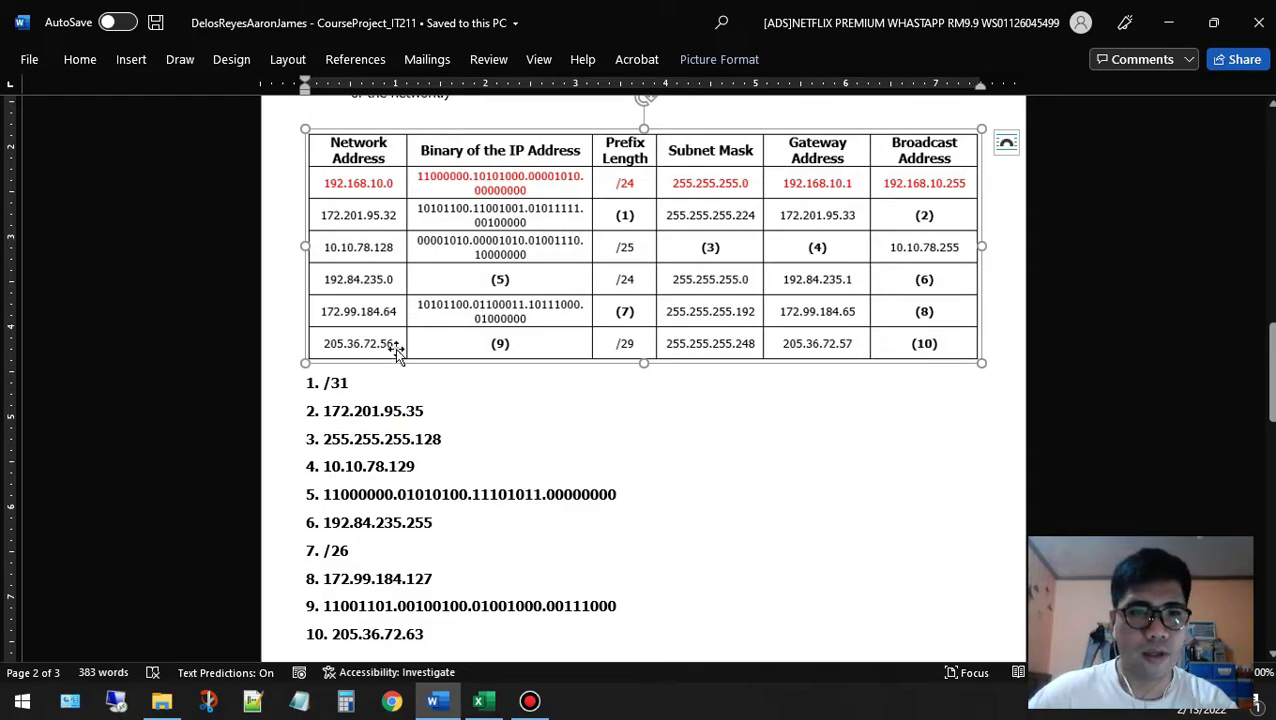
{"action": "scroll", "coordinate": [484, 407], "scroll_direction": "down", "scroll_amount": 2}
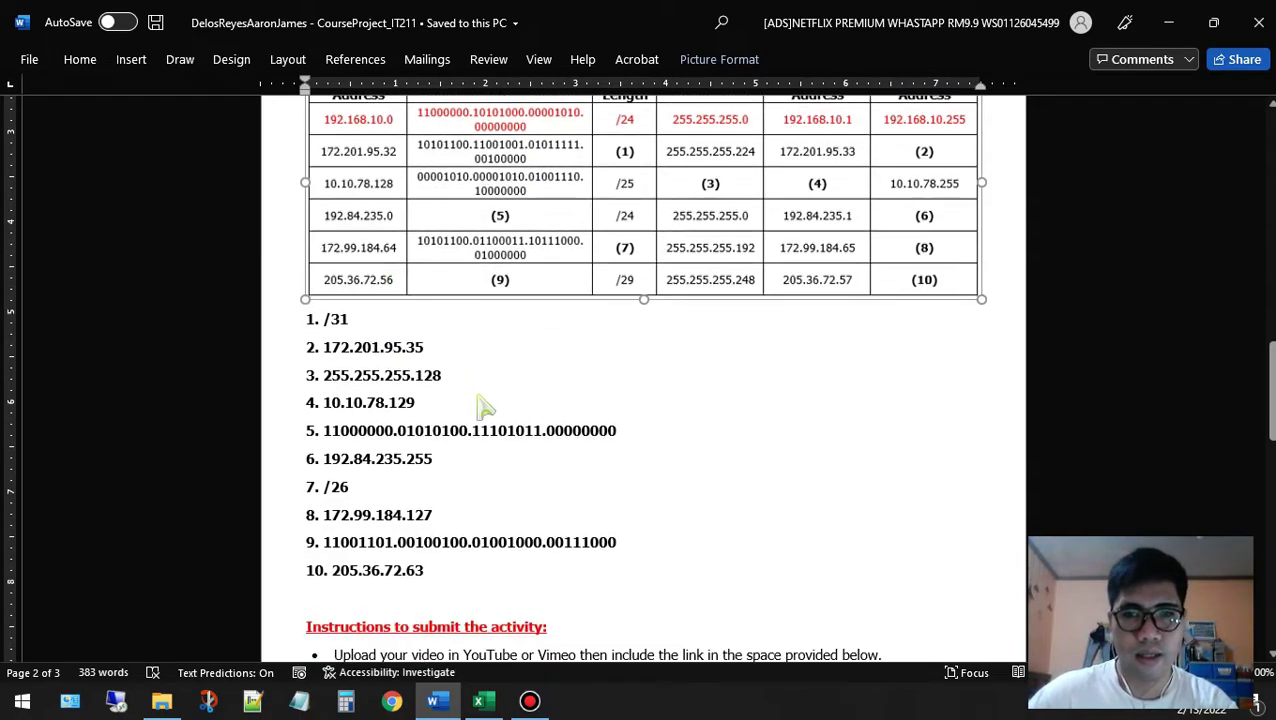
{"action": "left_click", "coordinate": [440, 548]}
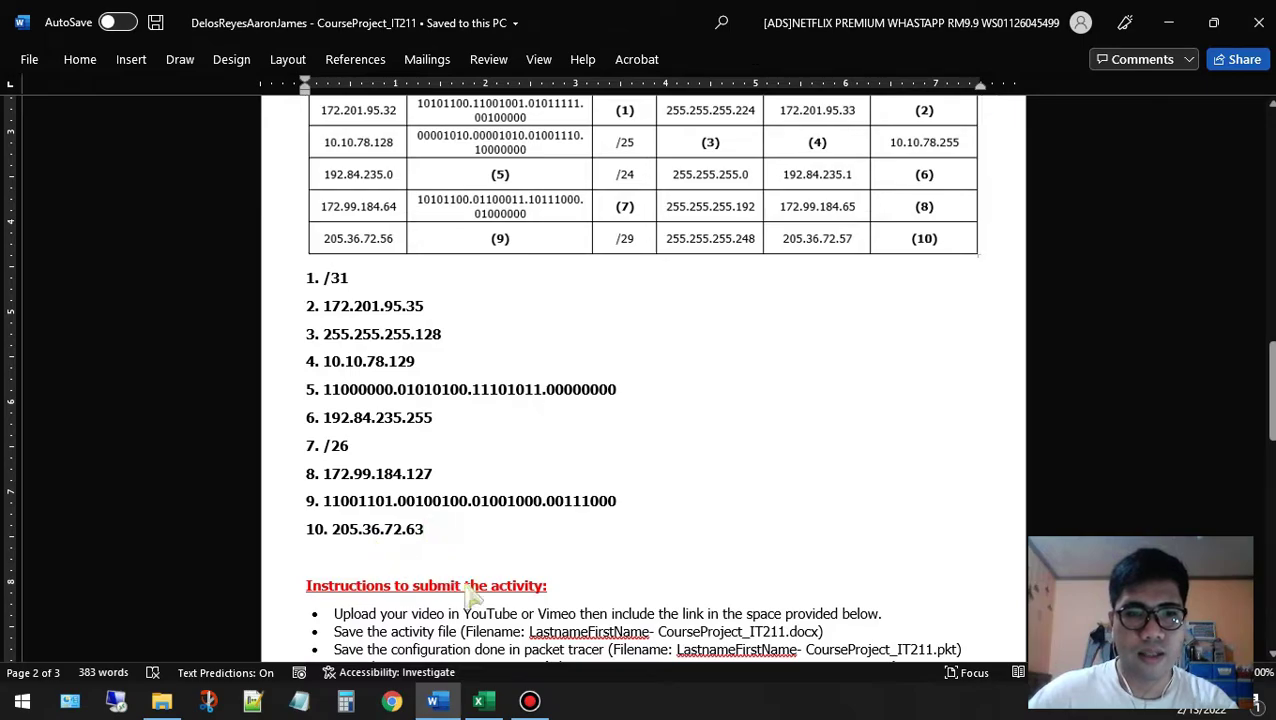
{"action": "left_click", "coordinate": [484, 698]}
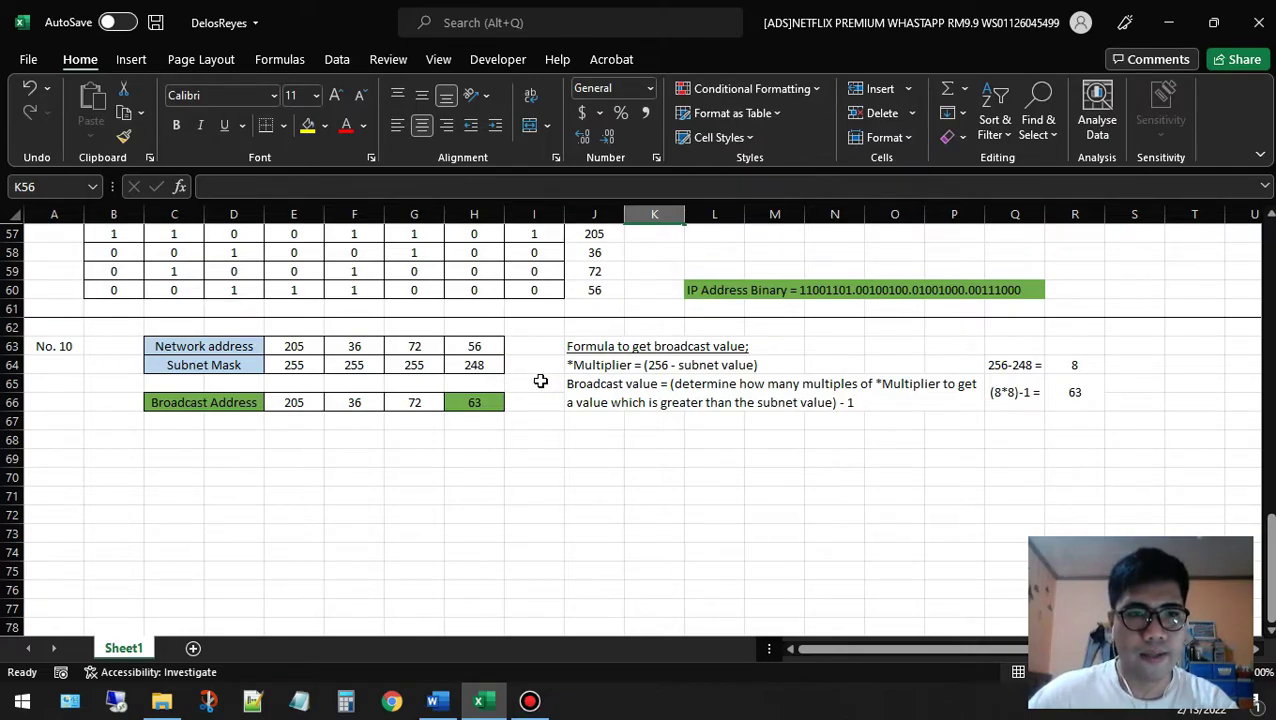
Examine the No. 10 network address and subnet mask in C63:H64, the mask octets in E64:G64, and the broadcast octet in H66
{"action": "left_click_drag", "start_coordinate": [215, 342], "coordinate": [478, 364]}
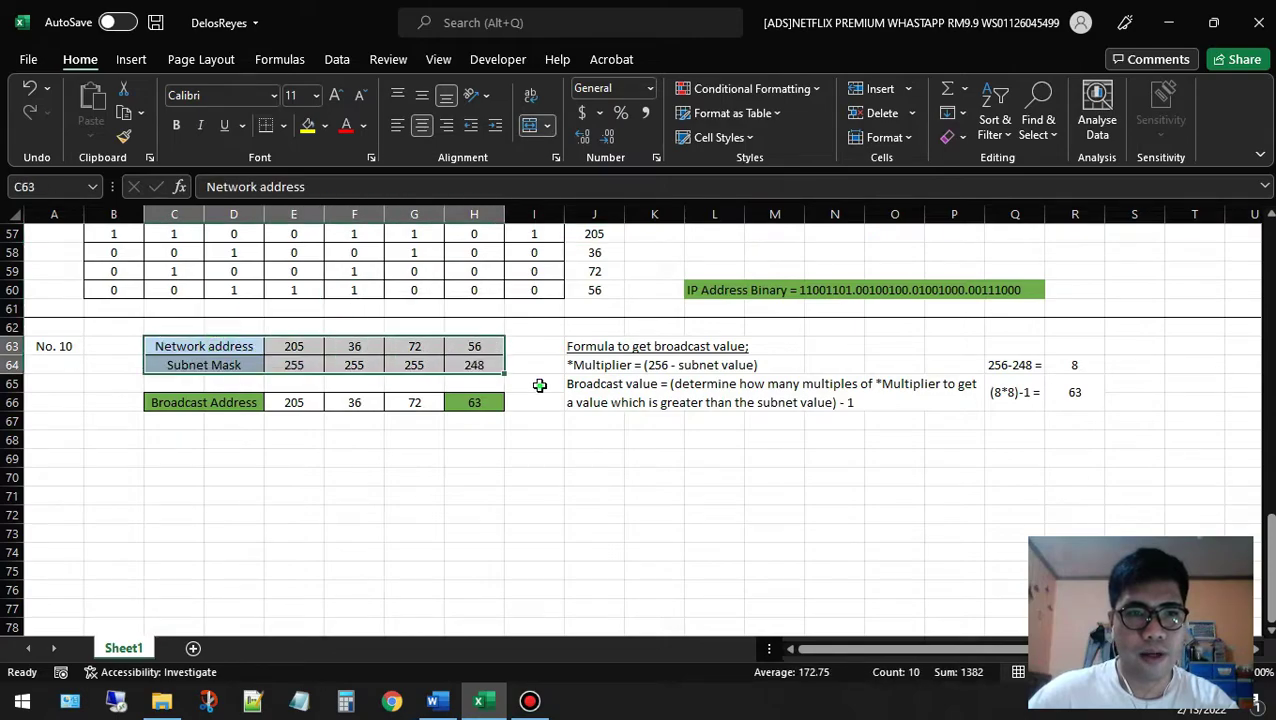
{"action": "left_click", "coordinate": [520, 383]}
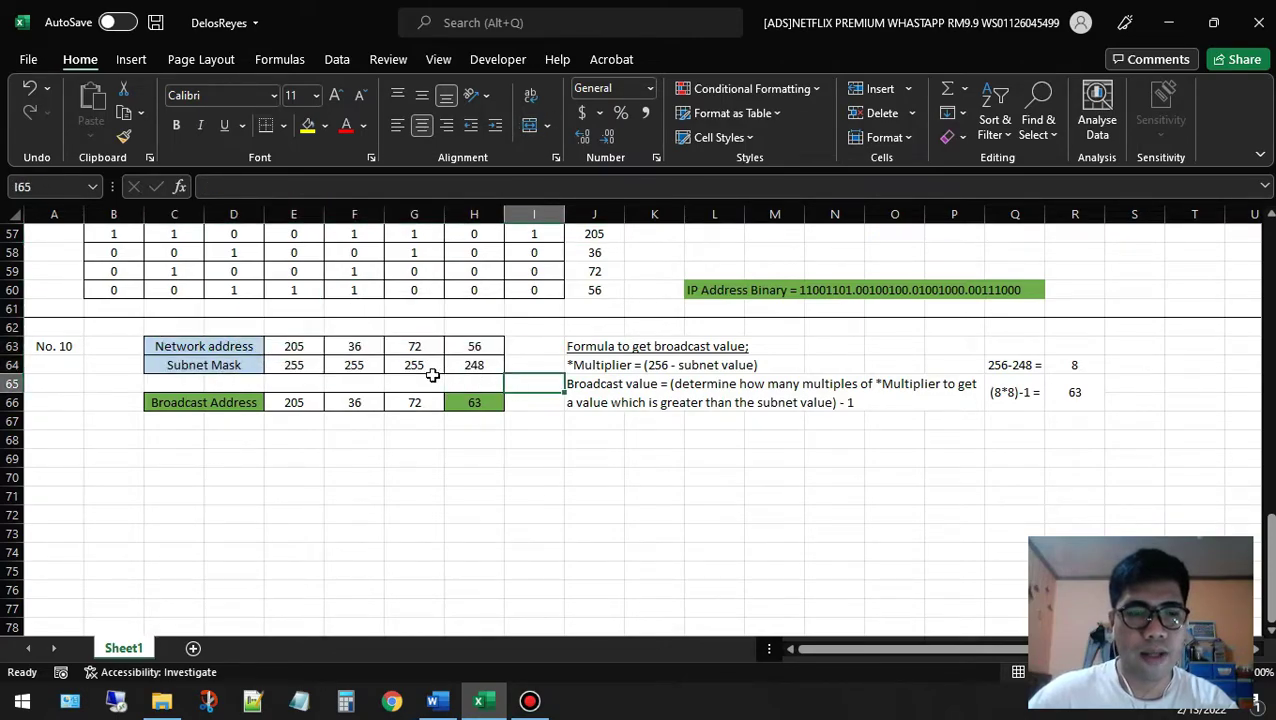
{"action": "left_click", "coordinate": [304, 367]}
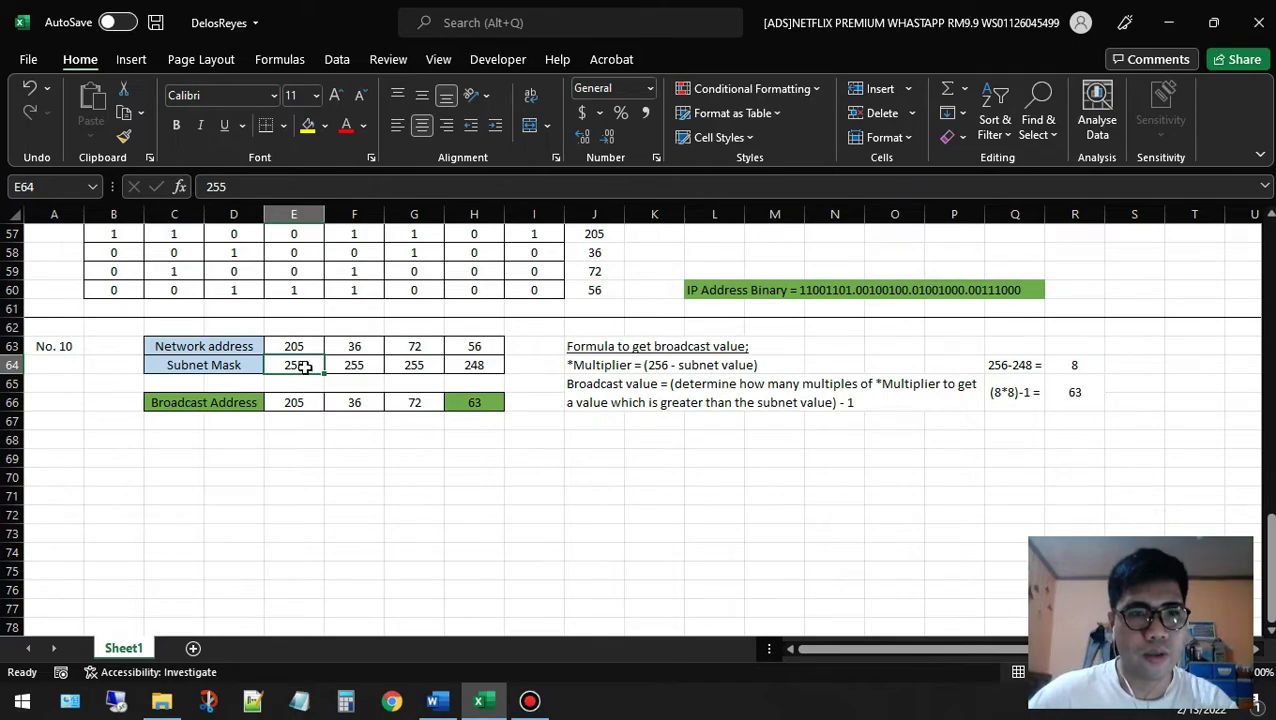
{"action": "left_click", "coordinate": [355, 367]}
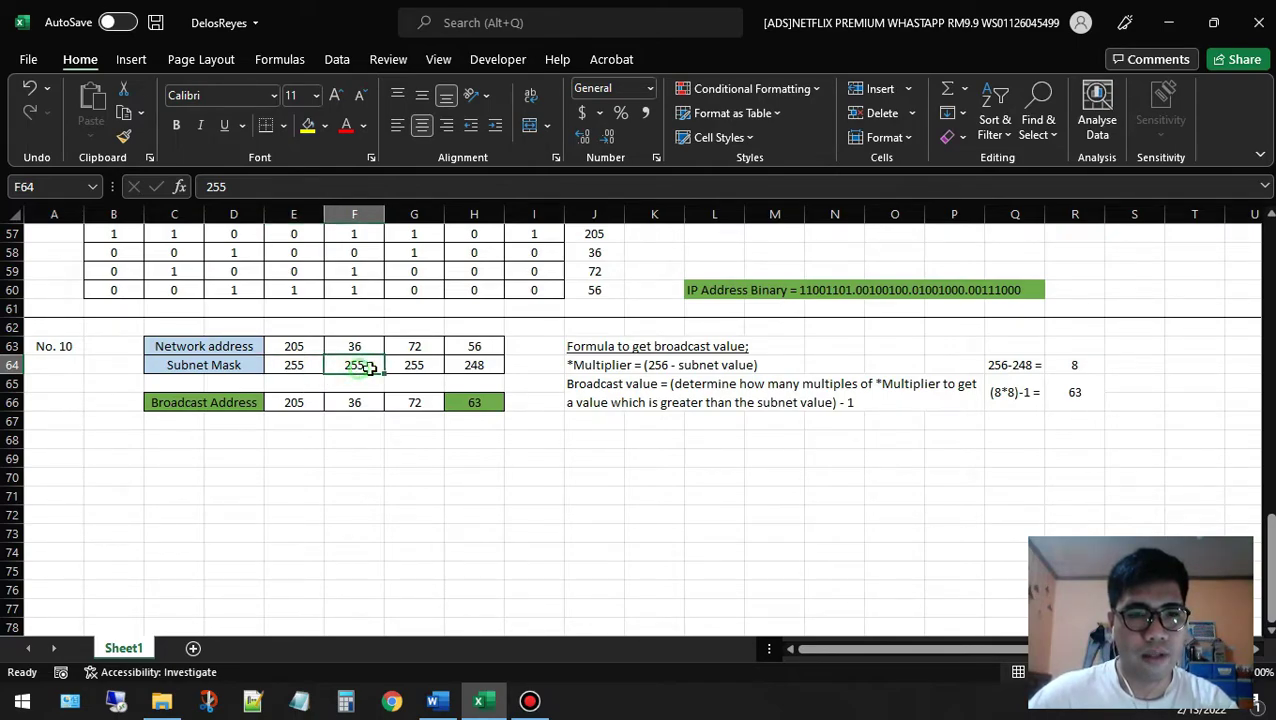
{"action": "left_click", "coordinate": [420, 366]}
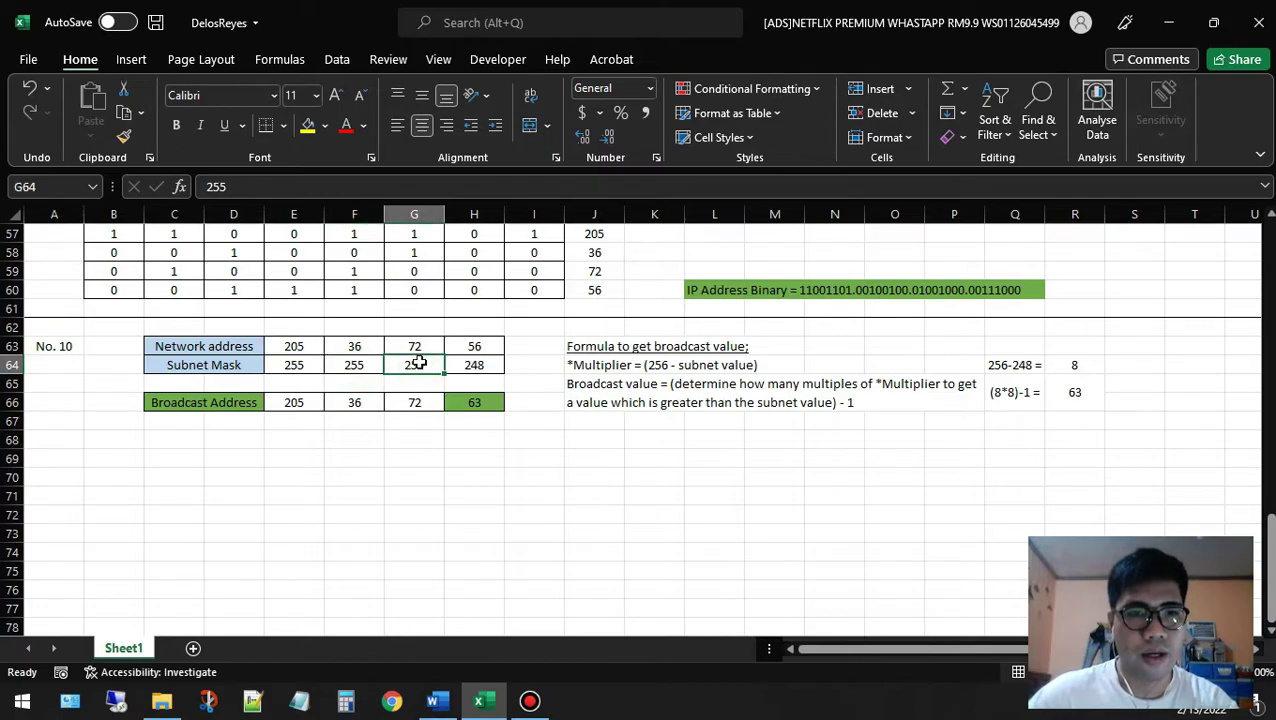
{"action": "left_click", "coordinate": [474, 401]}
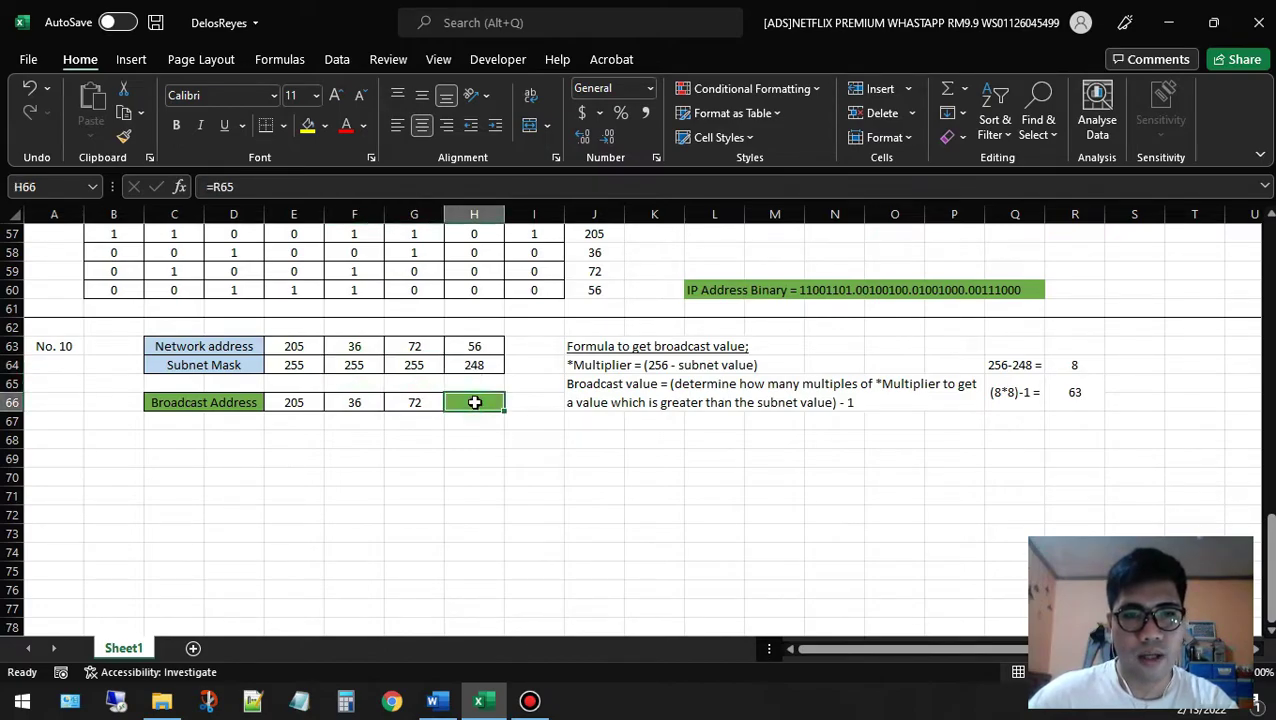
{"action": "left_click", "coordinate": [492, 384]}
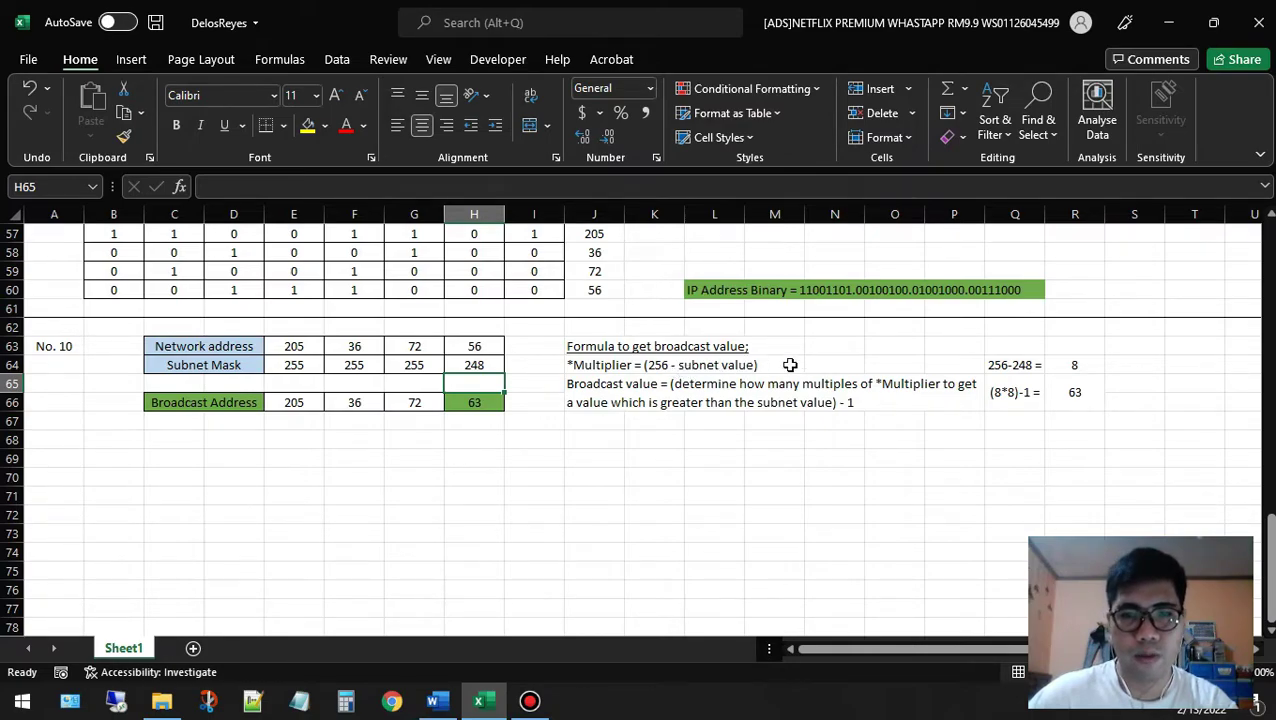
Trace the No. 10 multiplier from the subnet octet in H64 through the subtraction in Q64 to the result in R64
{"action": "left_click", "coordinate": [975, 347]}
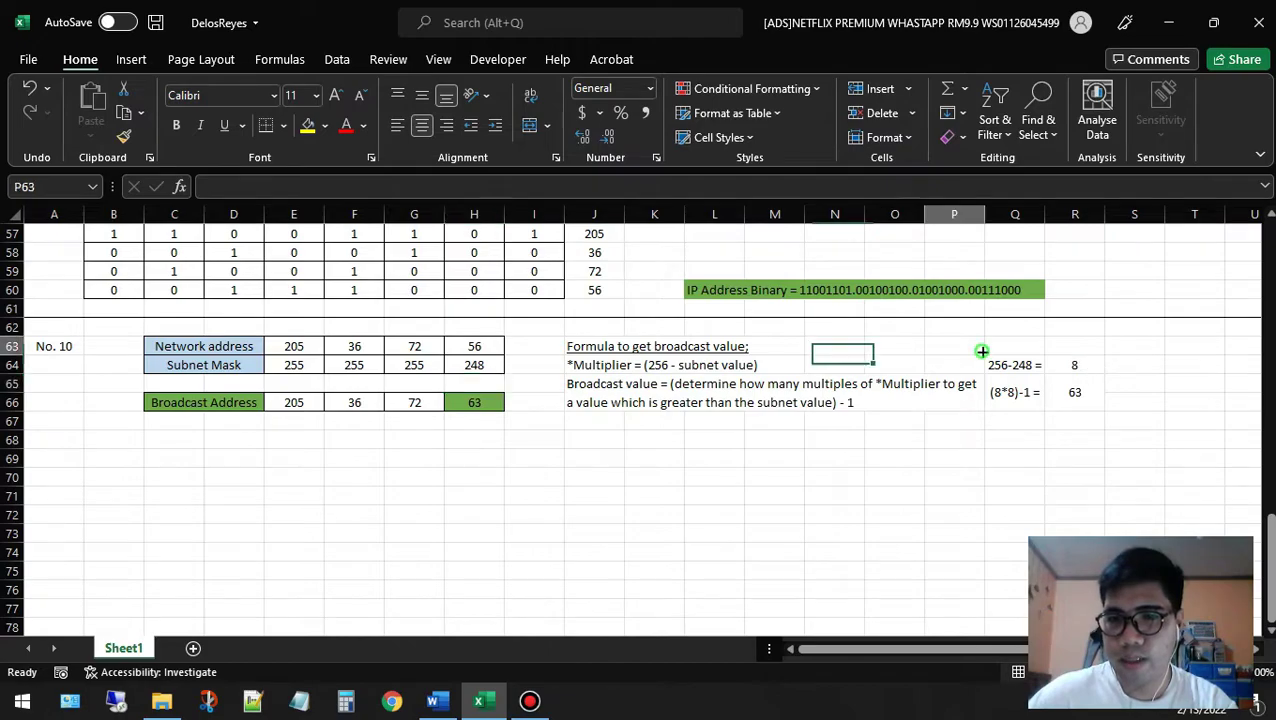
{"action": "left_click", "coordinate": [490, 369]}
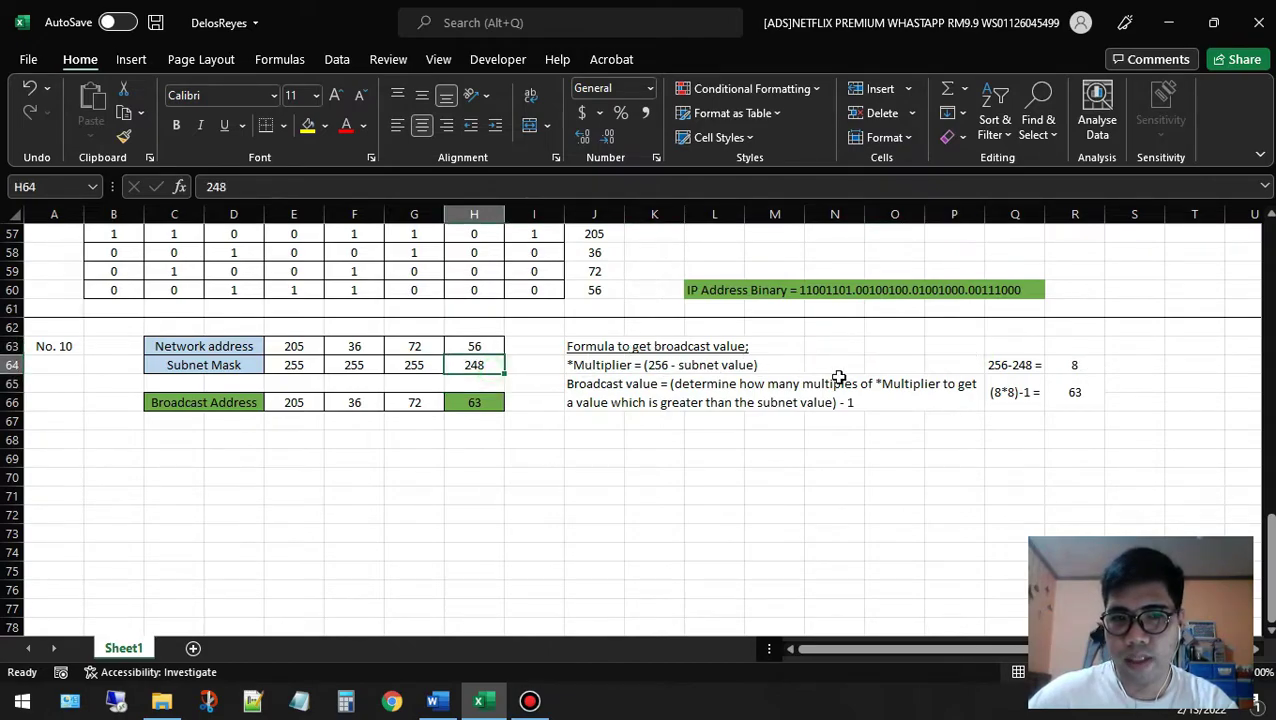
{"action": "left_click", "coordinate": [1015, 388]}
{"action": "left_click", "coordinate": [1034, 367]}
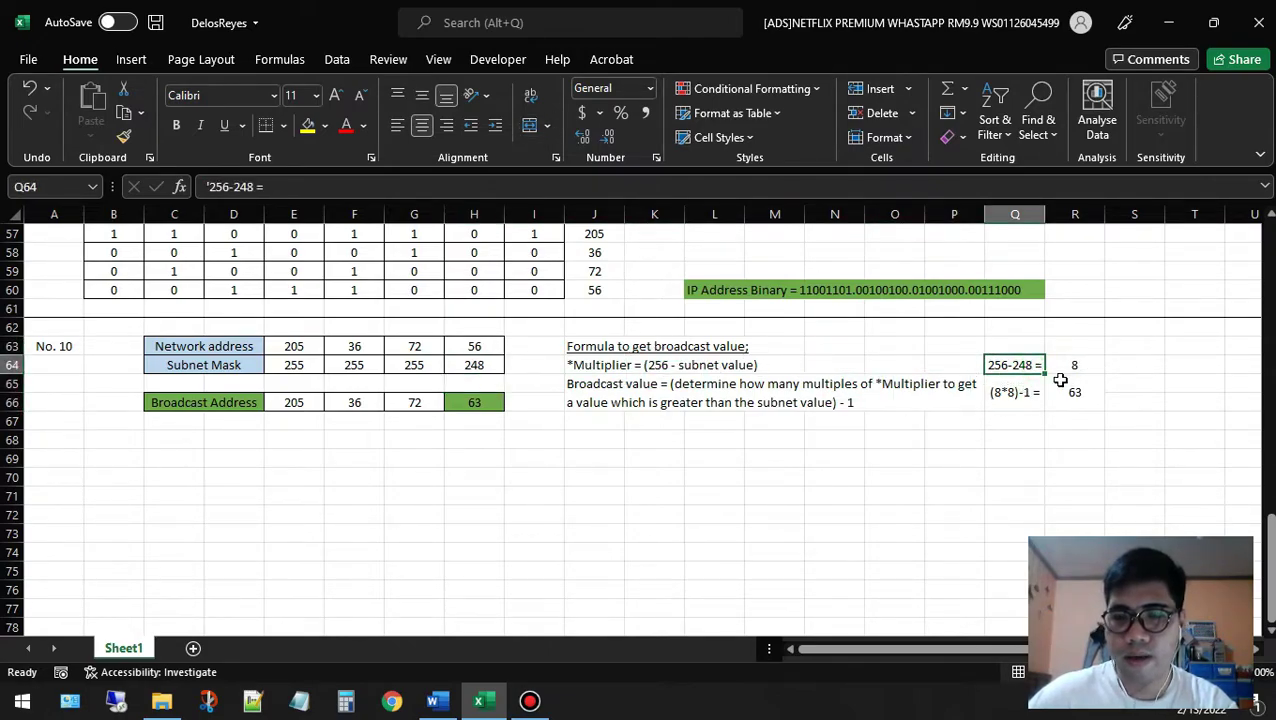
{"action": "left_click", "coordinate": [1076, 366]}
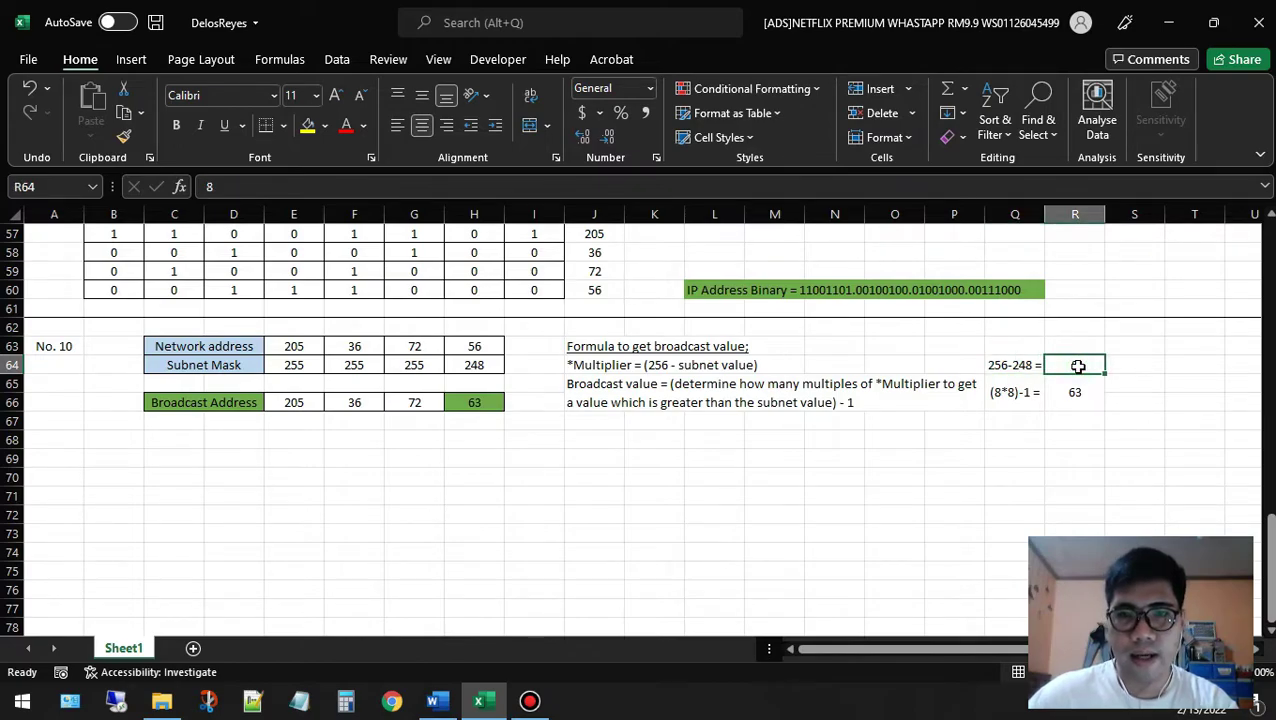
Compare the network octet in H63 with the multiplier in R64, and follow the calculation in Q65:R65 to the broadcast octet in H66
{"action": "left_click", "coordinate": [482, 345]}
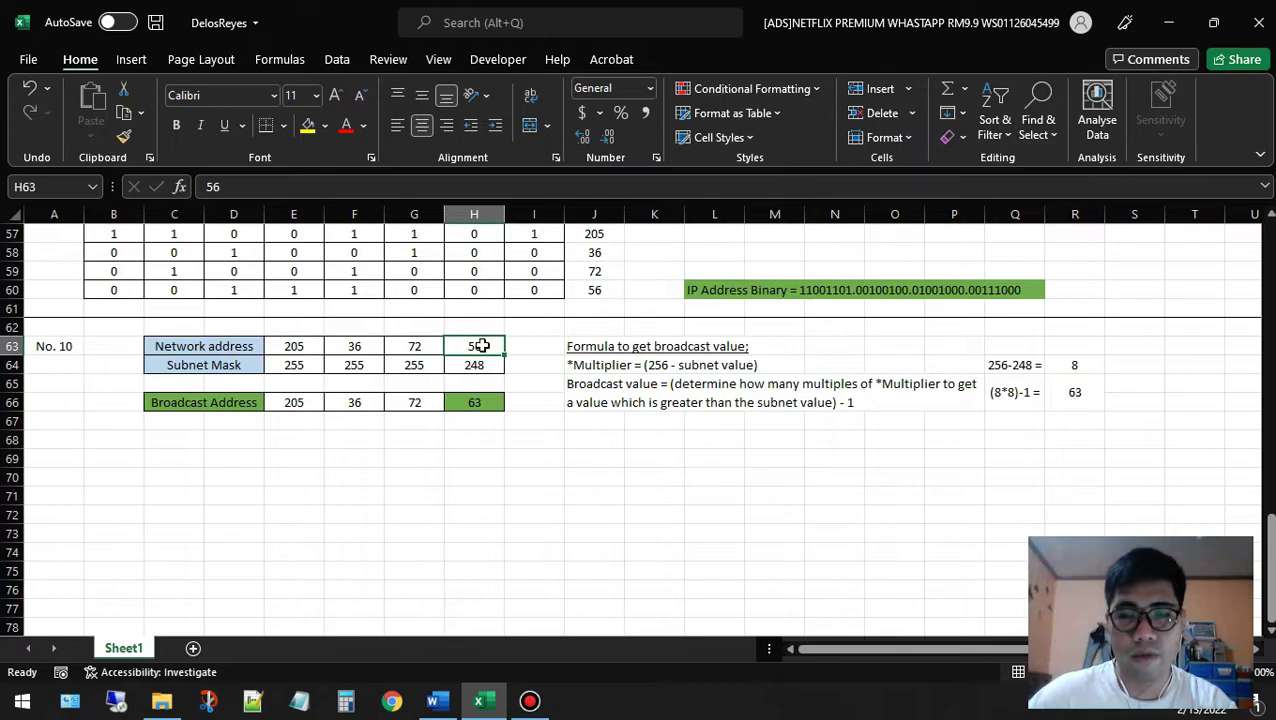
{"action": "left_click", "coordinate": [1076, 364]}
{"action": "left_click", "coordinate": [998, 392]}
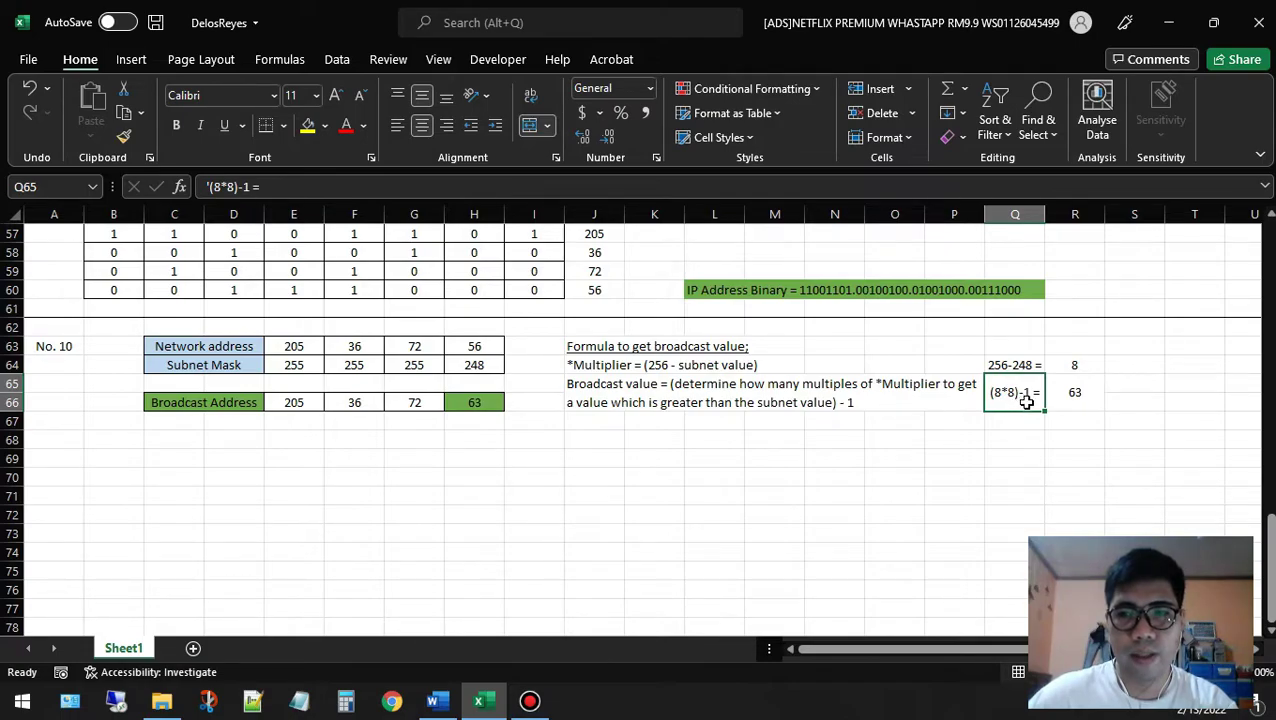
{"action": "left_click", "coordinate": [1075, 392]}
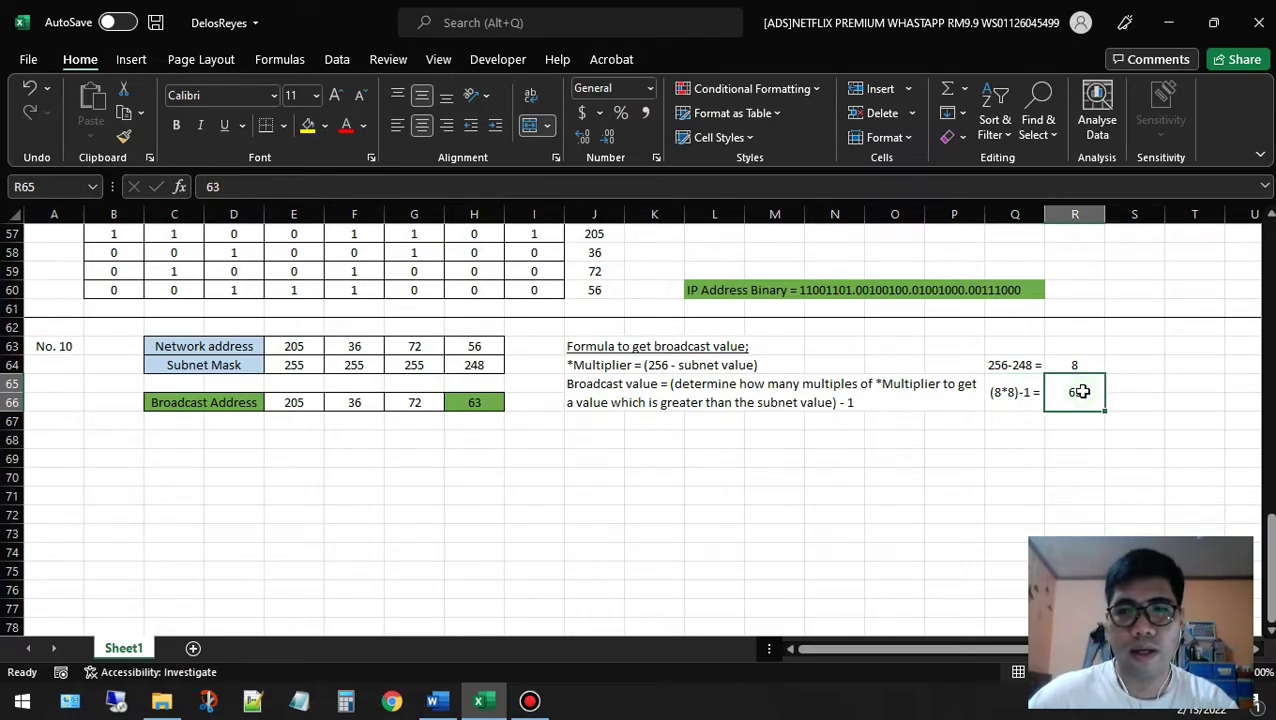
{"action": "left_click", "coordinate": [476, 404]}
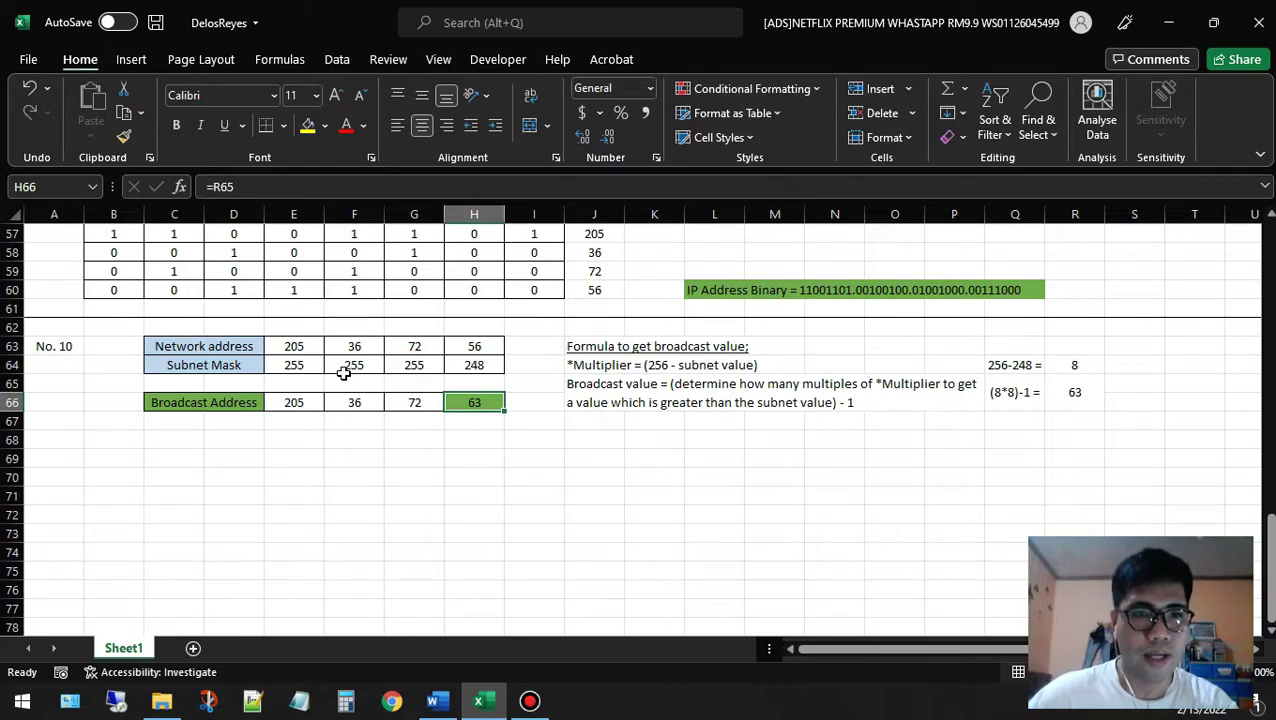
Read through the No. 10 network address octets in E63:H63
{"action": "left_click", "coordinate": [291, 341]}
{"action": "left_click", "coordinate": [356, 345]}
{"action": "left_click", "coordinate": [416, 345]}
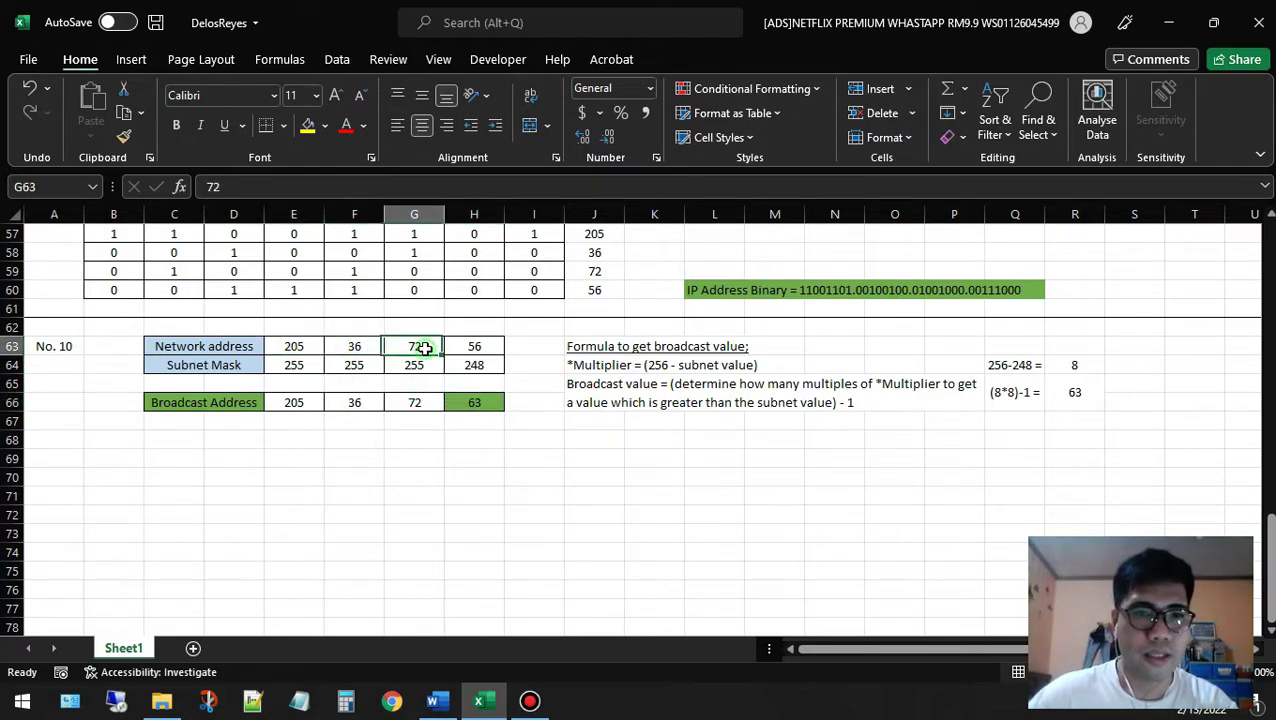
{"action": "left_click", "coordinate": [456, 341]}
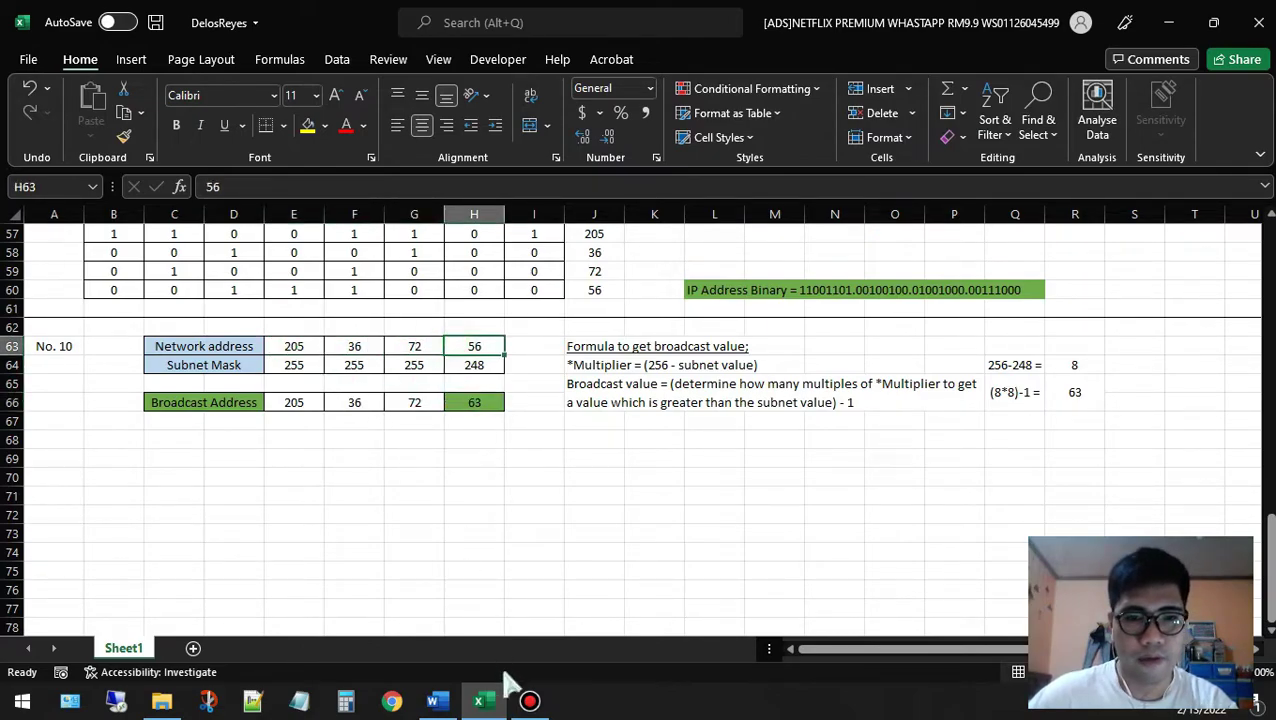
Switch to the Word document and review the Part 2 instructions, the subnetting table and the full list of ten answers
{"action": "left_click", "coordinate": [440, 703]}
{"action": "scroll", "coordinate": [655, 383], "scroll_direction": "down", "scroll_amount": 3}
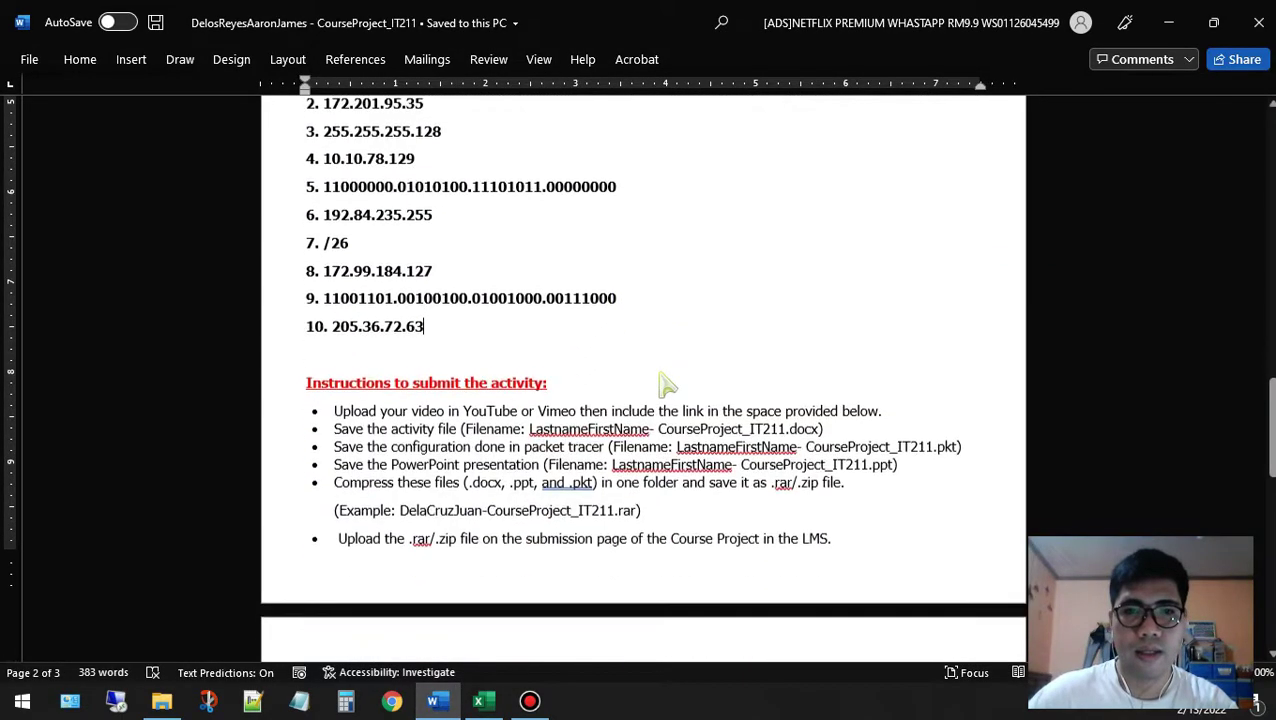
{"action": "scroll", "coordinate": [678, 399], "scroll_direction": "down", "scroll_amount": 3}
{"action": "scroll", "coordinate": [678, 401], "scroll_direction": "up", "scroll_amount": 5}
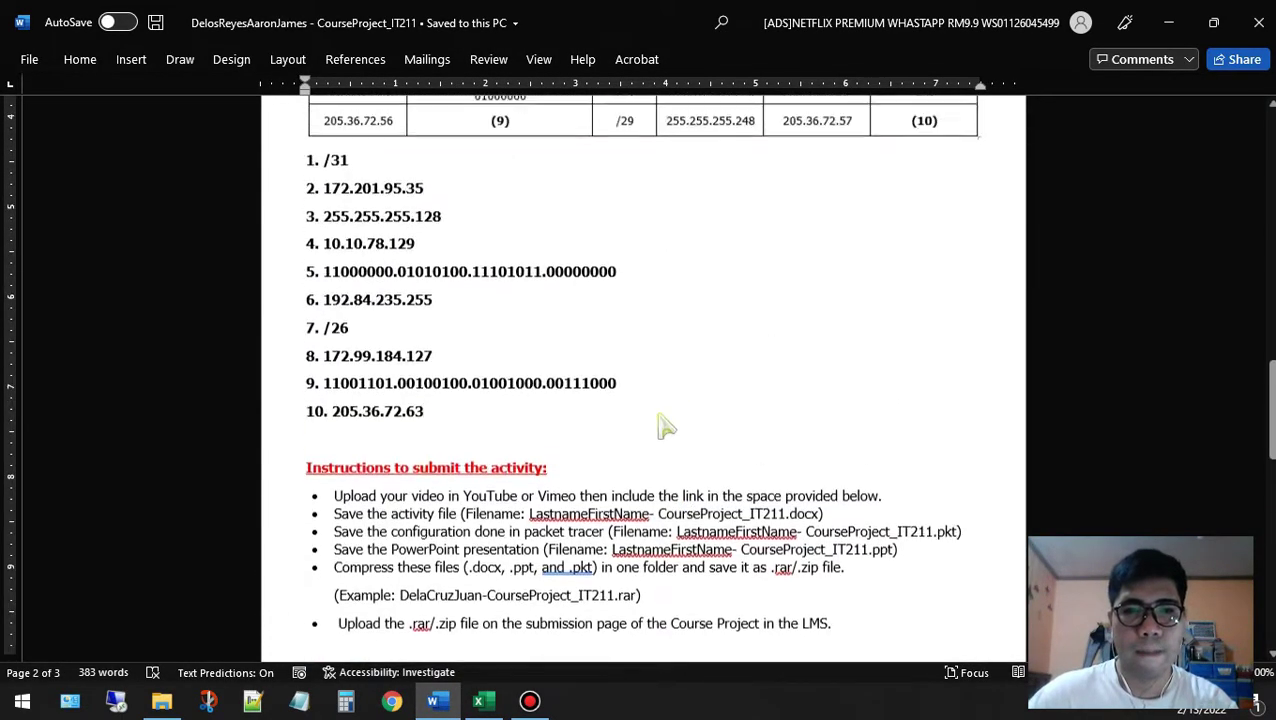
{"action": "scroll", "coordinate": [663, 433], "scroll_direction": "up", "scroll_amount": 5}
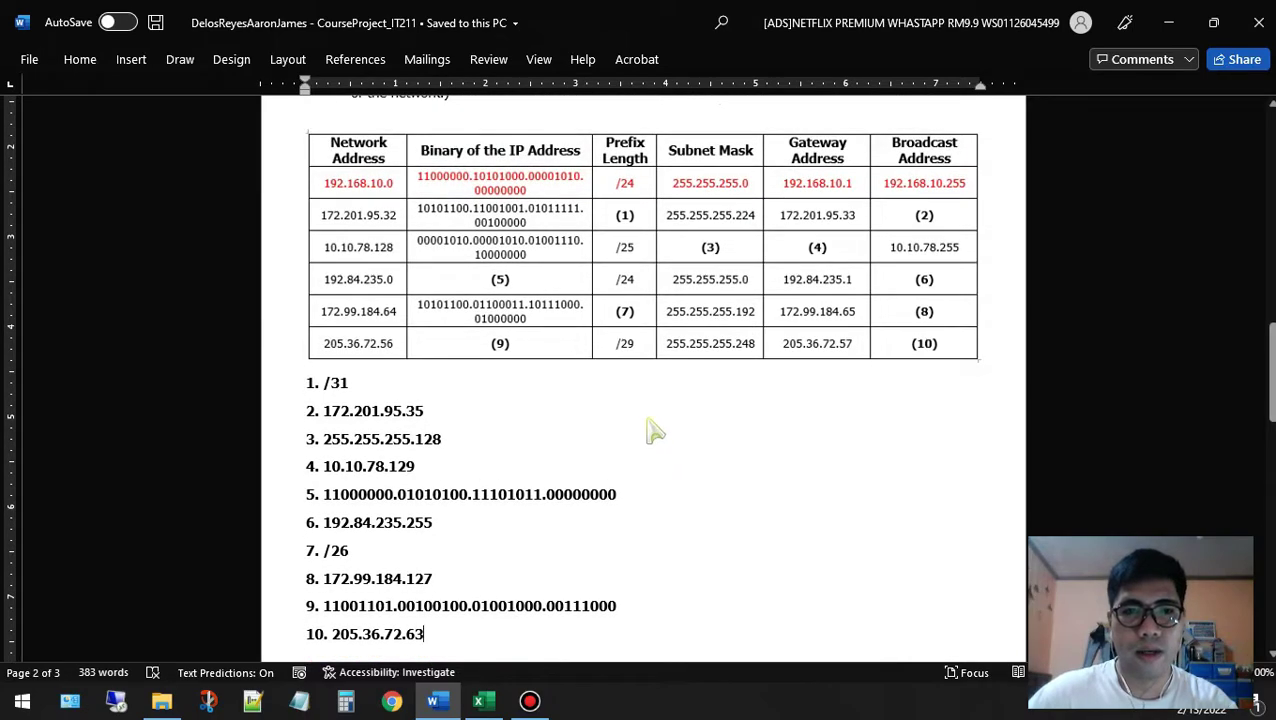
{"action": "scroll", "coordinate": [666, 432], "scroll_direction": "up", "scroll_amount": 1}
{"action": "scroll", "coordinate": [671, 437], "scroll_direction": "up", "scroll_amount": 3}
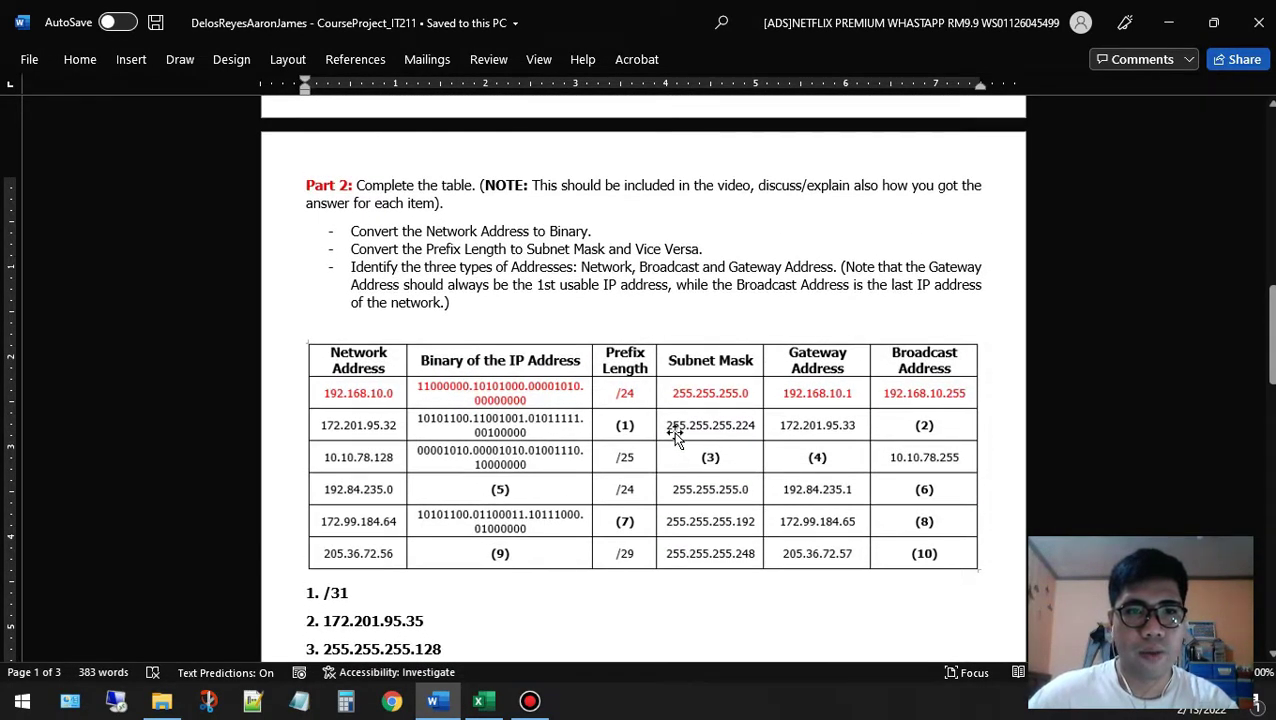
{"action": "scroll", "coordinate": [675, 437], "scroll_direction": "down", "scroll_amount": 3}
{"action": "scroll", "coordinate": [677, 437], "scroll_direction": "down", "scroll_amount": 3}
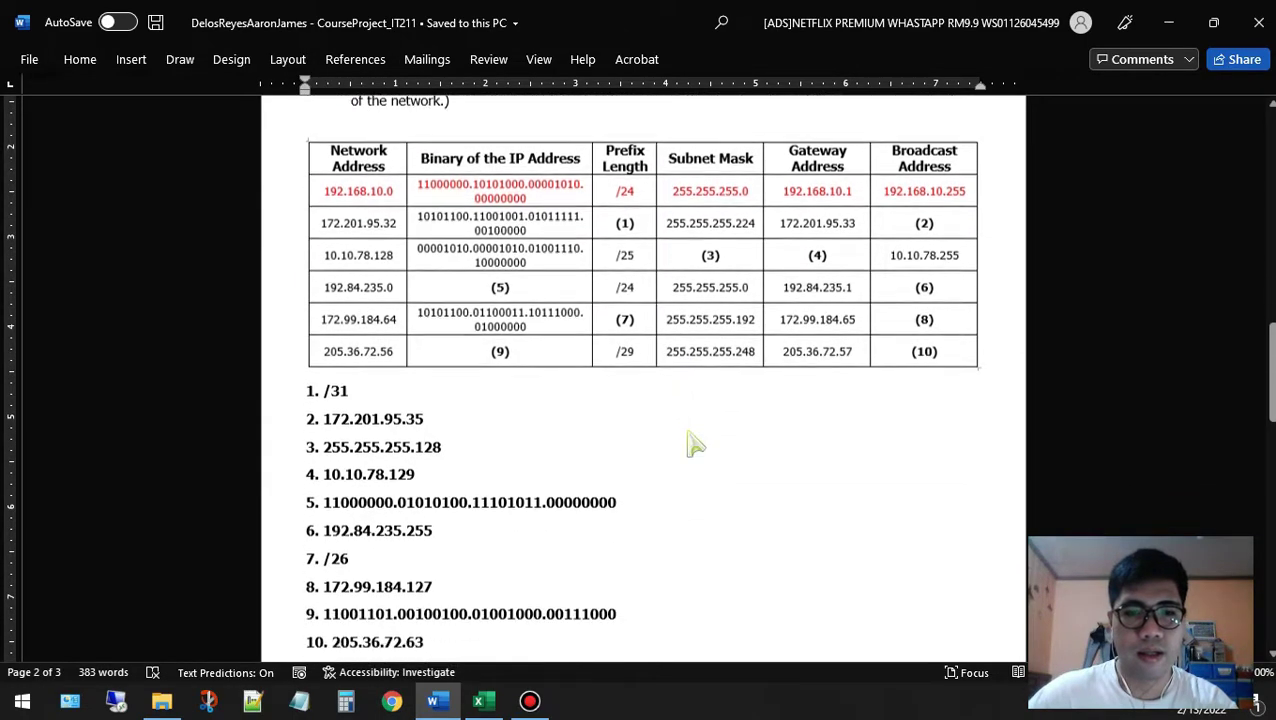